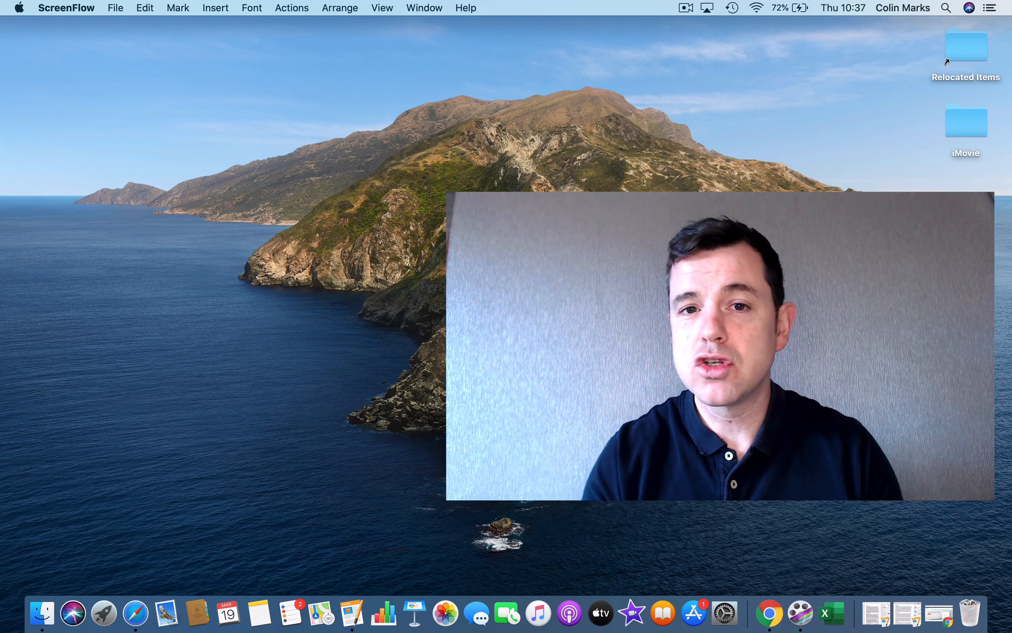
Step: Restore the minimised Chrome window showing the Zoom website from the Dock
left_click(779, 603)
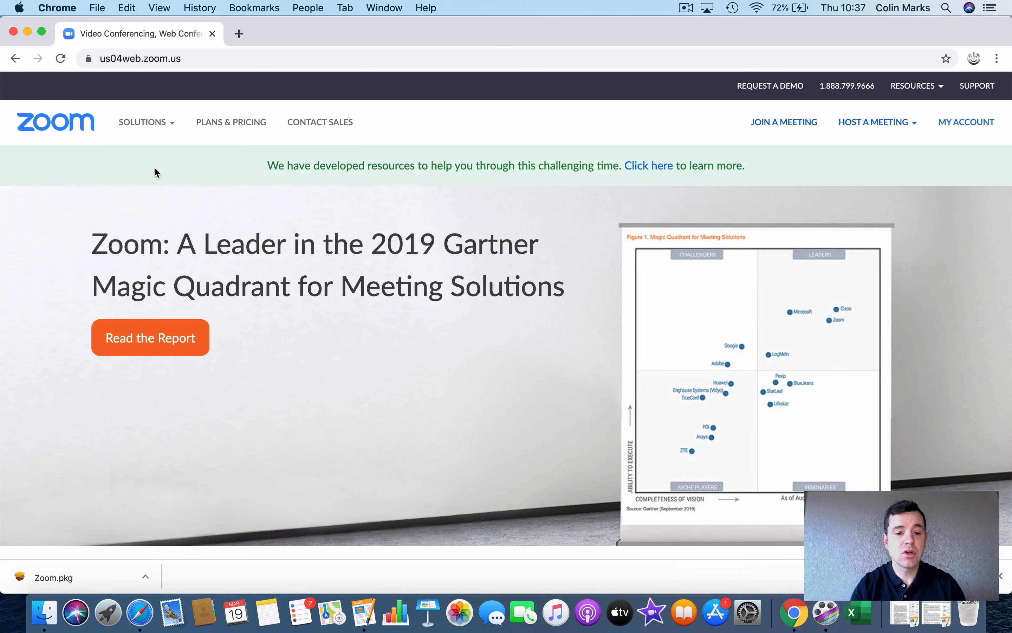
Step: Open a new incognito window and search Google for 'zoom'
left_click(97, 7)
left_click(133, 53)
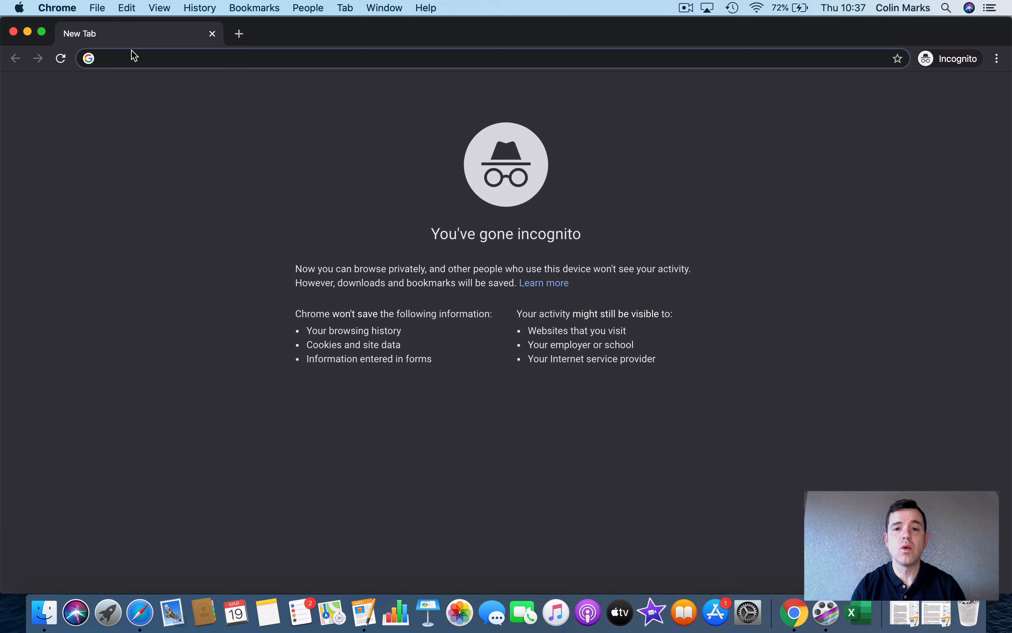
type("zoom")
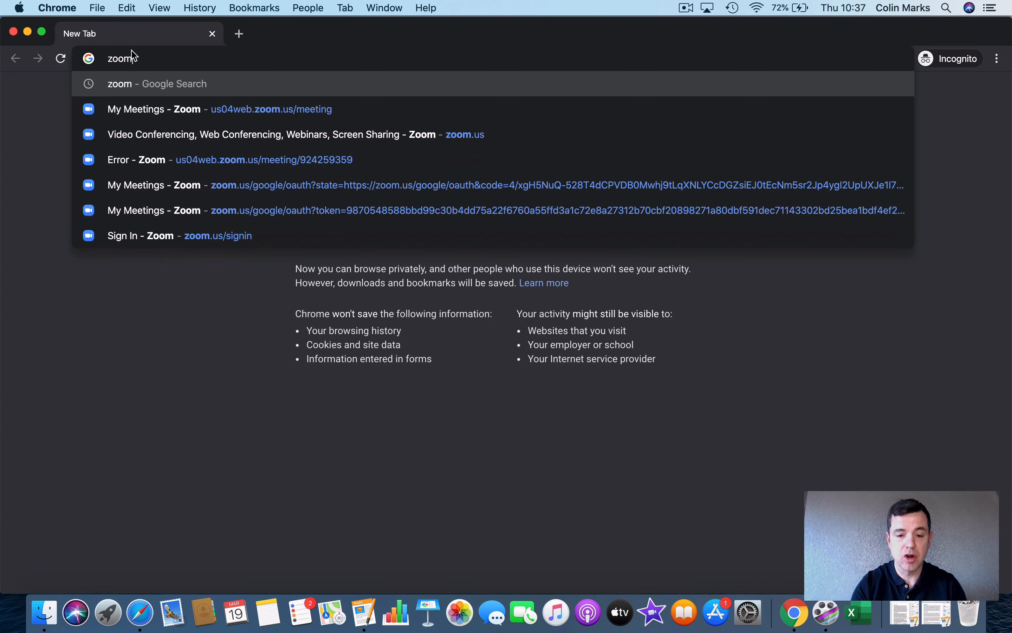
key("Return")
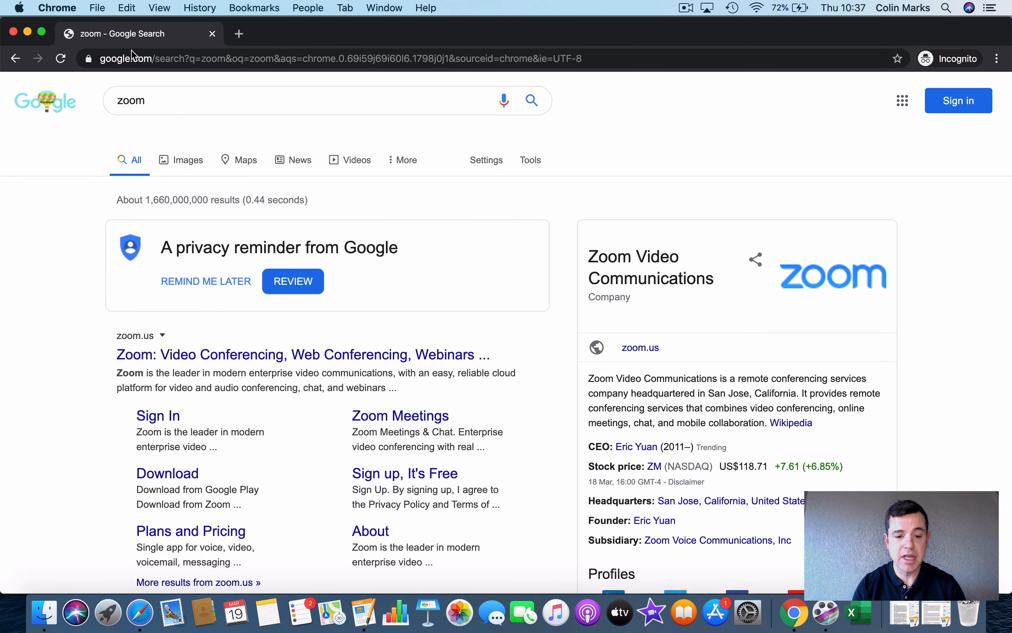
Step: Go to the zoom.us result, then accept and dismiss its cookie notice
left_click(184, 362)
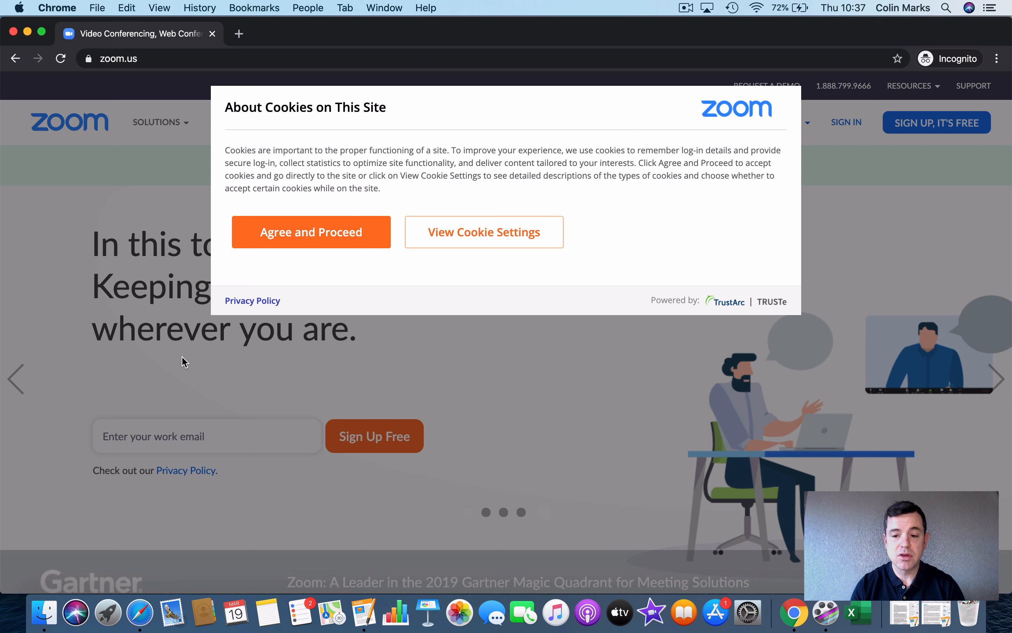
left_click(314, 234)
left_click(290, 203)
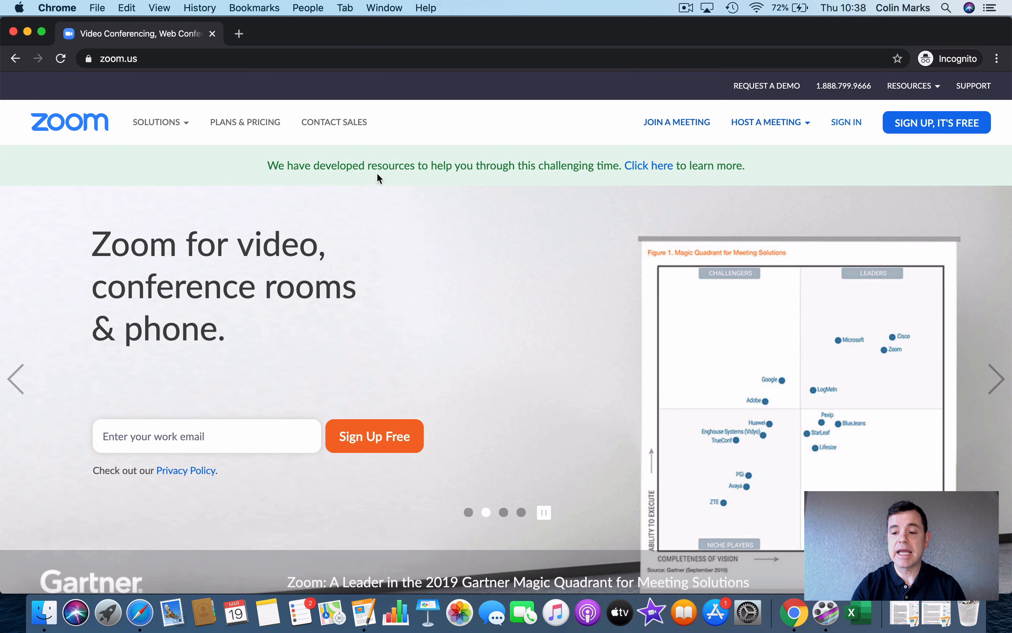
mouse_move(933, 116)
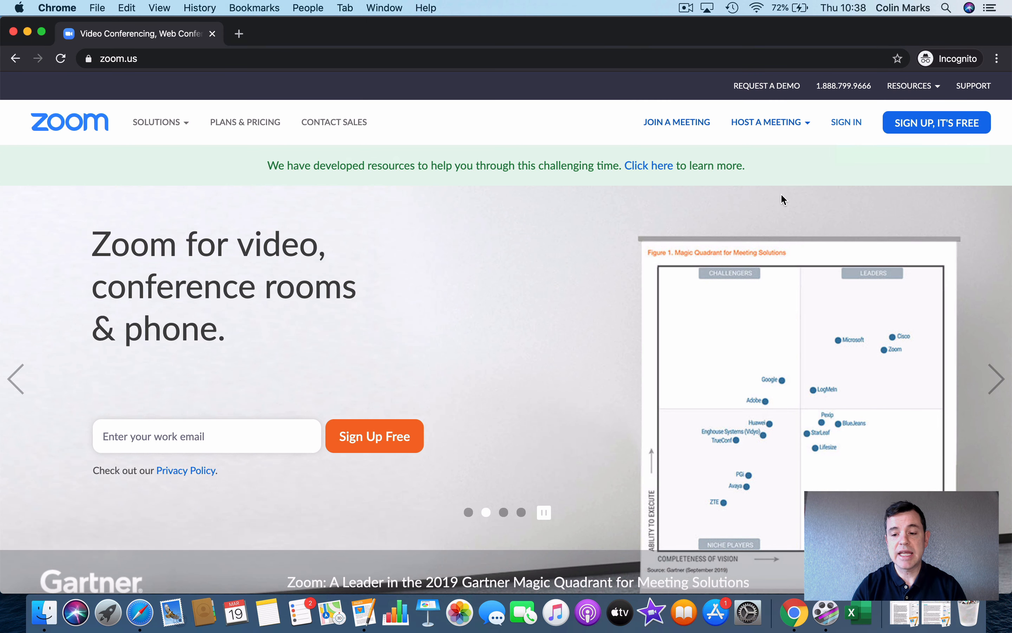
Step: Sign in through Sign Up, It's Free and open the My Account profile showing the Basic plan
left_click(946, 123)
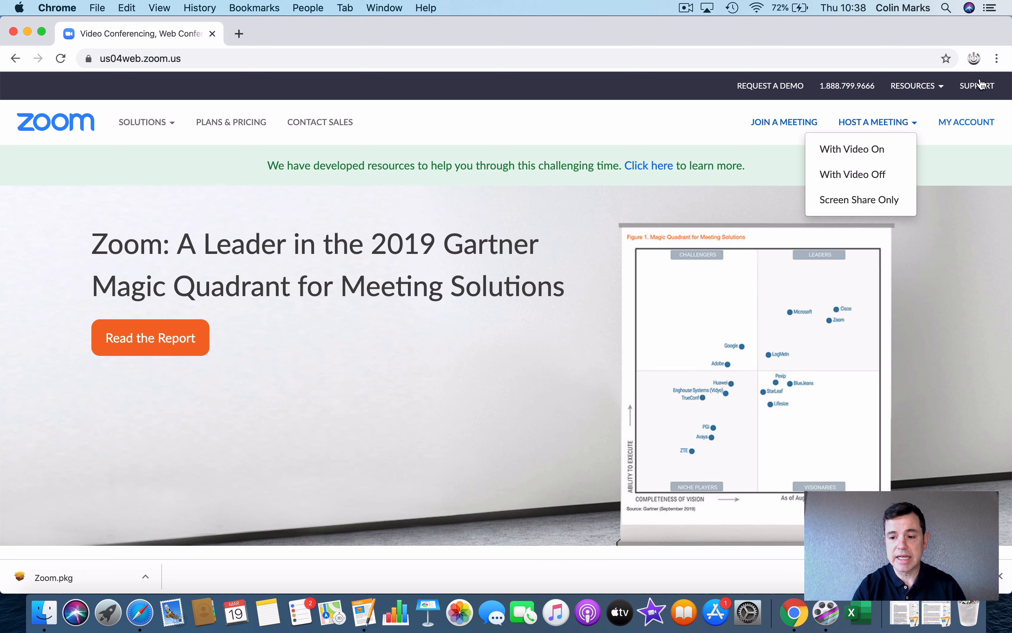
left_click(967, 133)
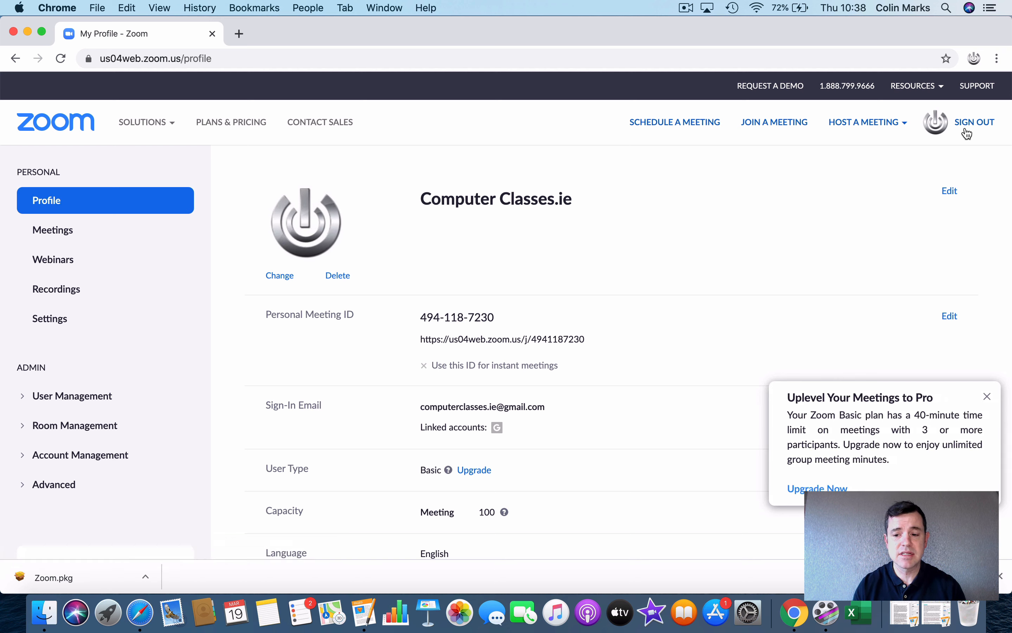
Step: Review the Basic, Pro €13.99, Business €18.99 and Enterprise plans on Plans & Pricing
left_click(232, 125)
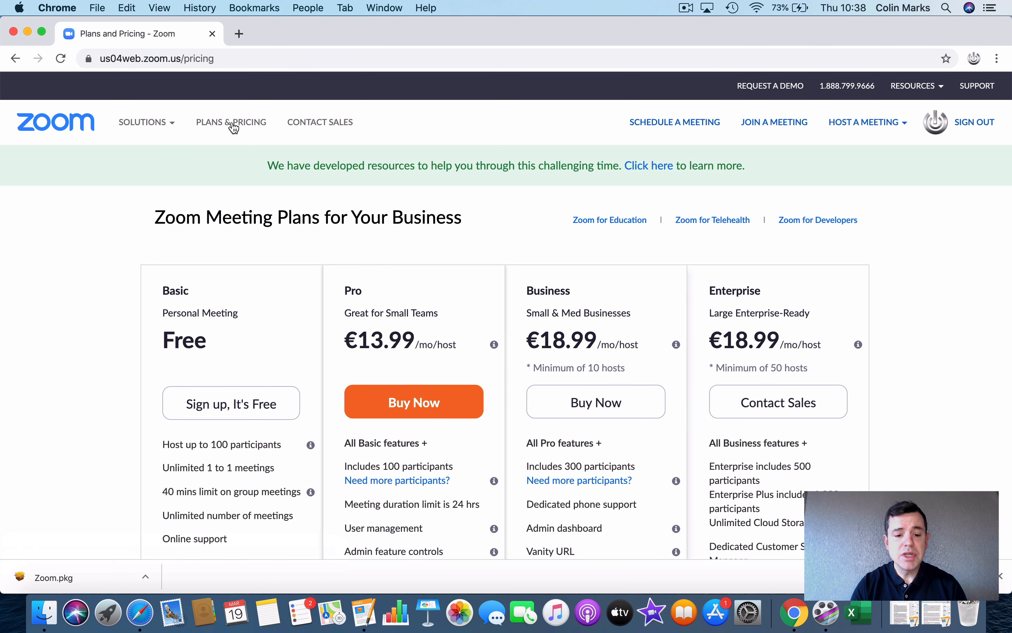
scroll(230, 329, "down", 3)
scroll(229, 329, "up", 1)
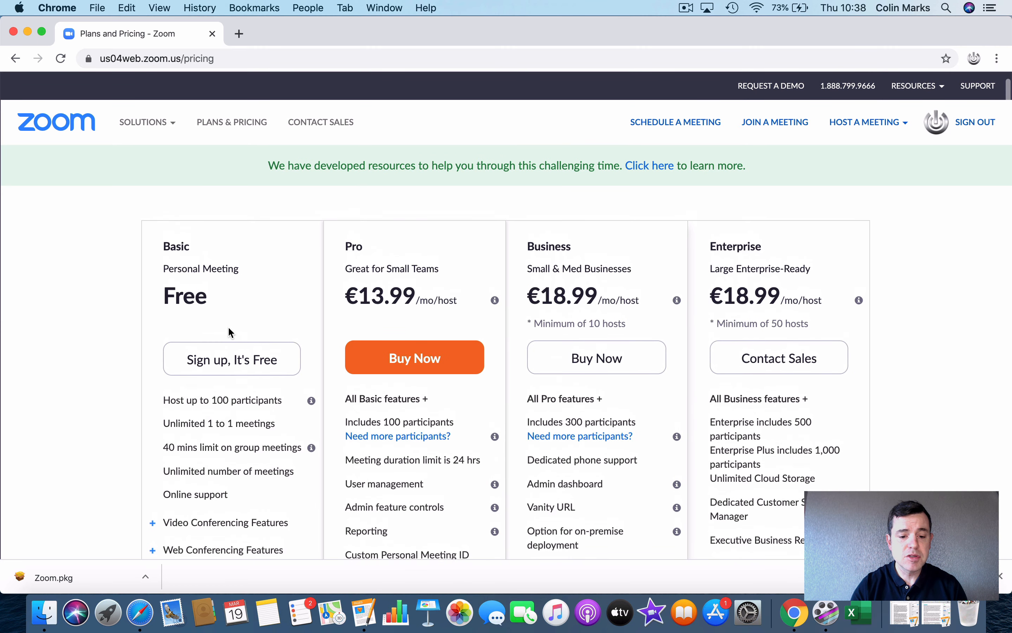
scroll(229, 329, "down", 2)
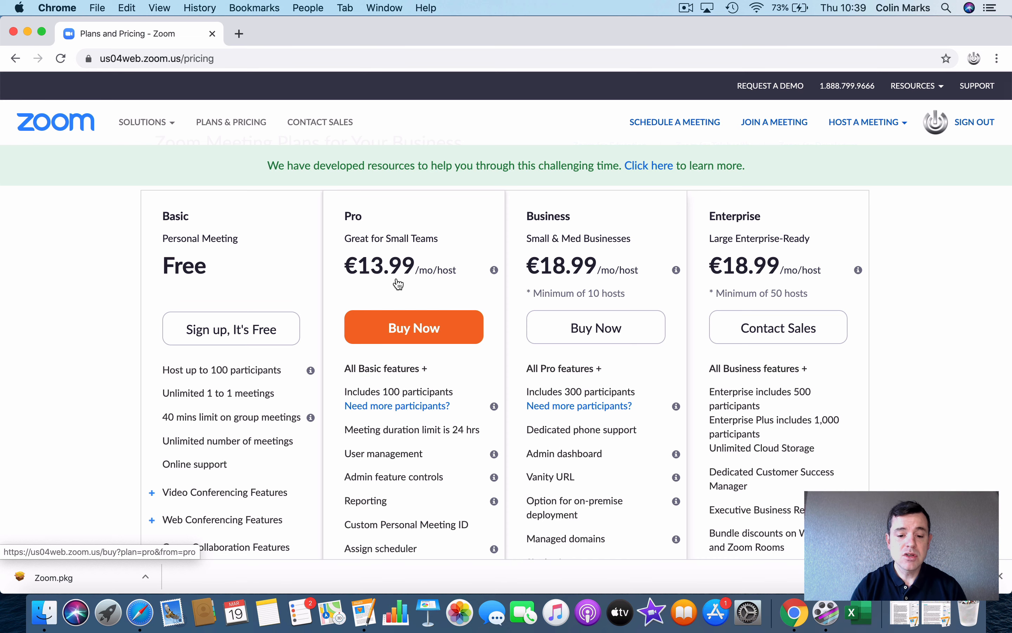
scroll(396, 281, "down", 3)
scroll(396, 281, "up", 2)
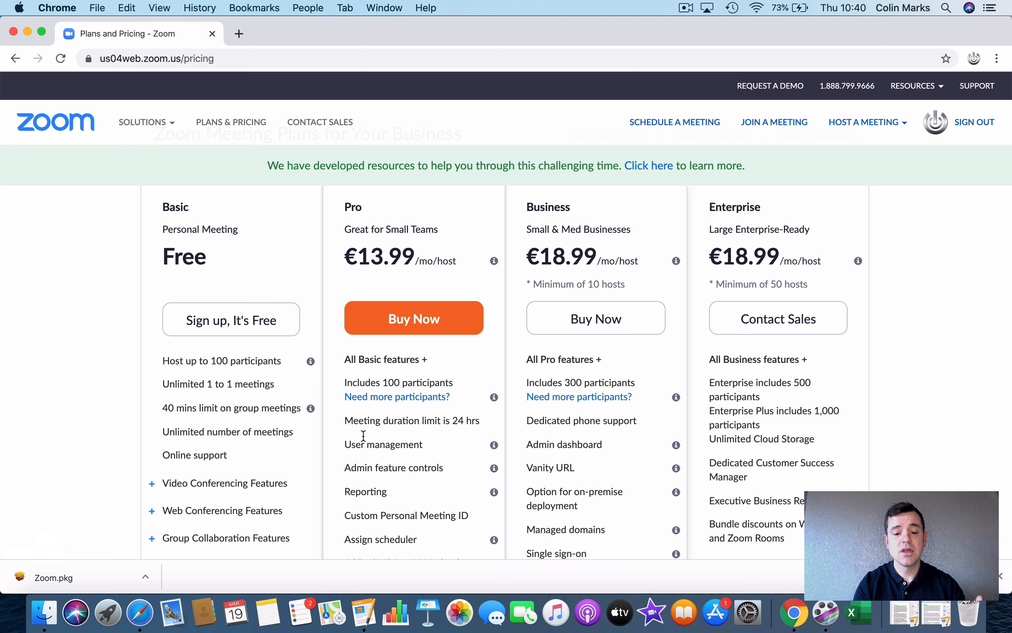
scroll(302, 479, "down", 3)
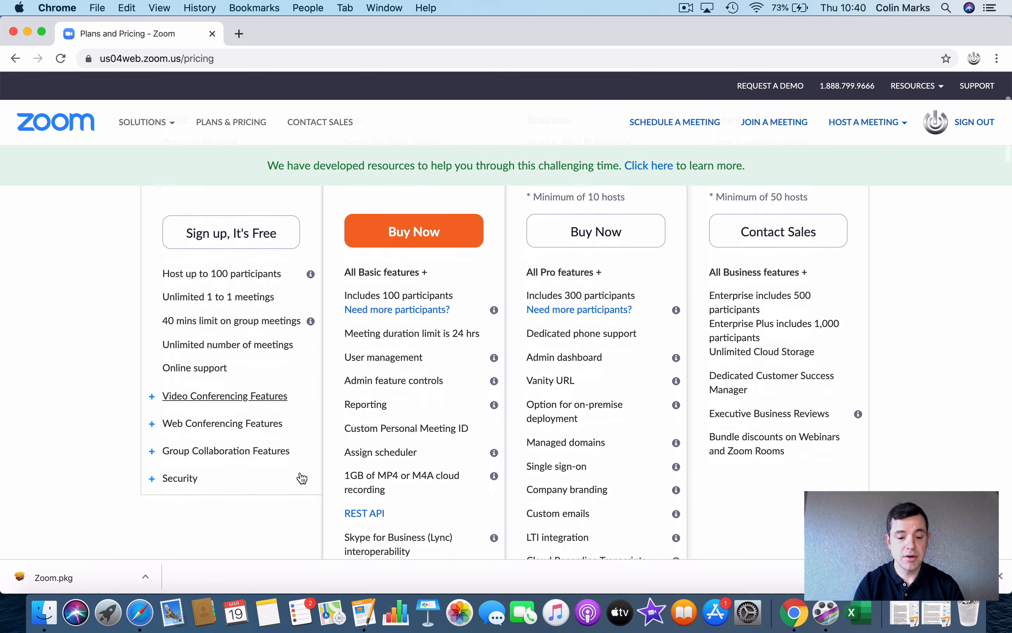
scroll(302, 478, "down", 2)
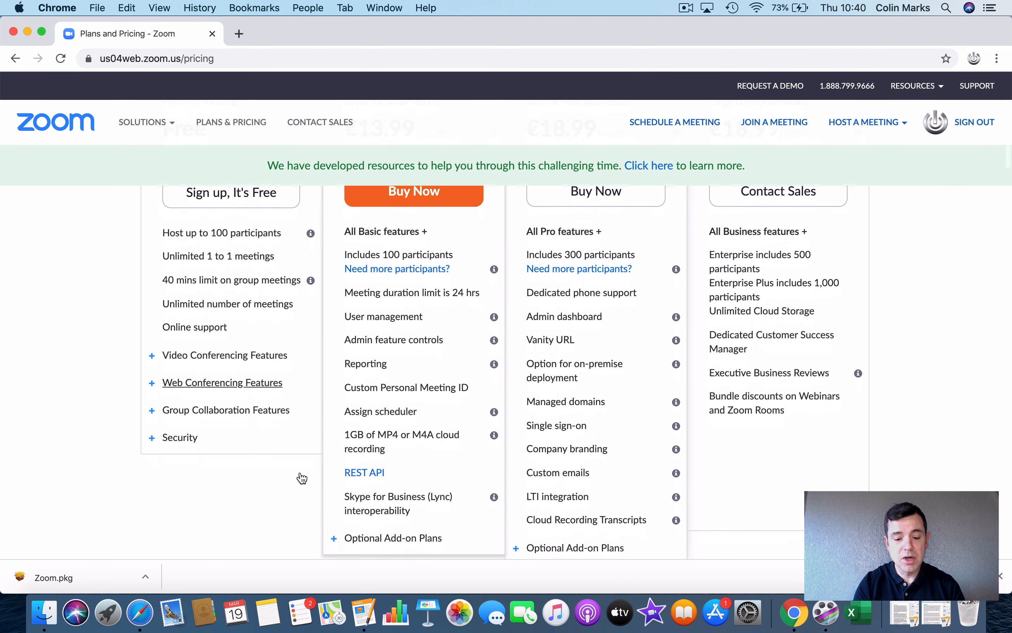
scroll(302, 479, "up", 5)
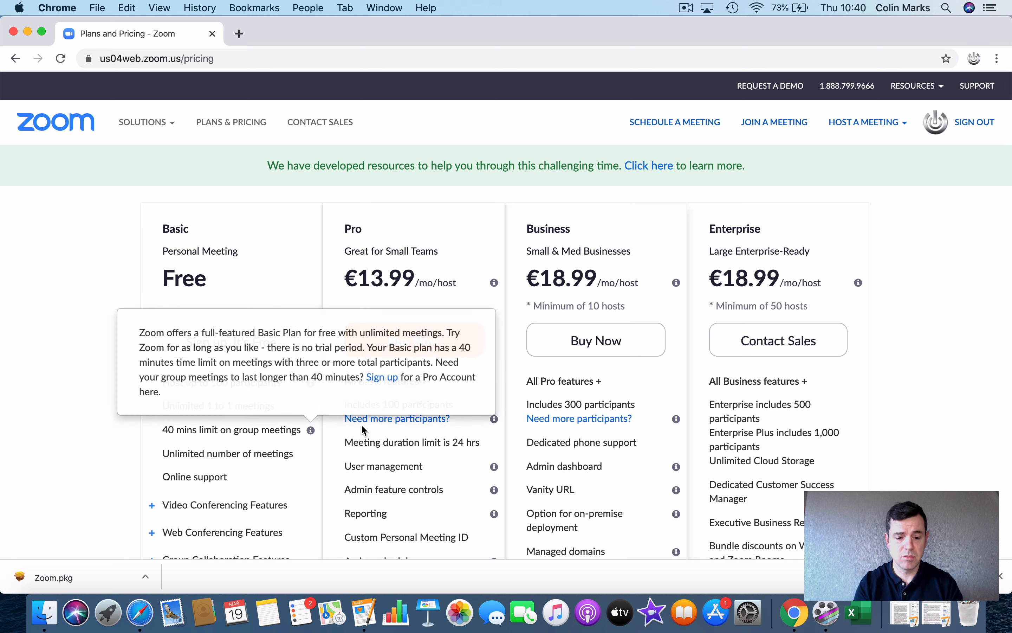
scroll(282, 513, "down", 7)
scroll(279, 506, "up", 8)
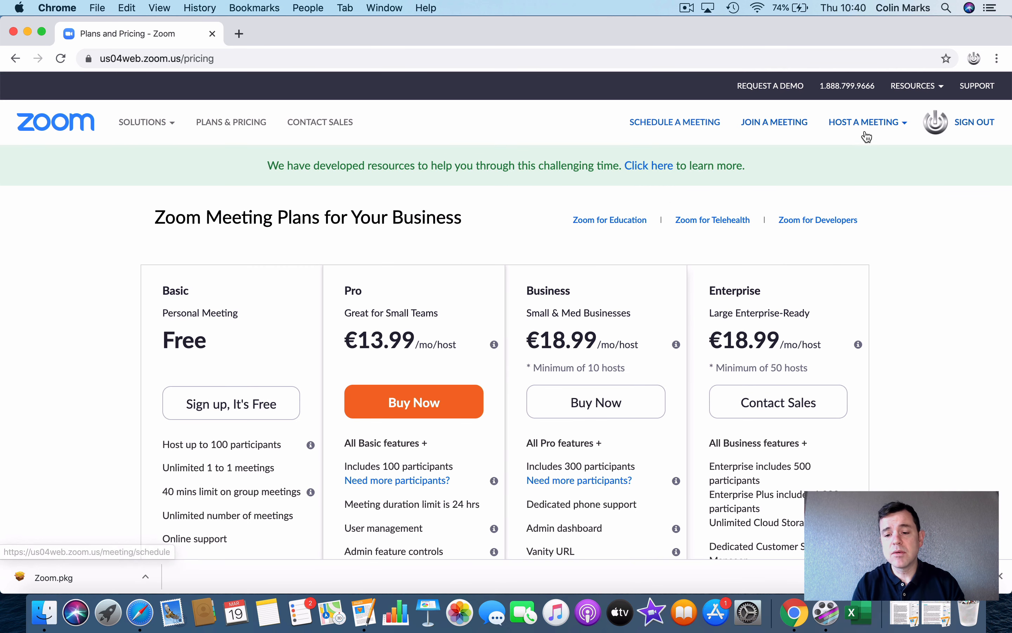
mouse_move(883, 125)
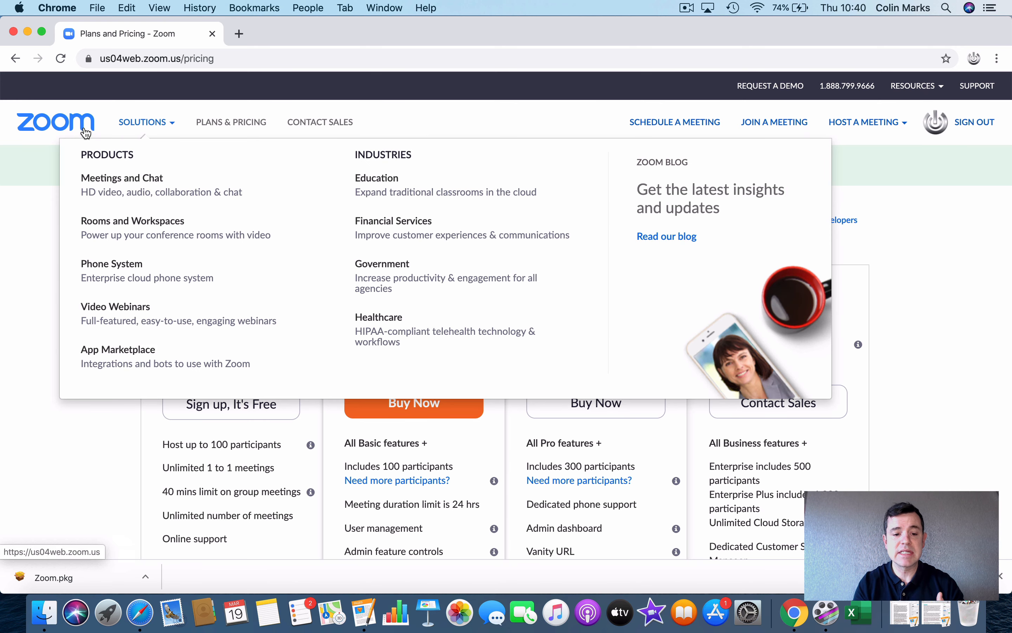
Step: Return via the Zoom logo to My Account and close the Uplevel to Pro pop-up
left_click(63, 127)
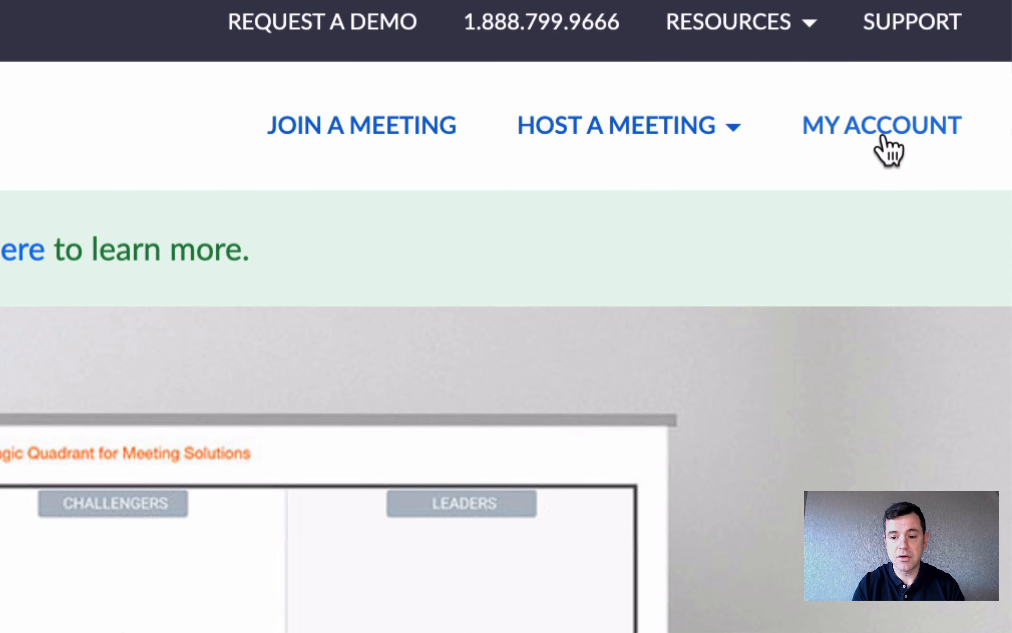
left_click(884, 139)
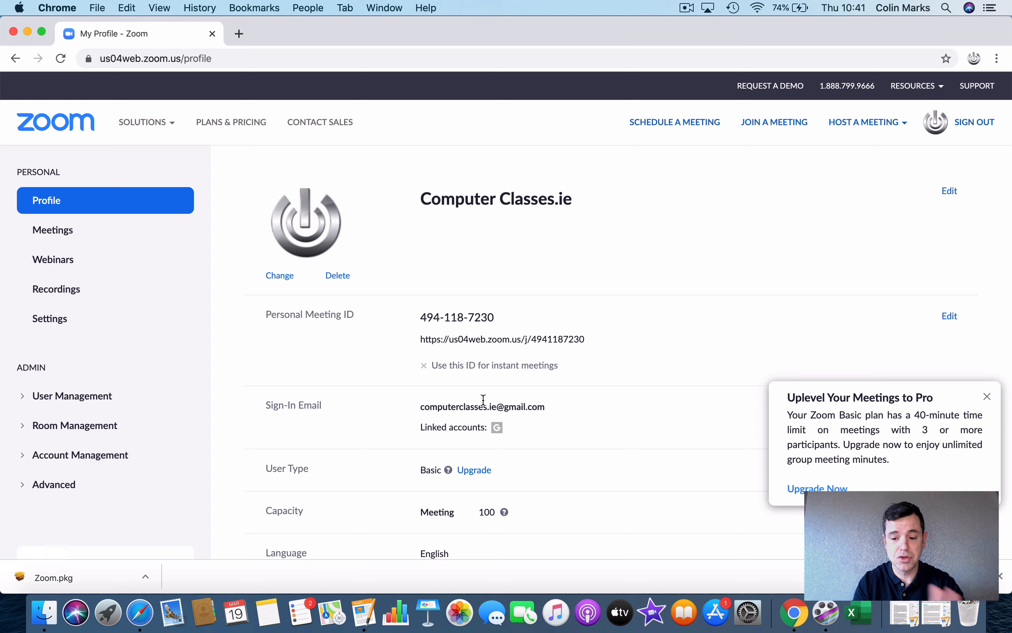
left_click(988, 396)
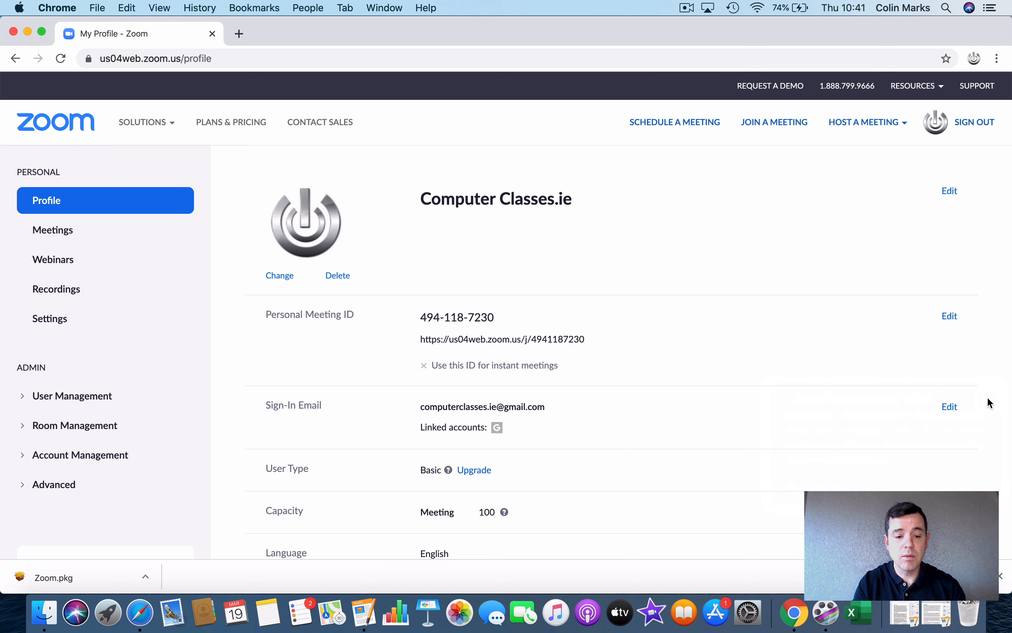
scroll(582, 479, "down", 5)
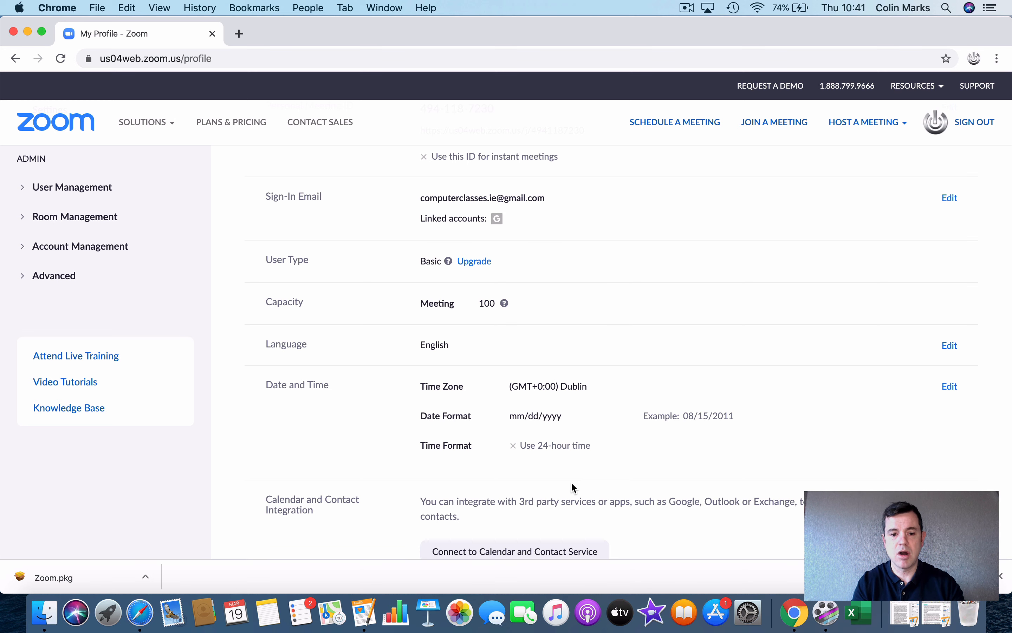
scroll(158, 292, "up", 5)
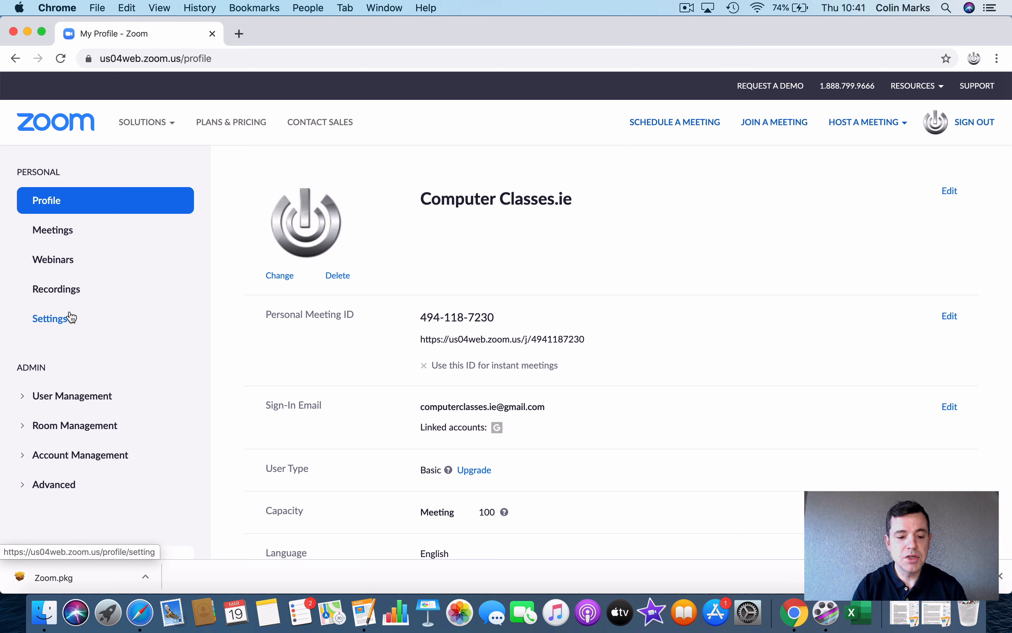
Step: In meeting Settings, switch off both Host video and Participants video
left_click(52, 321)
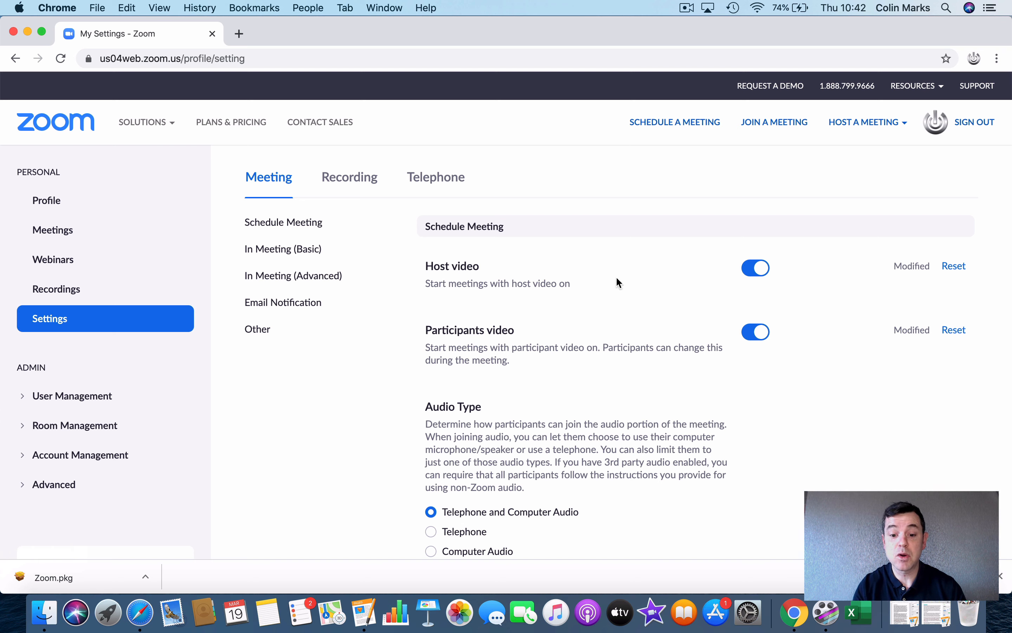
left_click(755, 272)
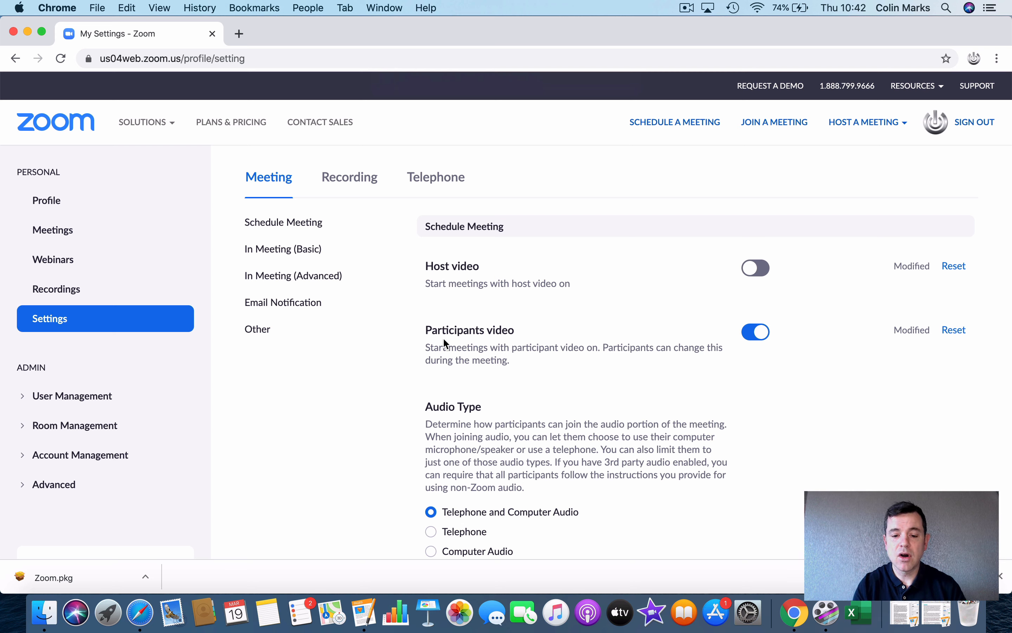
left_click(751, 338)
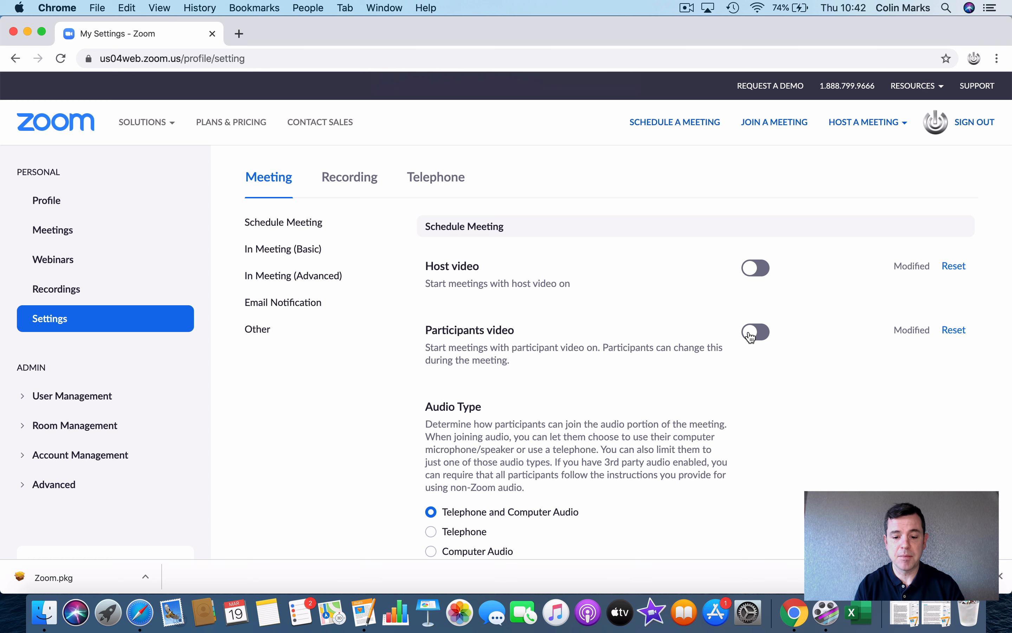
scroll(752, 336, "down", 4)
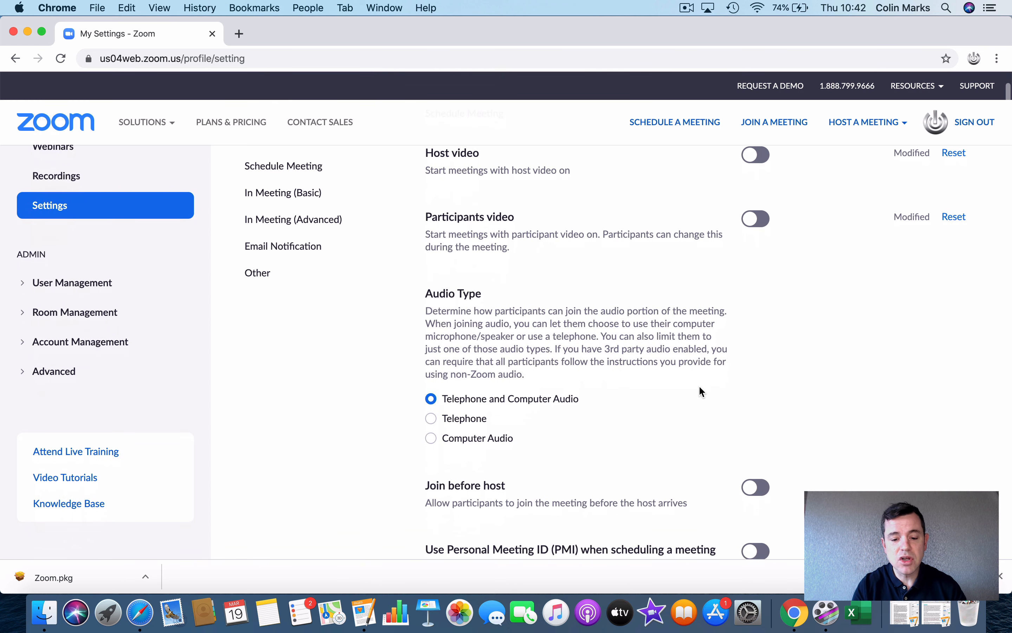
Step: Enable Join before host and look through the remaining meeting settings
scroll(702, 392, "up", 1)
scroll(701, 391, "down", 3)
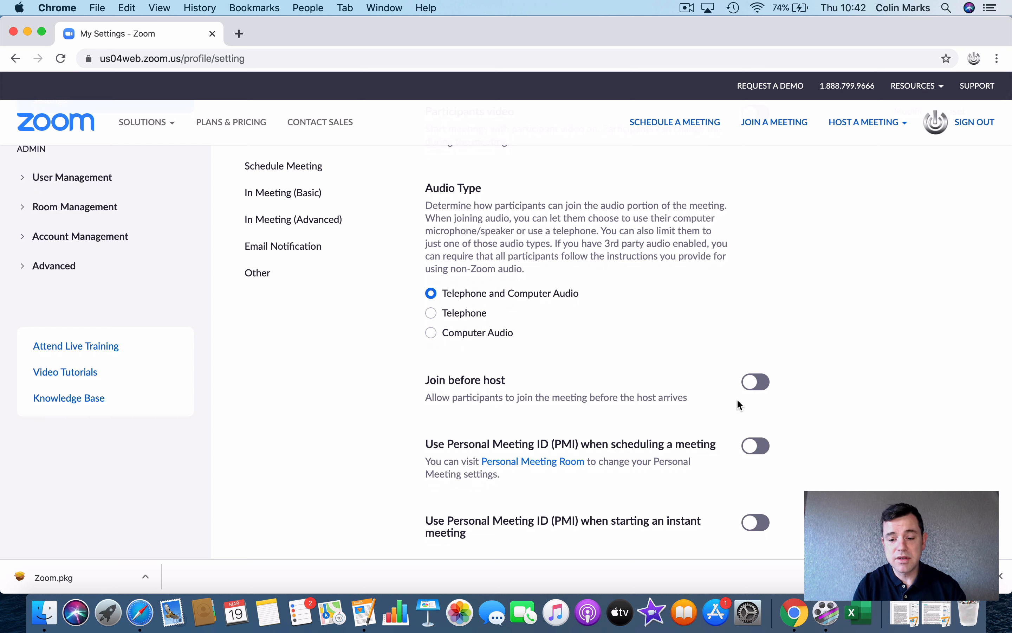
left_click(753, 387)
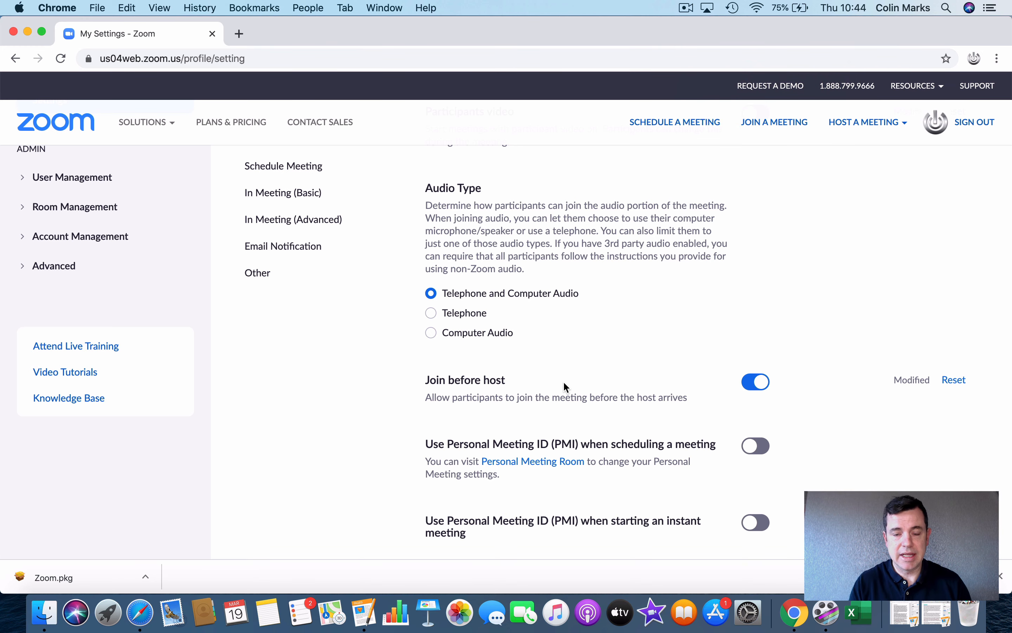
scroll(563, 380, "up", 5)
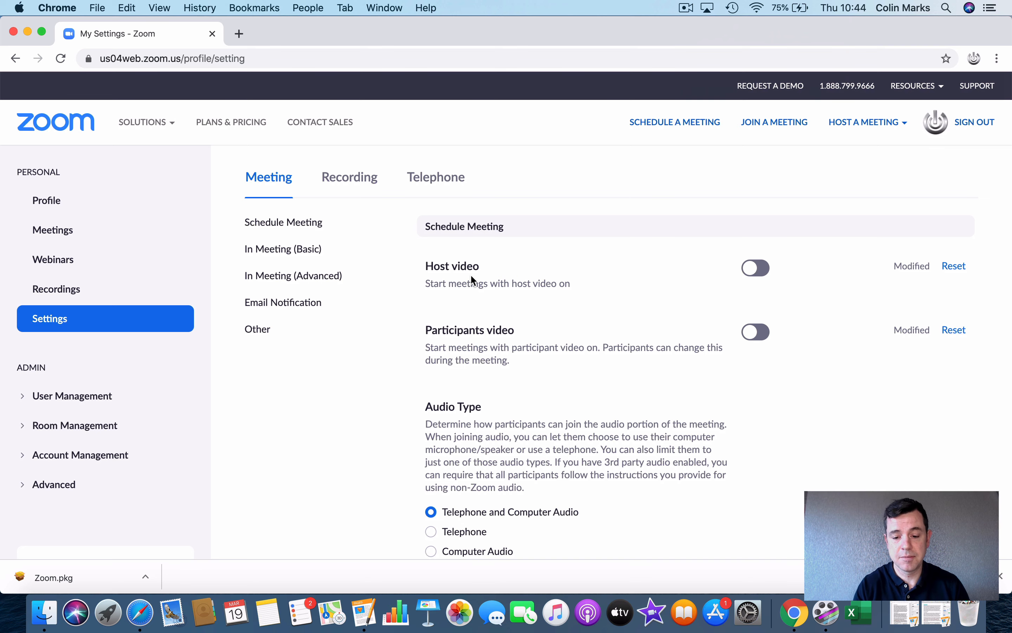
scroll(523, 363, "down", 1)
scroll(522, 360, "down", 10)
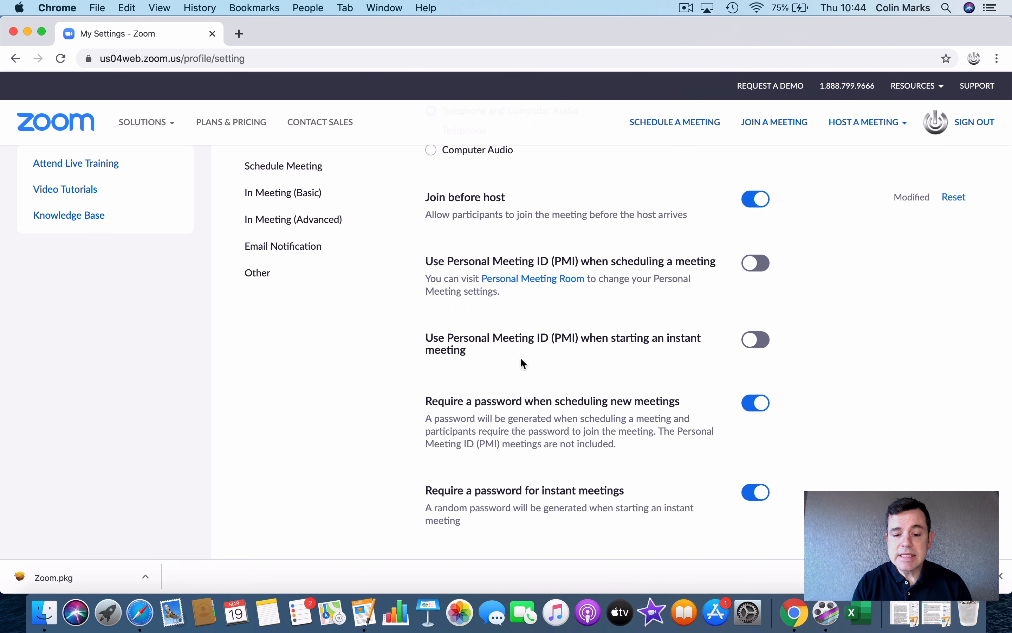
scroll(523, 362, "down", 7)
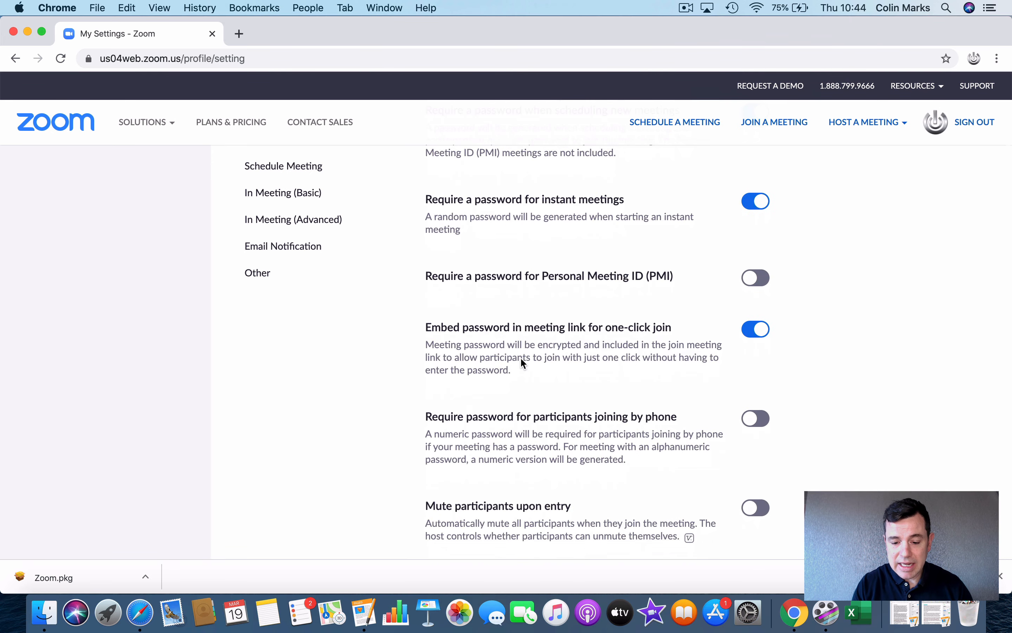
scroll(521, 360, "down", 18)
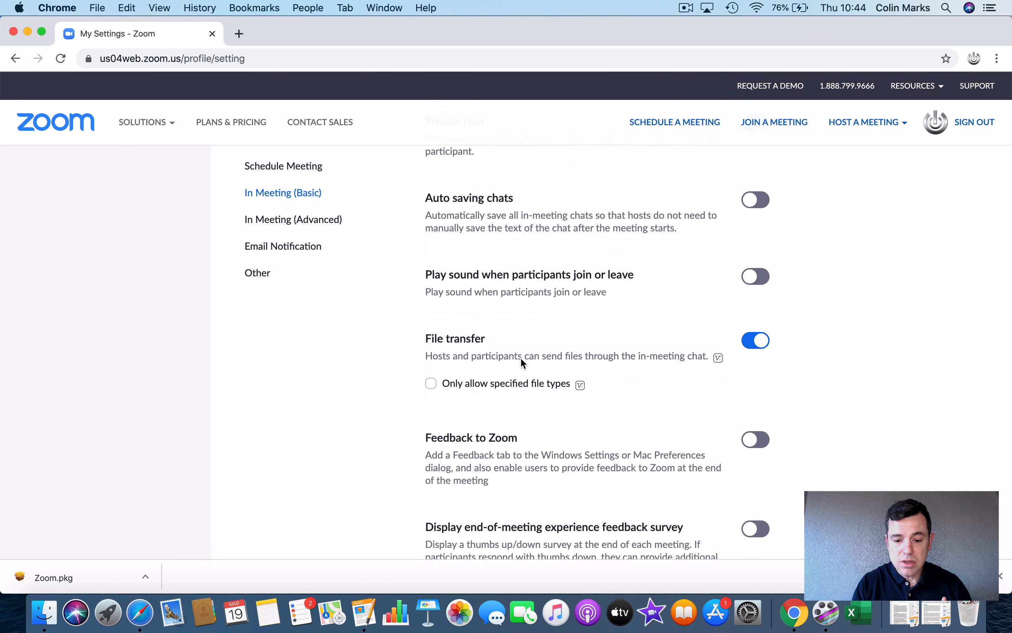
scroll(523, 362, "down", 12)
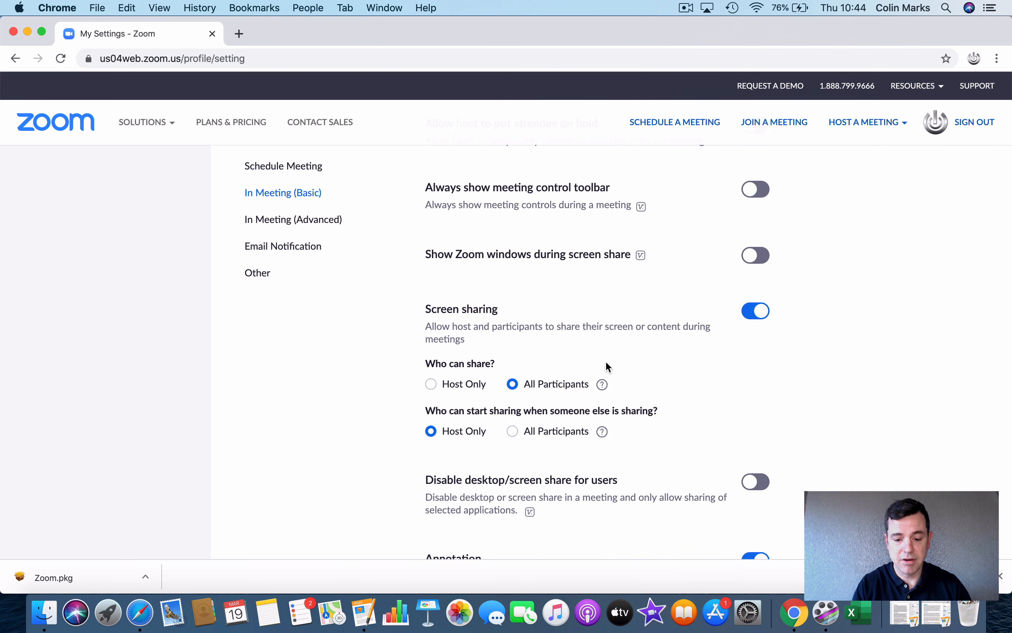
scroll(607, 367, "down", 6)
scroll(608, 367, "up", 20)
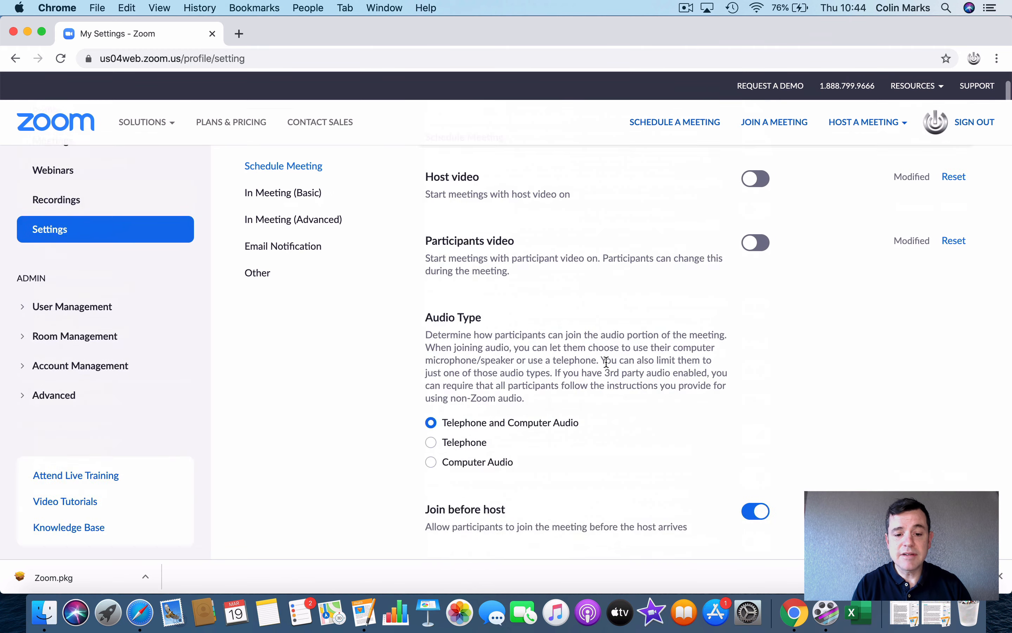
scroll(608, 363, "up", 3)
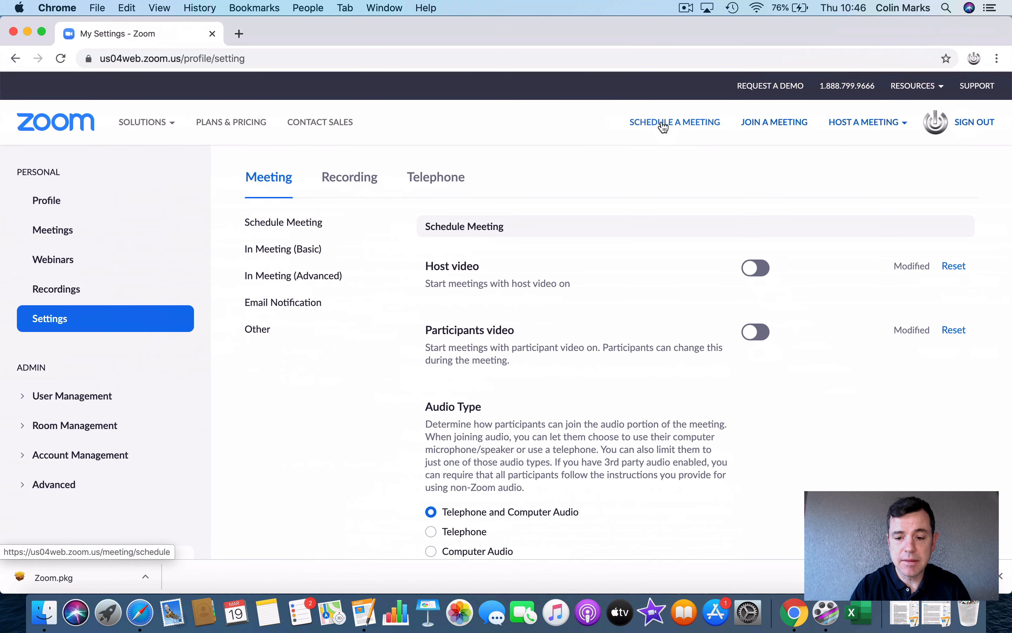
Step: Go to the Schedule a Meeting page from the top navigation bar
left_click(664, 126)
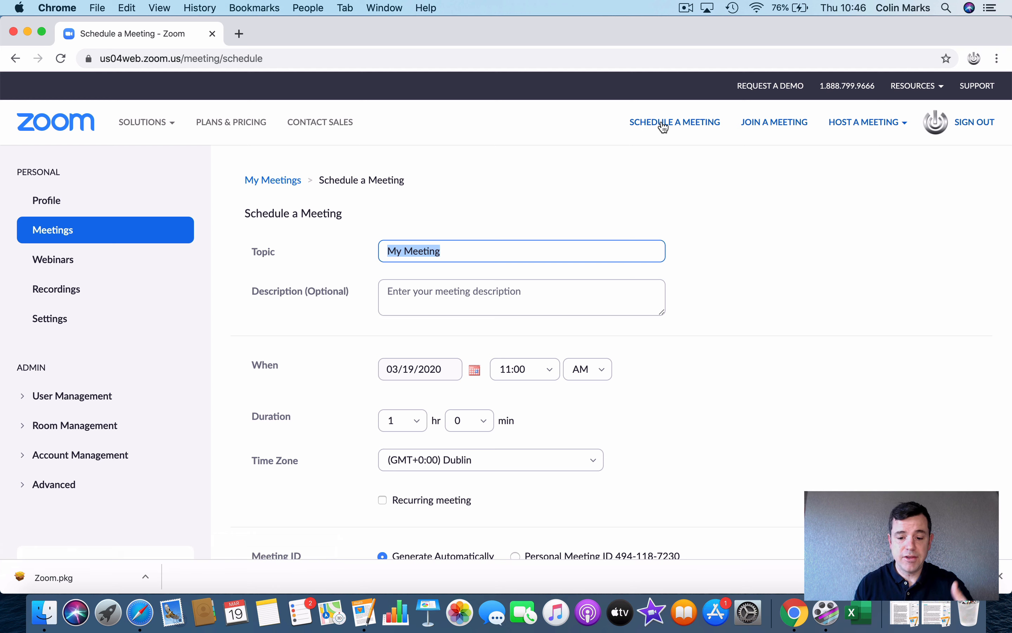
Step: Replace the default meeting topic with 'English Class'
left_click(440, 252)
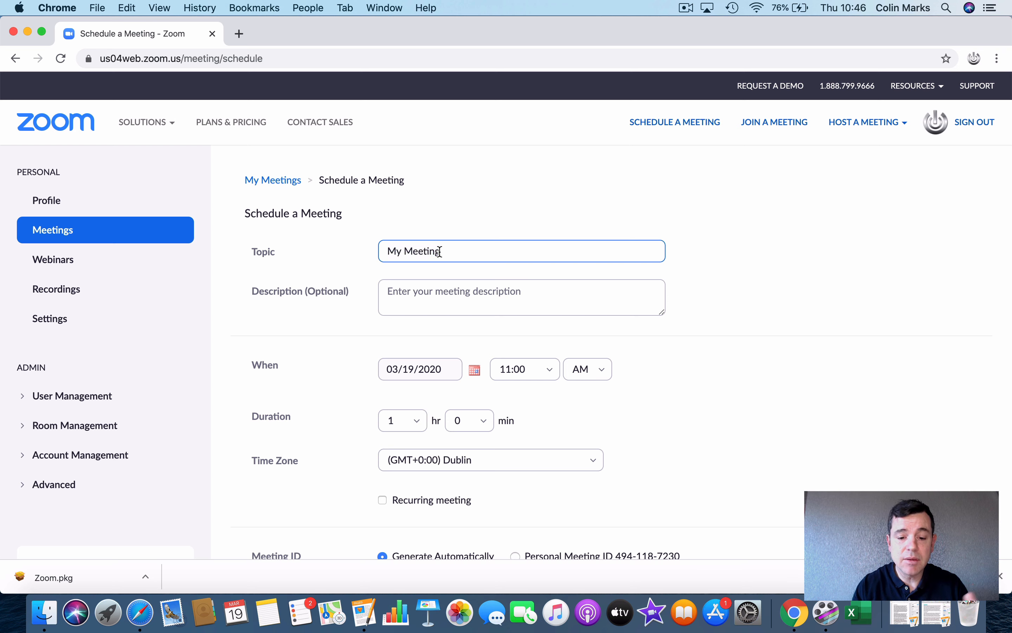
left_click(416, 292)
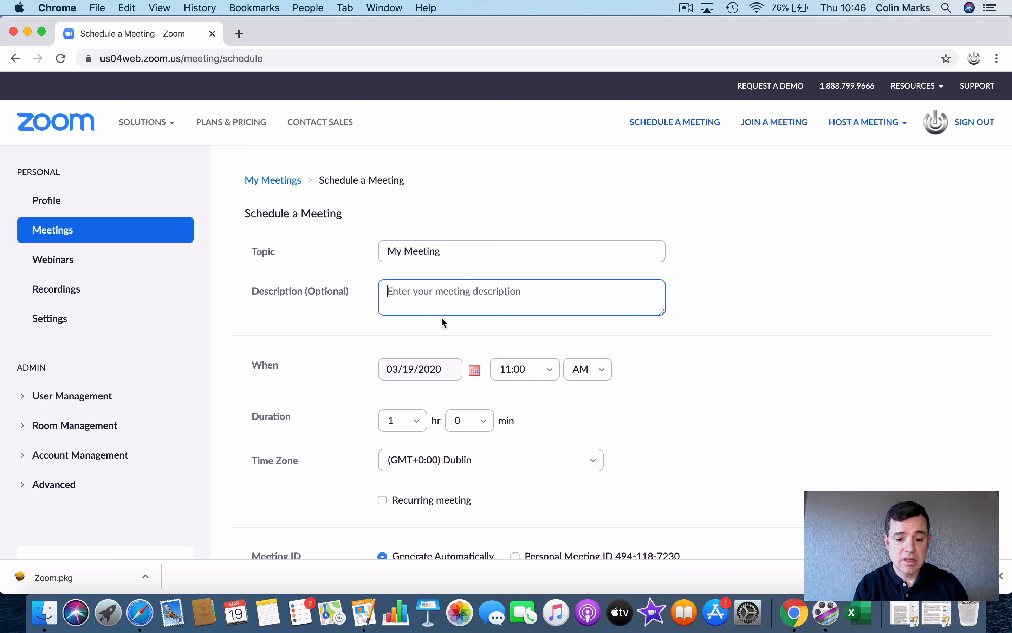
left_click_drag(447, 251, 363, 249)
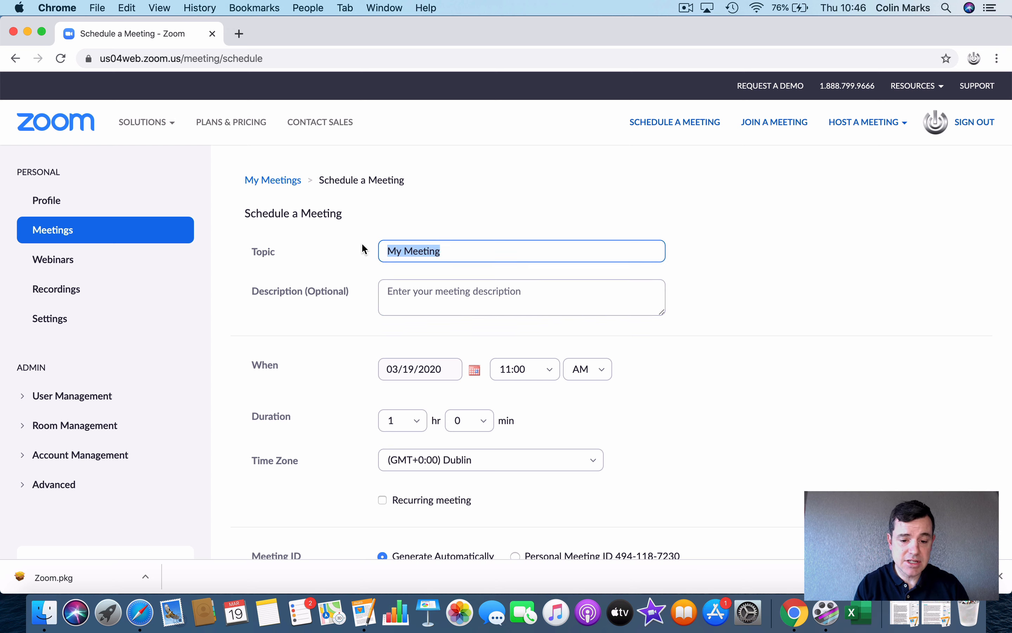
type("Engli")
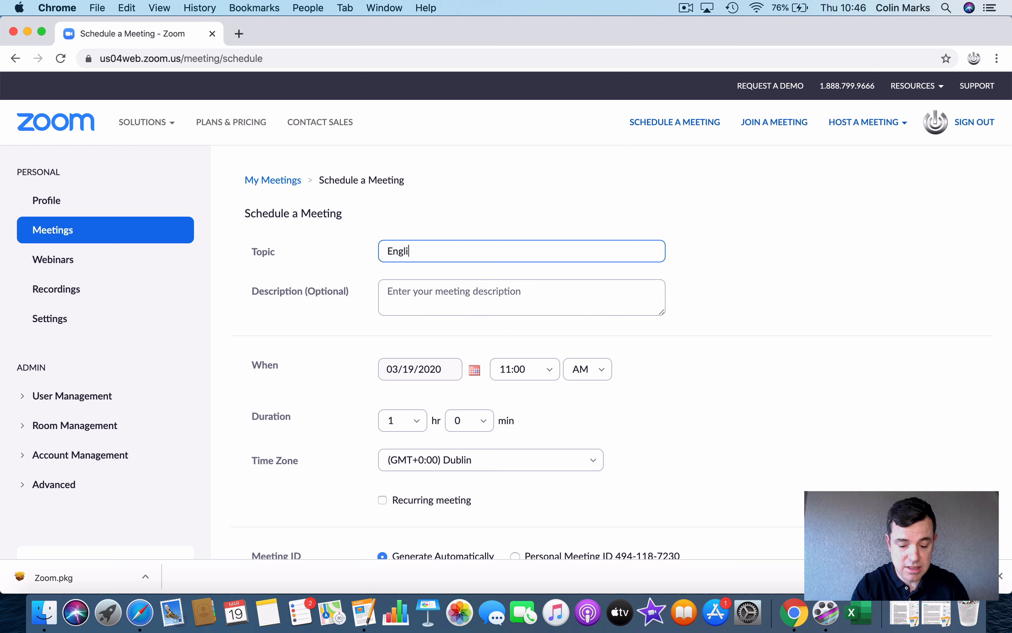
type("sh Class")
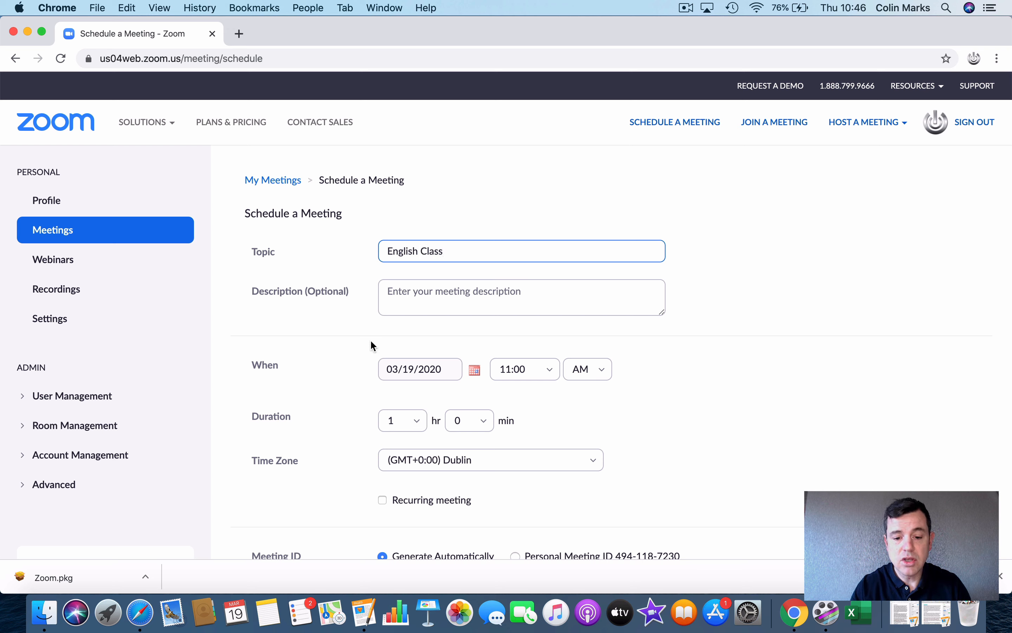
left_click(419, 298)
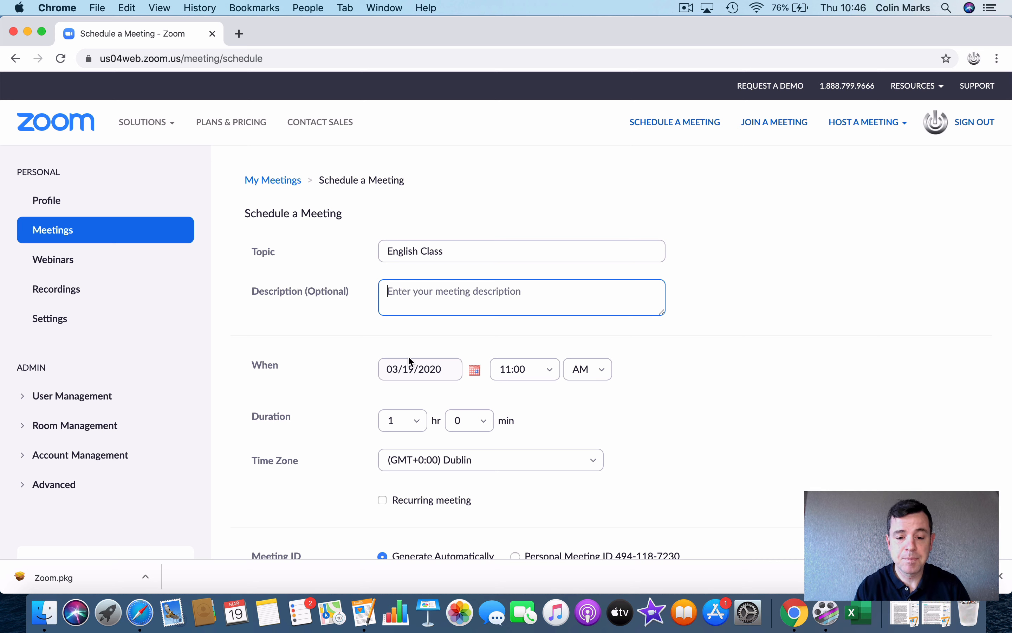
Step: Set the meeting date to 03/20/2020 with a 10:00 AM start
left_click(410, 377)
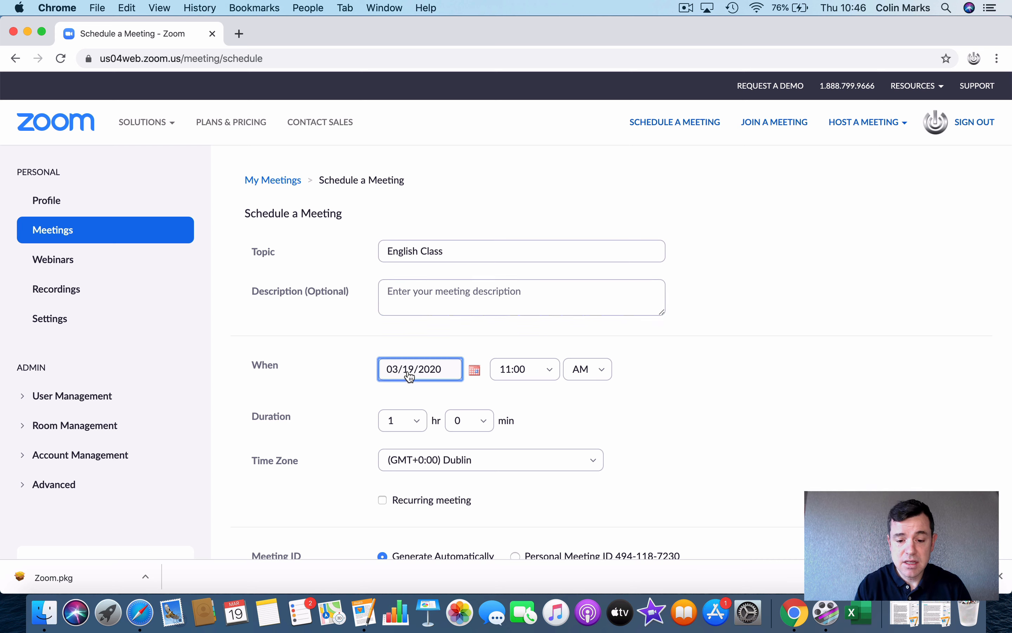
left_click(477, 372)
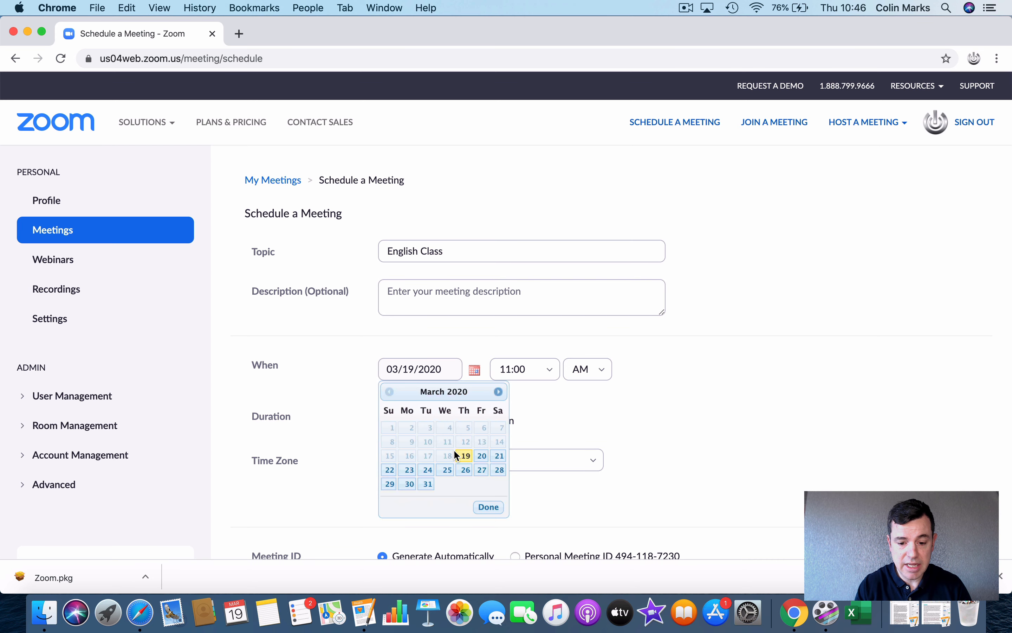
left_click(482, 455)
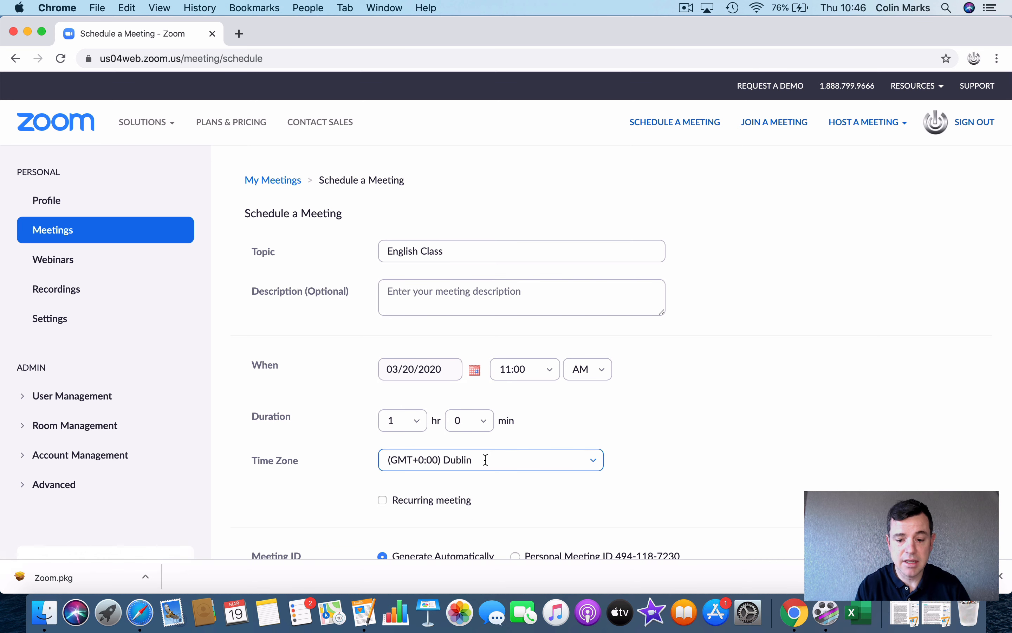
left_click(548, 371)
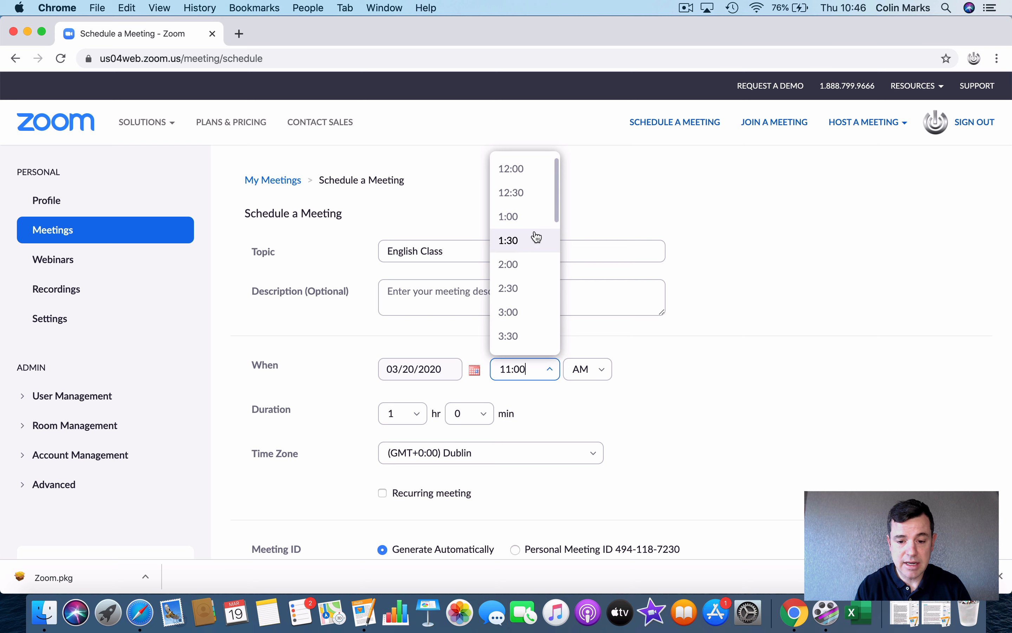
scroll(537, 237, "down", 10)
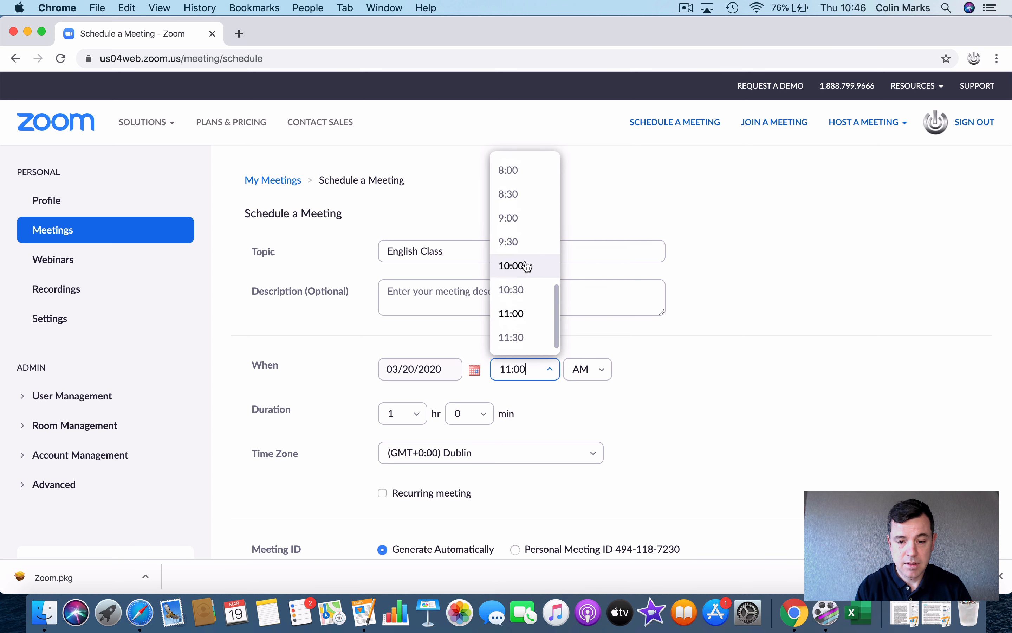
left_click(528, 266)
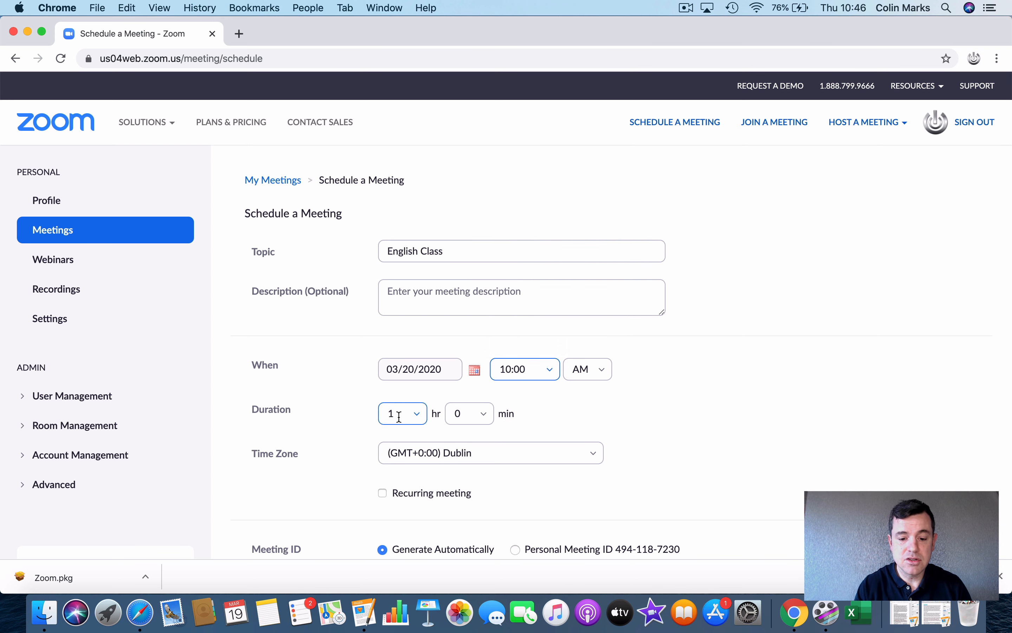
Step: Set the meeting duration to 0 hr 30 min
left_click(400, 417)
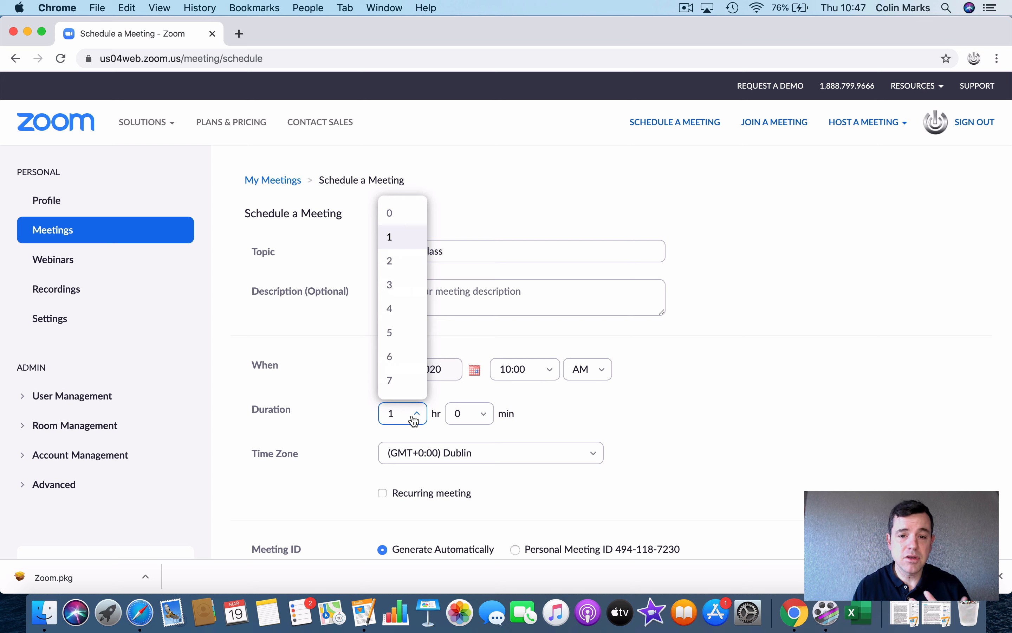
left_click(394, 214)
left_click(481, 414)
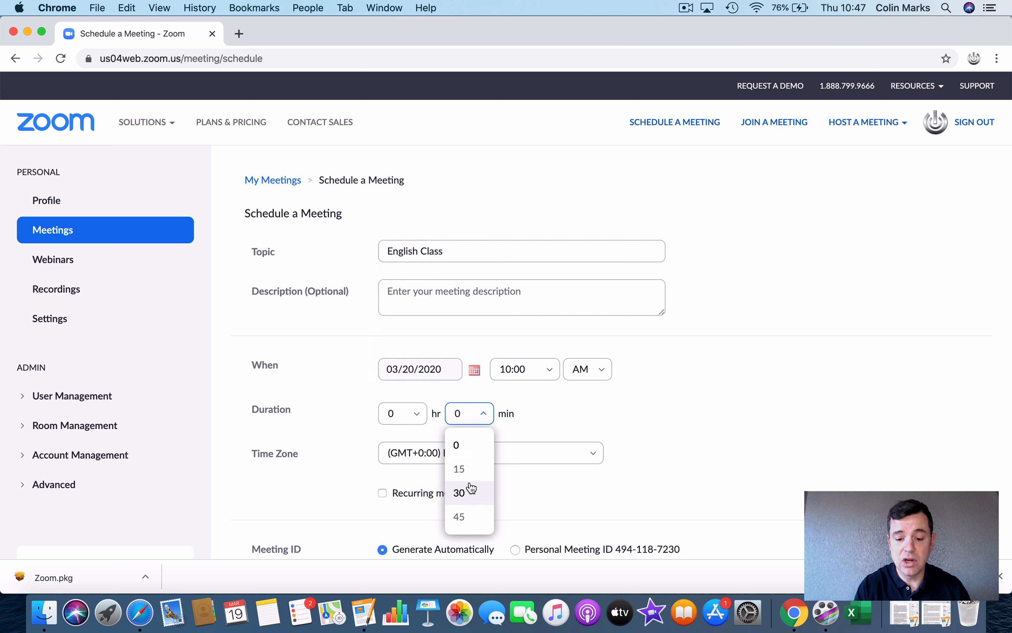
left_click(465, 494)
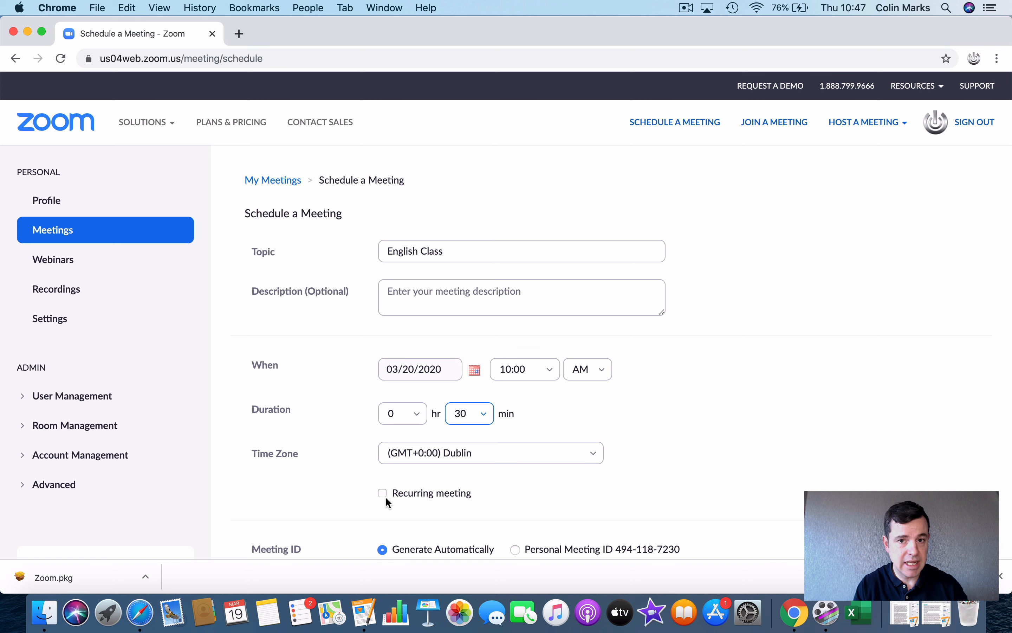
scroll(385, 496, "down", 5)
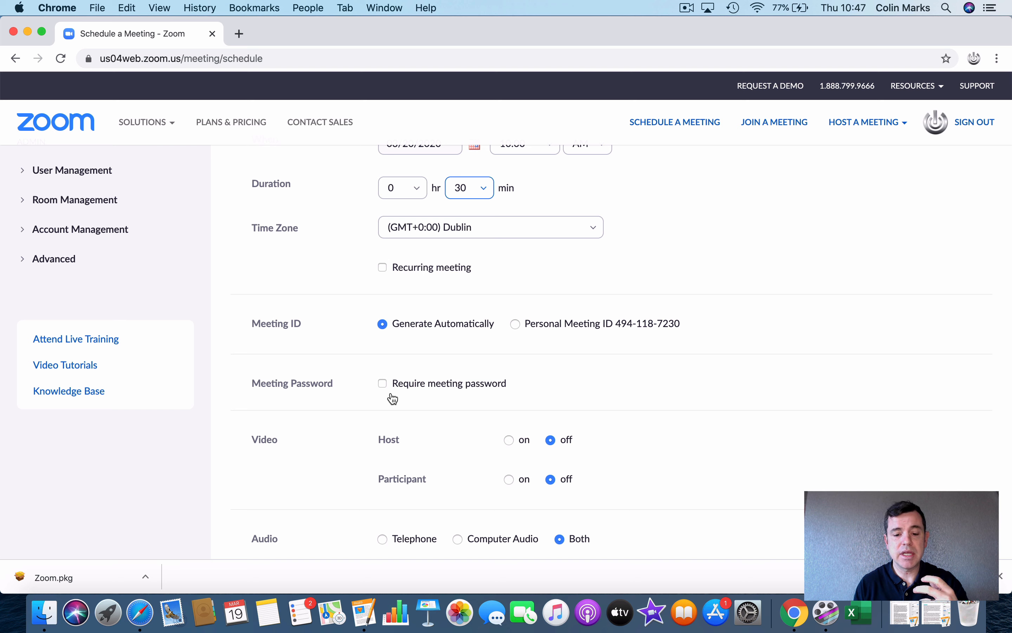
Step: Clear the meeting password field and untick 'Require meeting password'
left_click(383, 384)
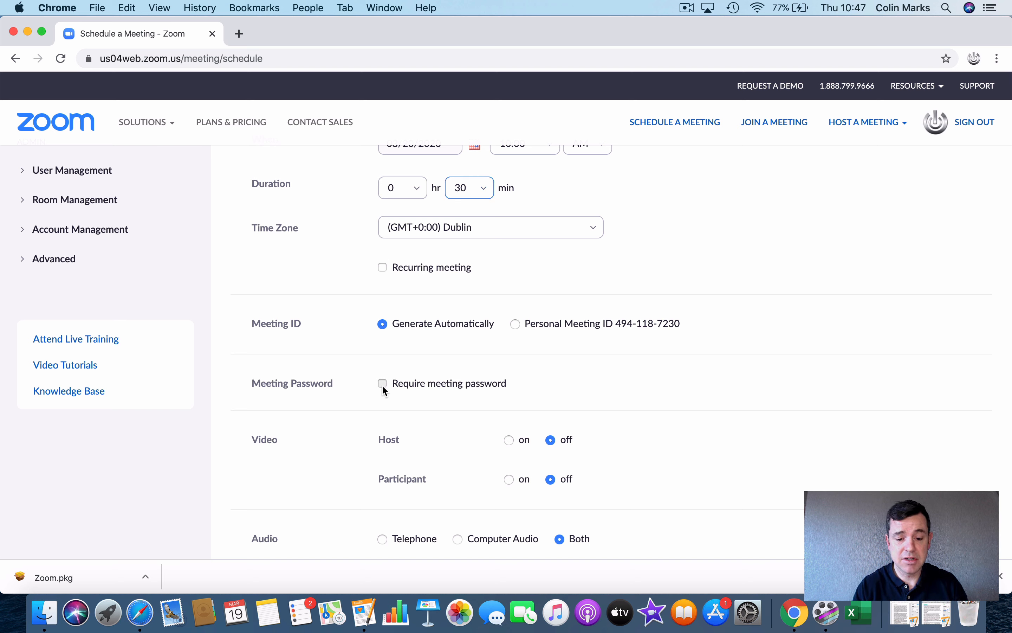
left_click_drag(570, 380, 504, 387)
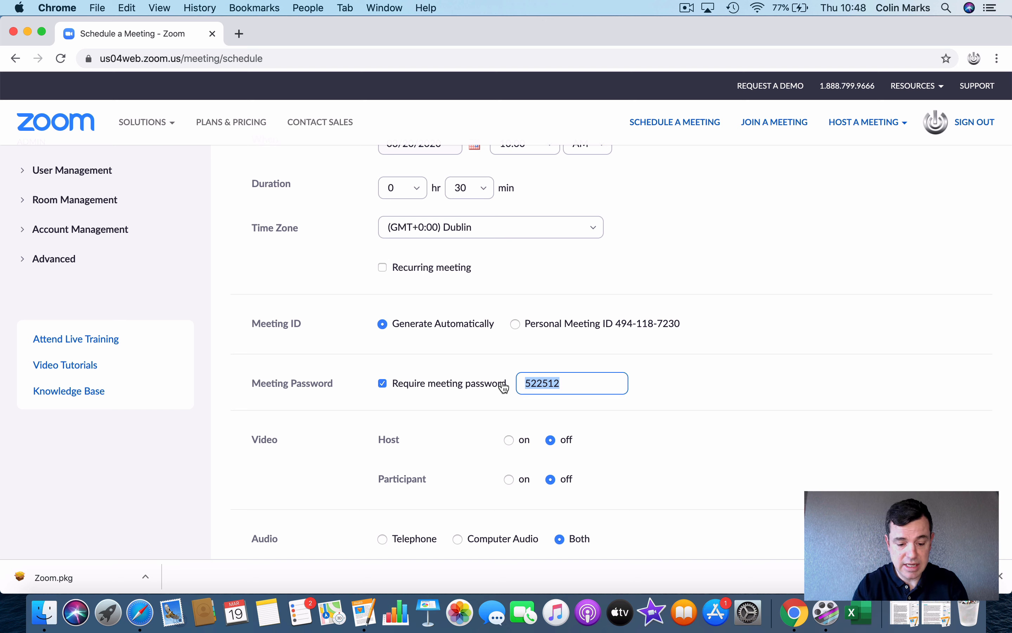
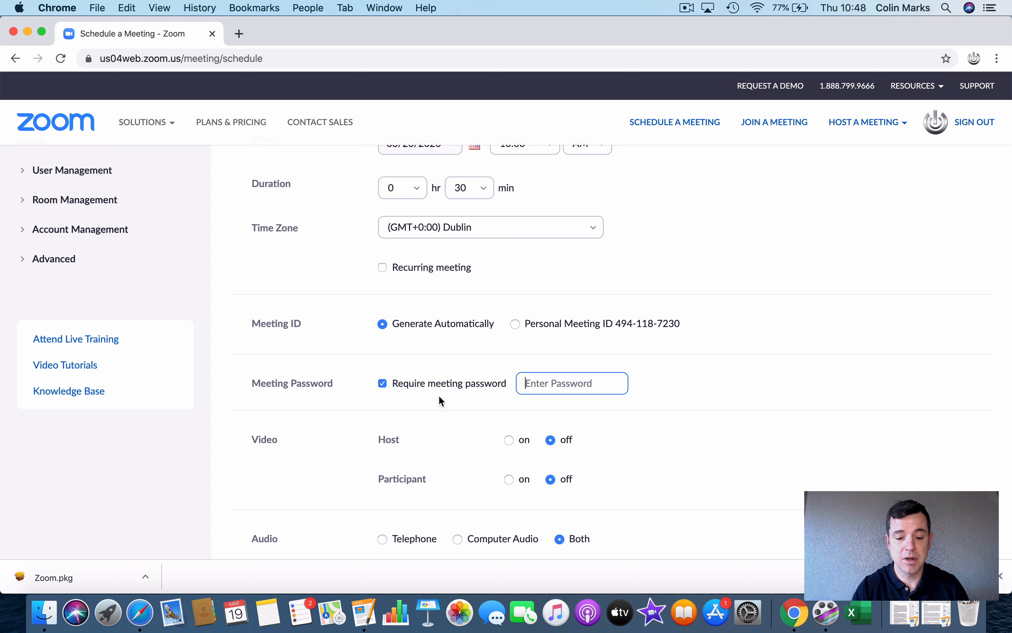
left_click(383, 384)
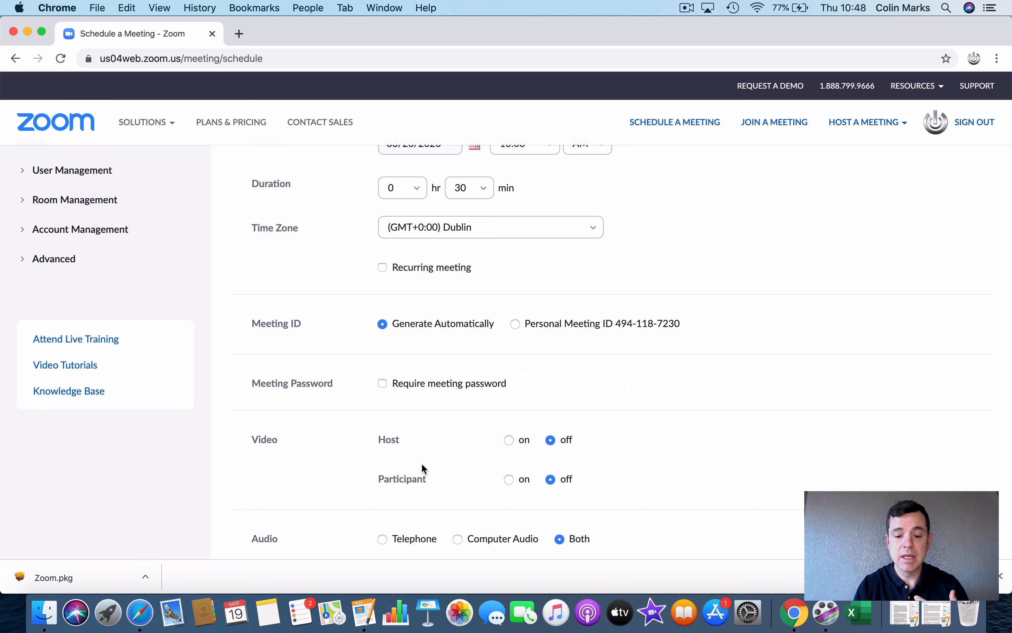
scroll(273, 441, "down", 2)
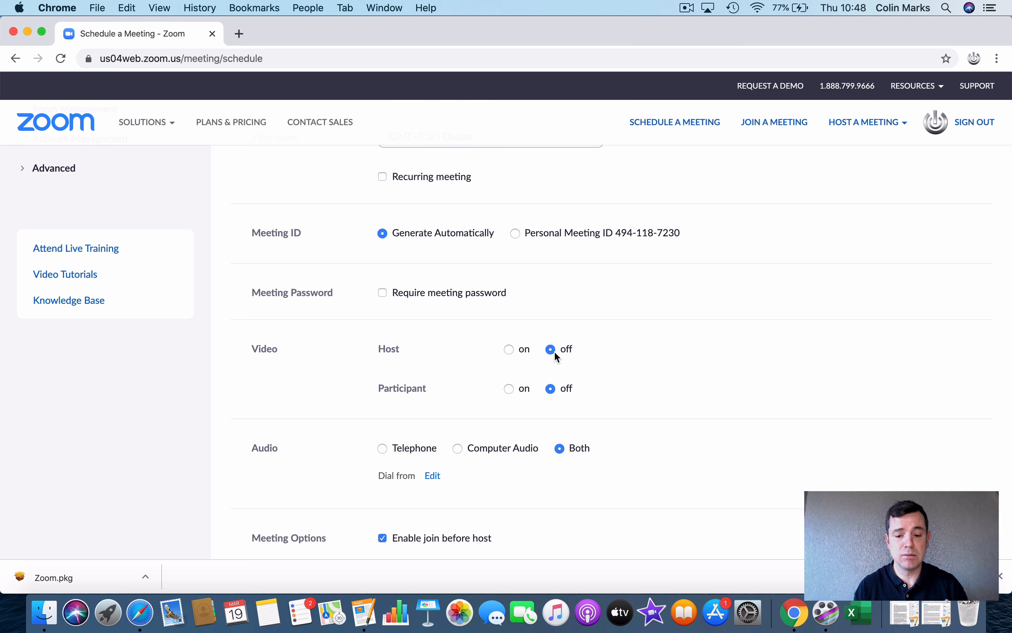
left_click(508, 352)
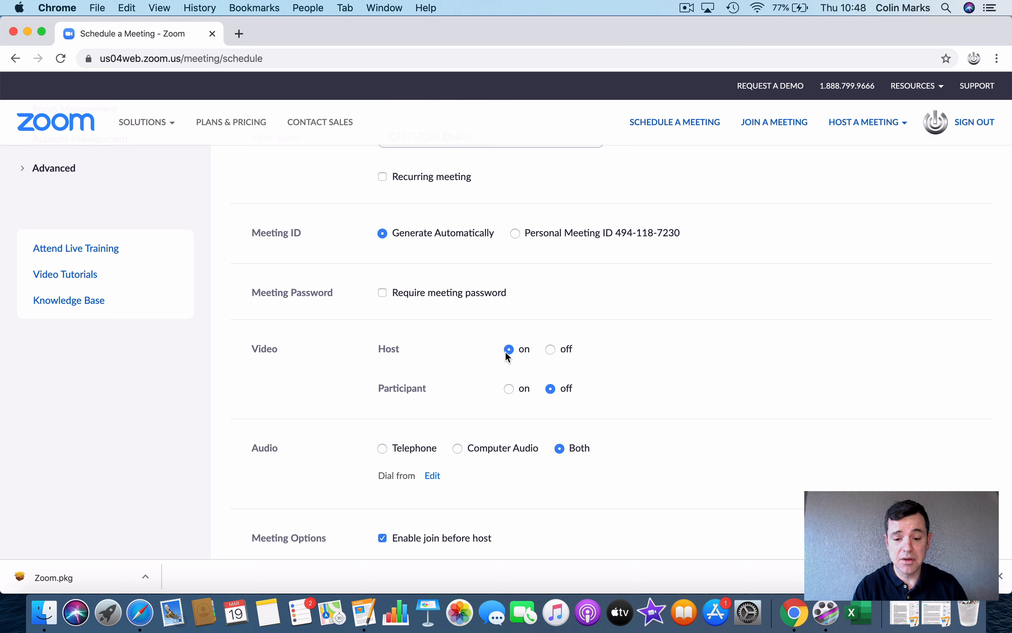
left_click(551, 350)
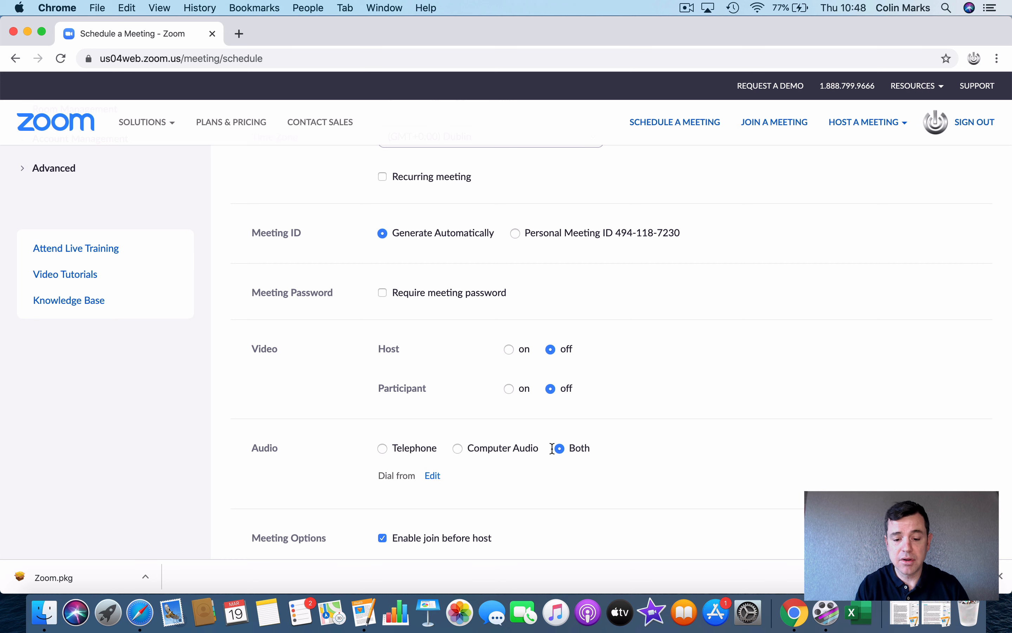
scroll(563, 460, "down", 3)
Step: Review the Meeting Options, including automatic local recording, and save the English Class meeting
scroll(564, 460, "down", 3)
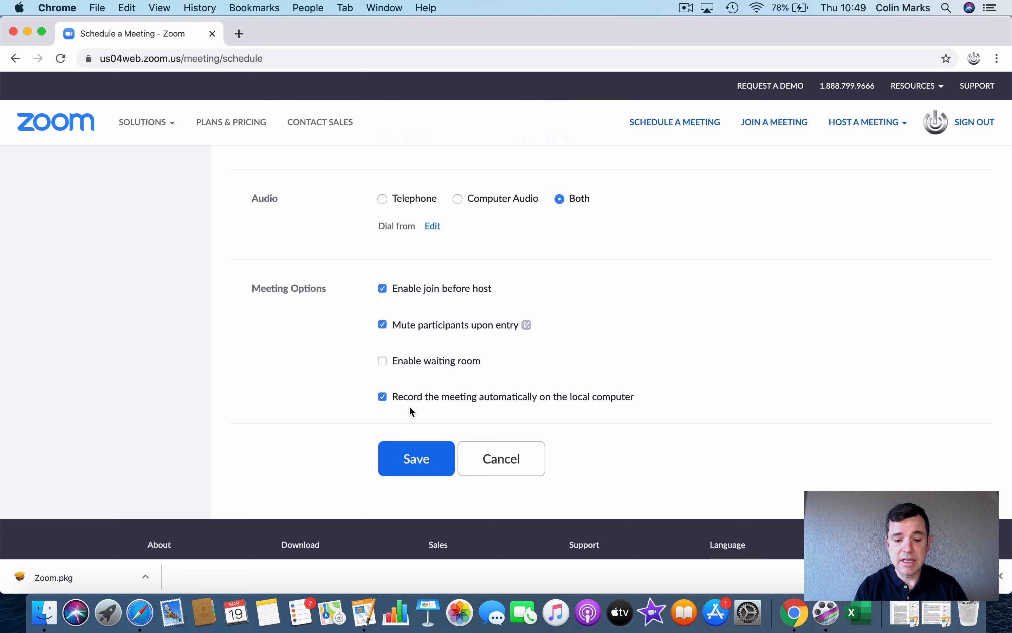
left_click(409, 460)
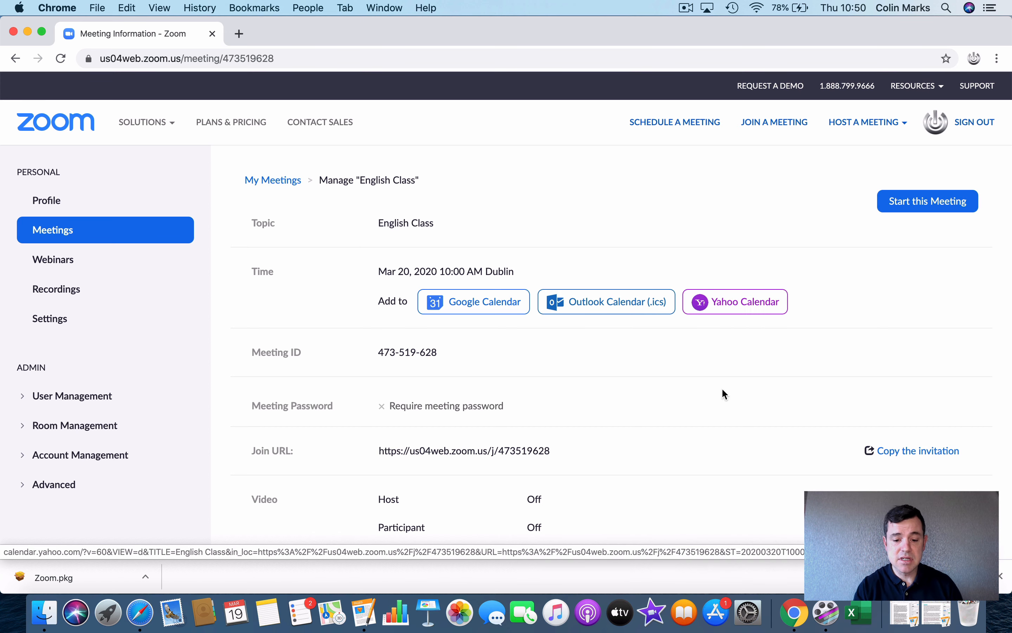
Step: Scroll through the saved English Class meeting's details to check its password and video settings
scroll(552, 431, "down", 3)
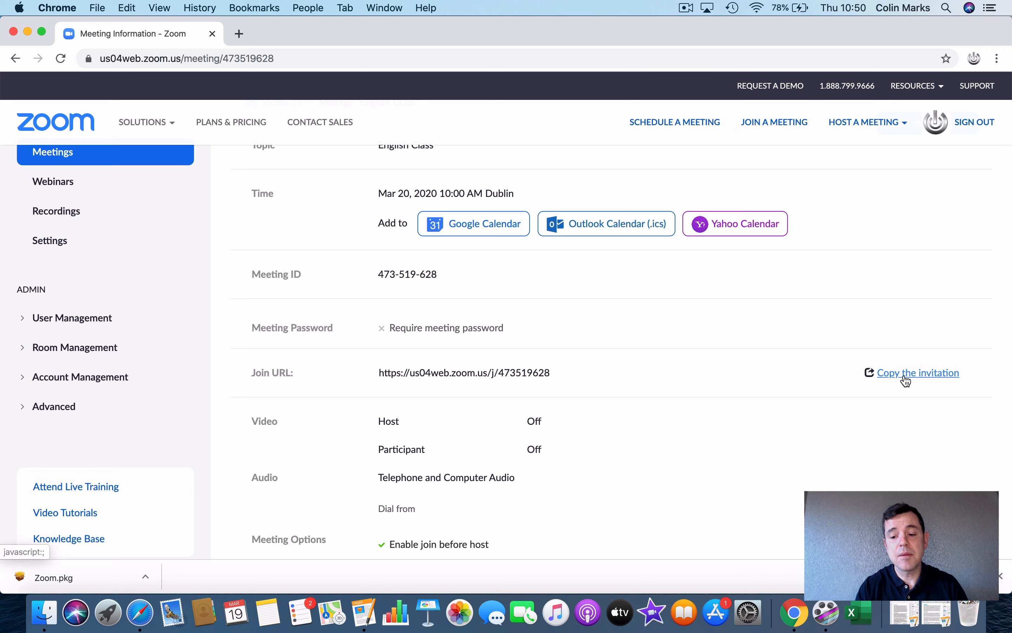
Step: Copy the English Class meeting invitation text to the clipboard
left_click(906, 379)
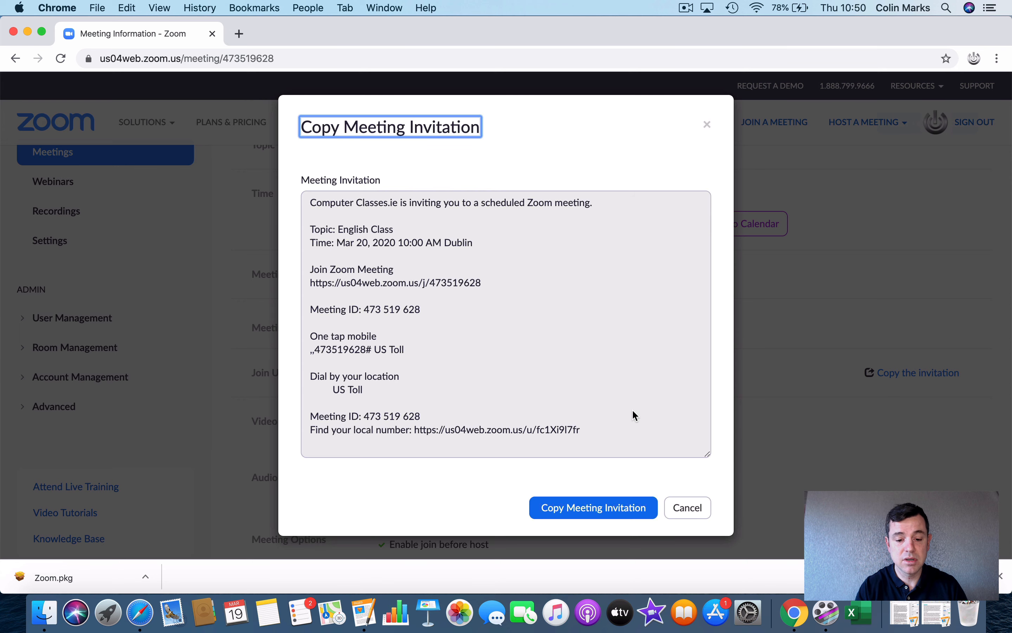
scroll(538, 421, "down", 3)
scroll(538, 420, "up", 5)
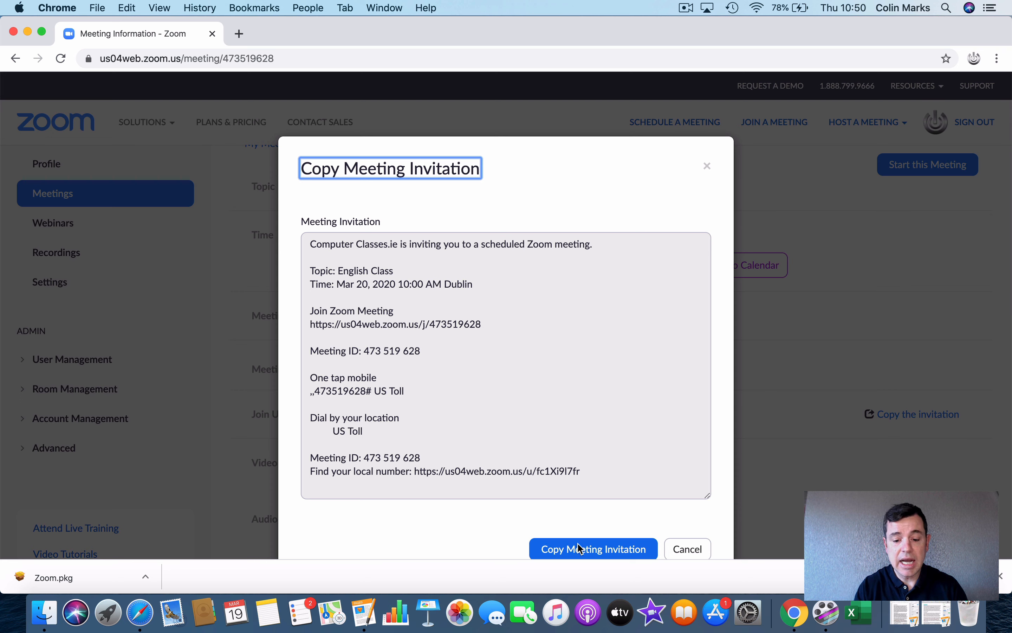
scroll(599, 544, "down", 2)
left_click(592, 519)
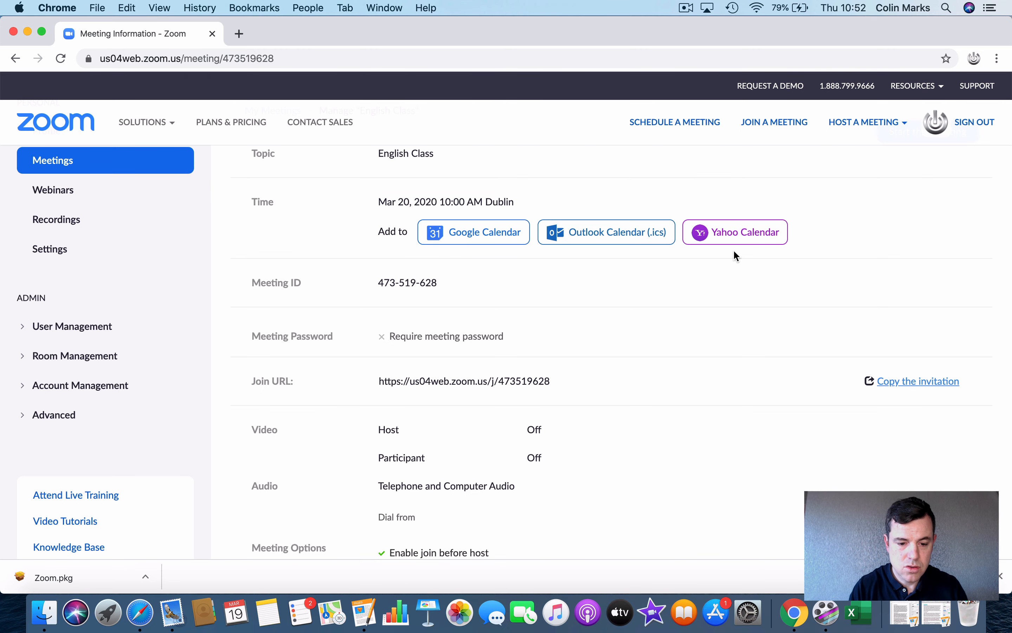
right_click(173, 608)
Step: Paste the invitation into a new Mail message, then discard it without saving a draft
left_click(214, 391)
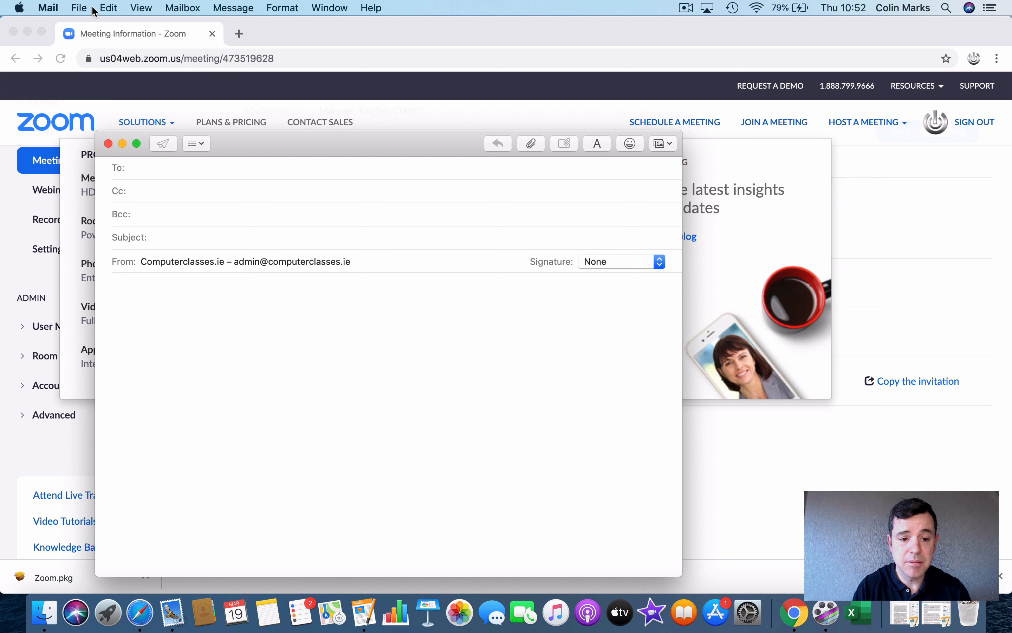
left_click(109, 10)
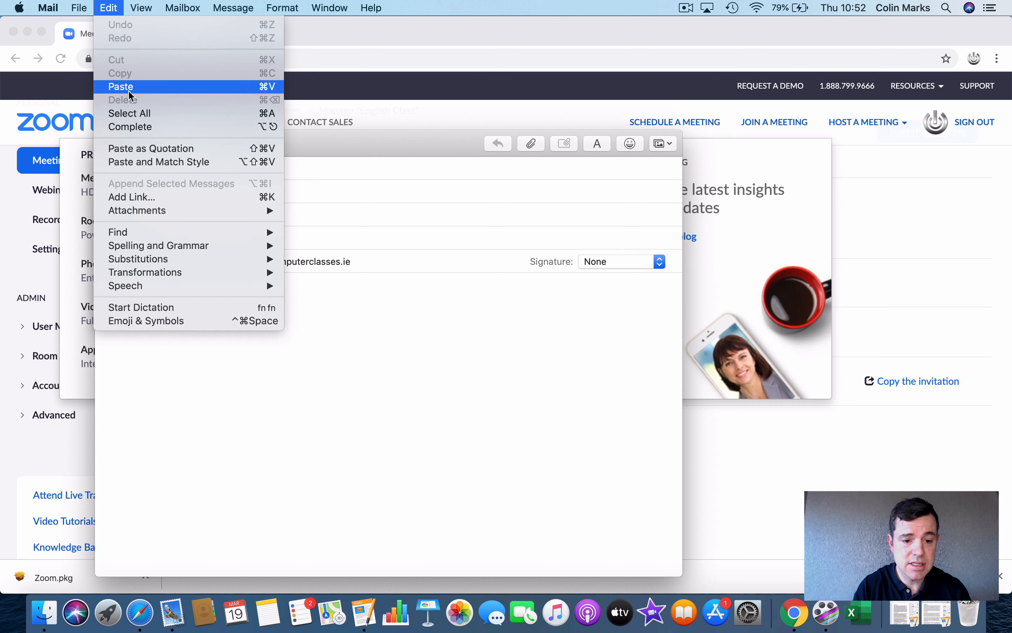
left_click(131, 96)
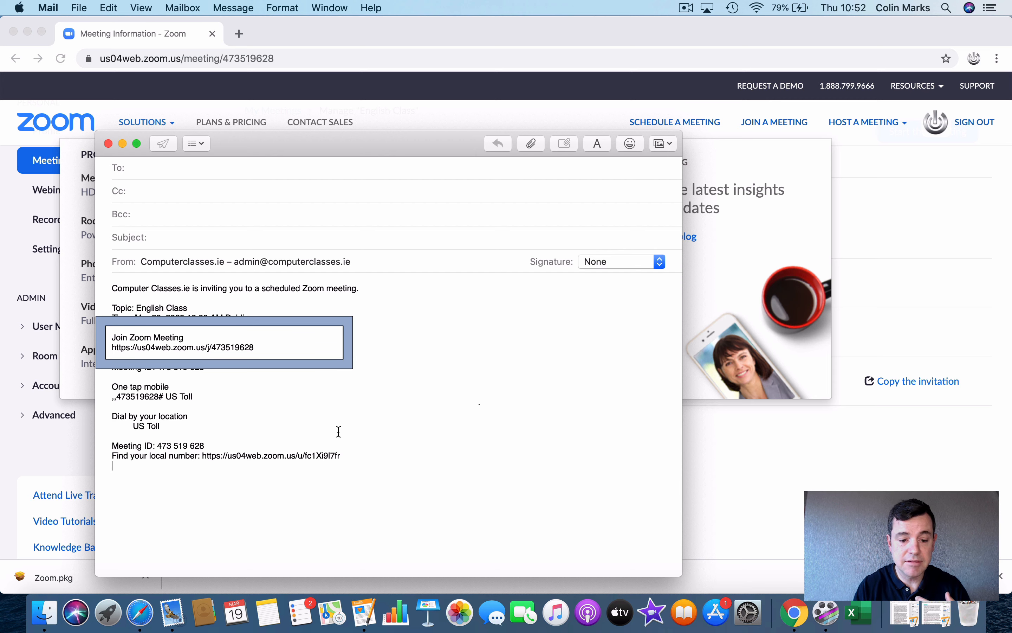
left_click(155, 162)
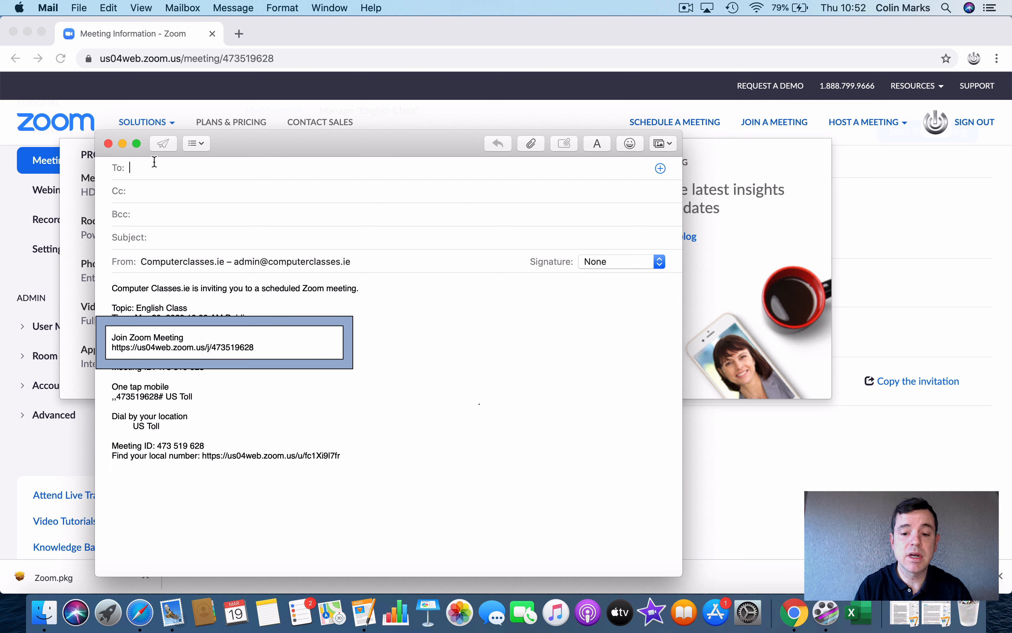
left_click(110, 145)
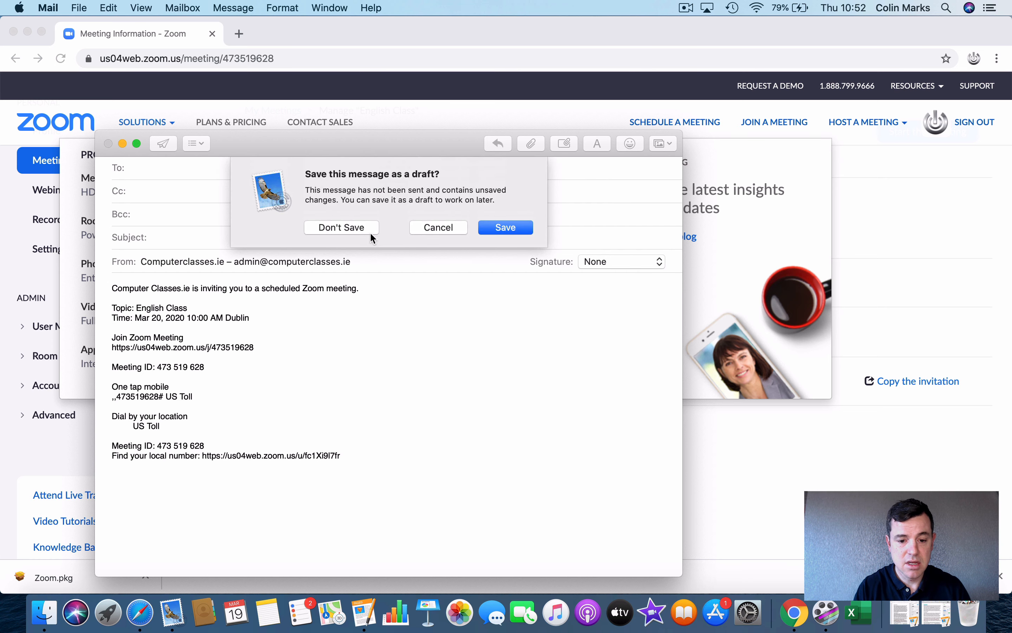
left_click(342, 227)
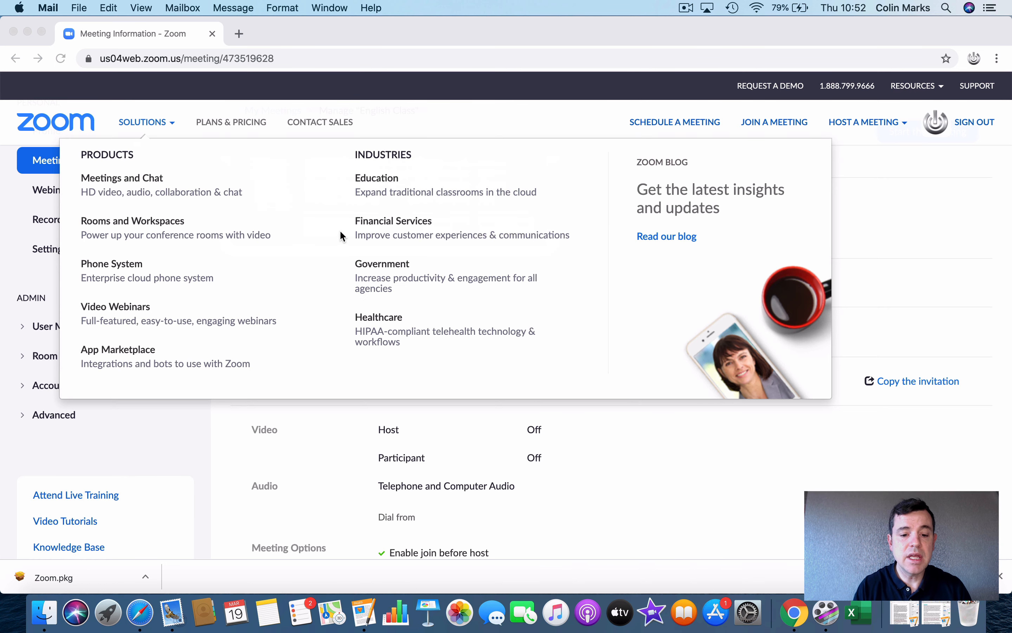
left_click(673, 461)
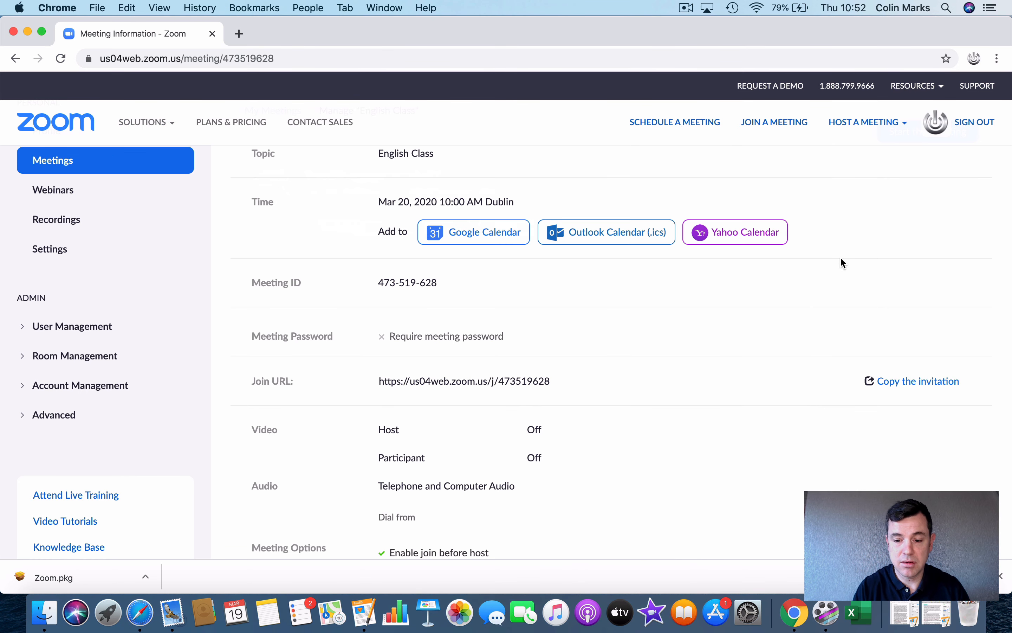
Step: Start the English Class meeting from its details page and open the downloaded Zoom.pkg
scroll(481, 281, "down", 10)
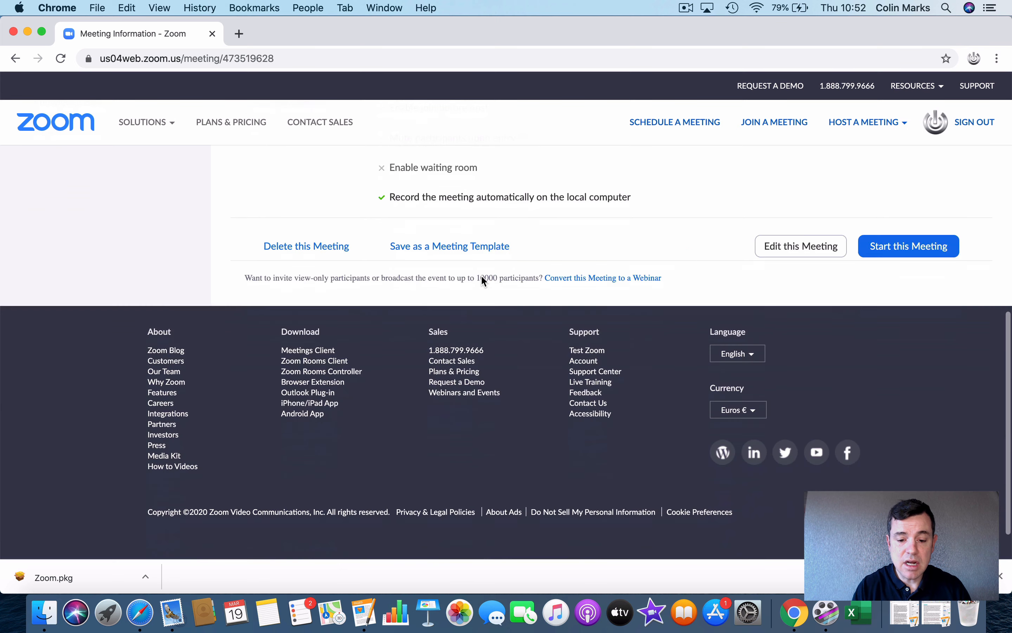
scroll(482, 278, "up", 5)
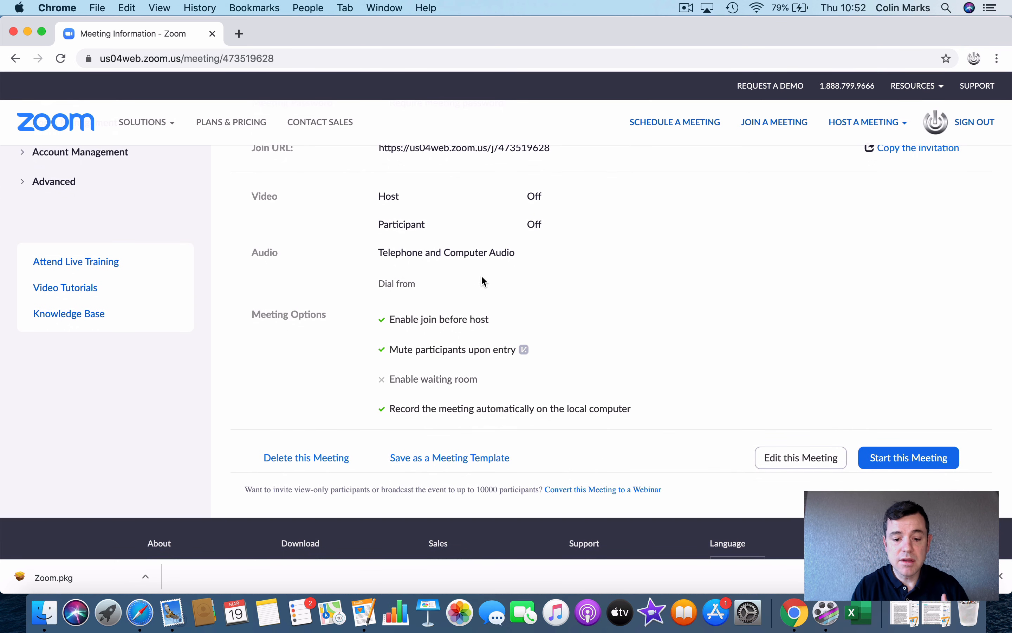
scroll(483, 277, "down", 2)
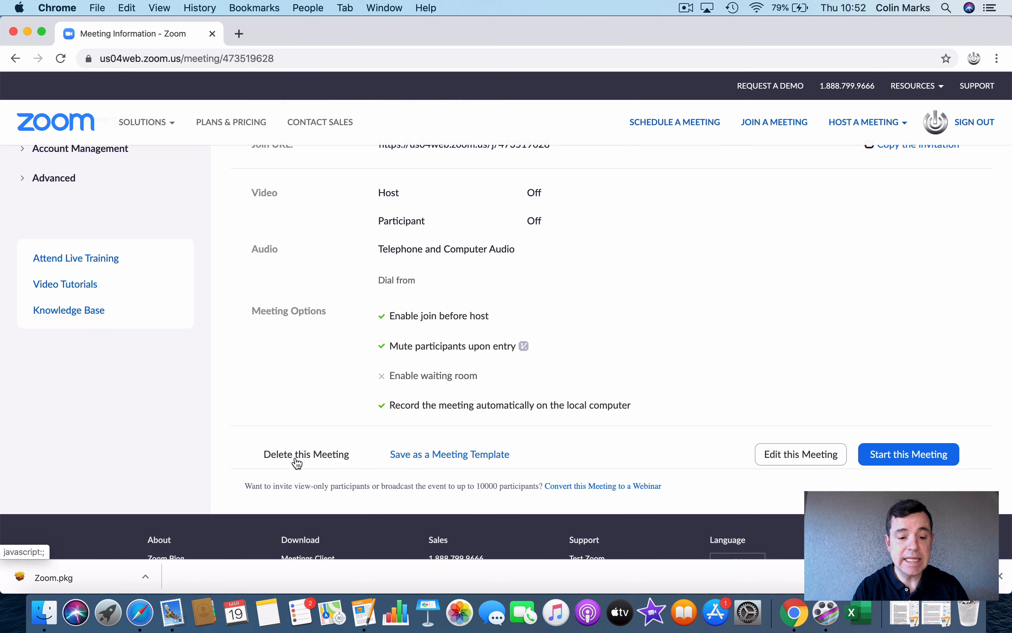
left_click(907, 461)
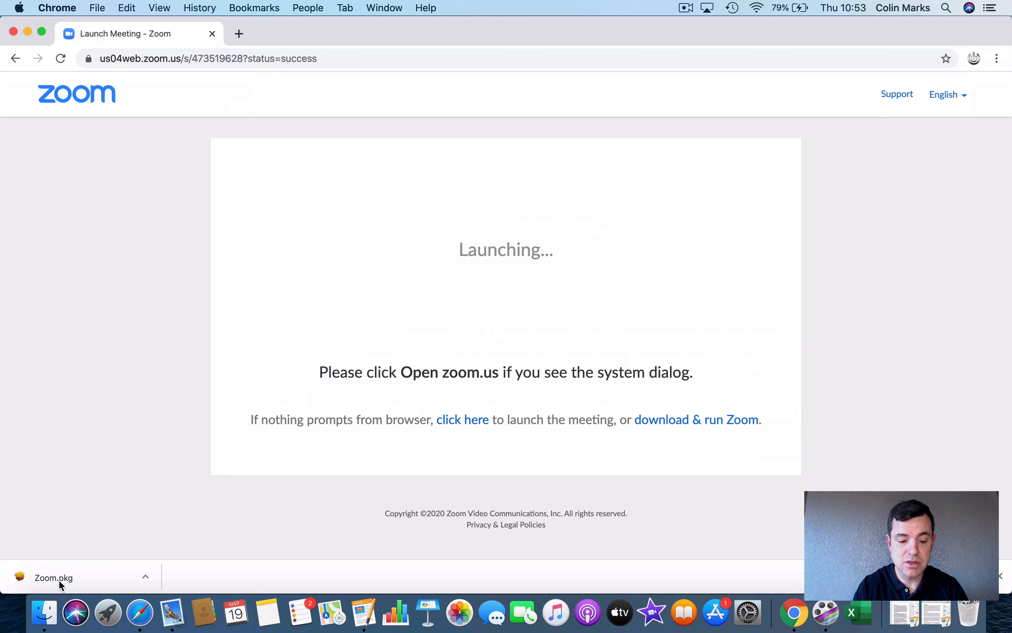
left_click(60, 582)
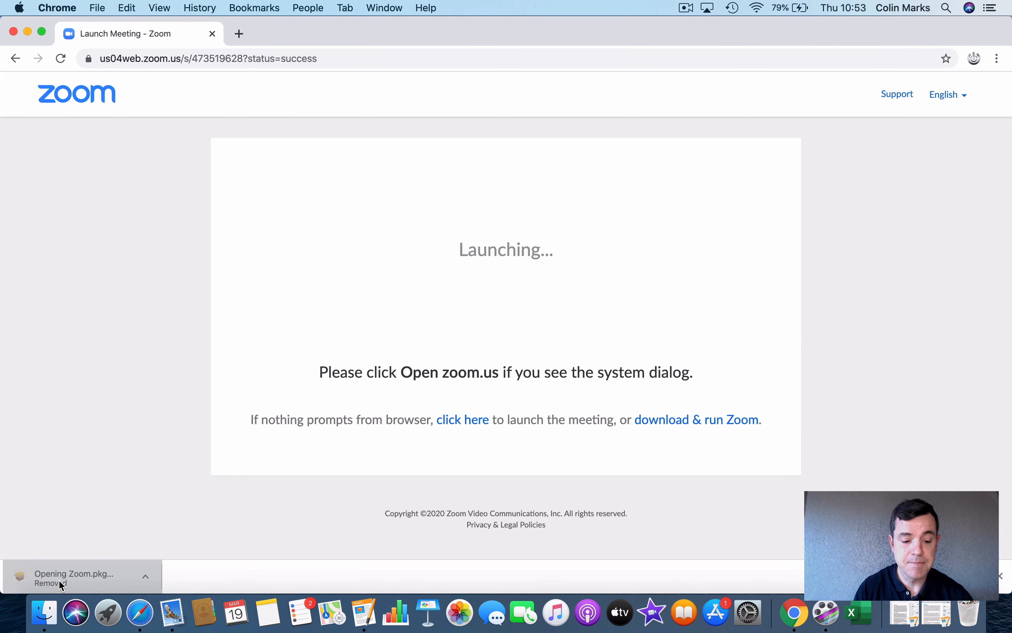
Step: Run the Zoom.pkg installer and allow zoom.us access to the Downloads folder
left_click(144, 577)
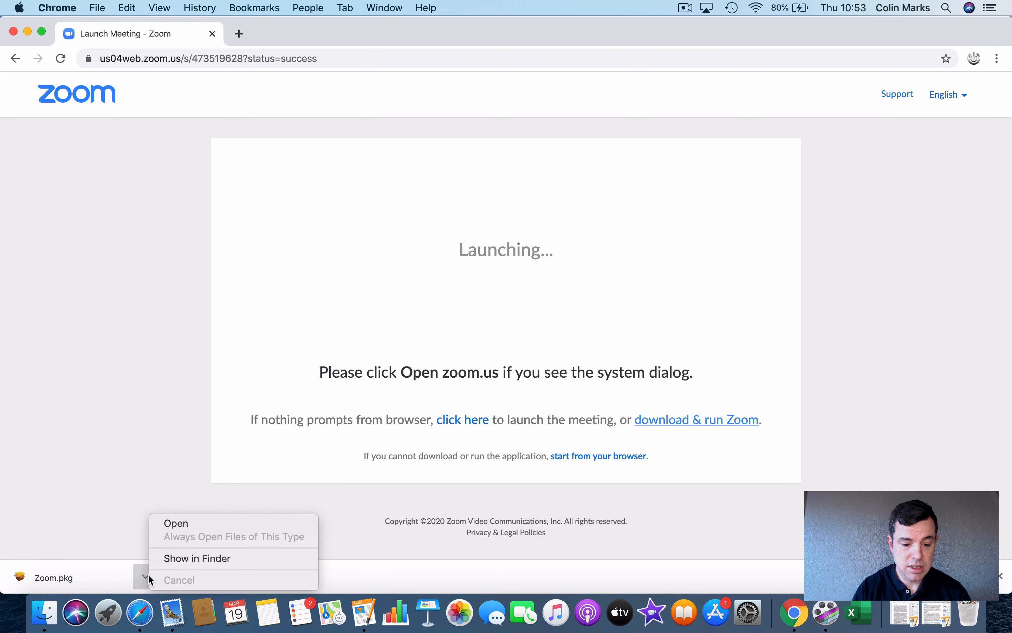
left_click(182, 524)
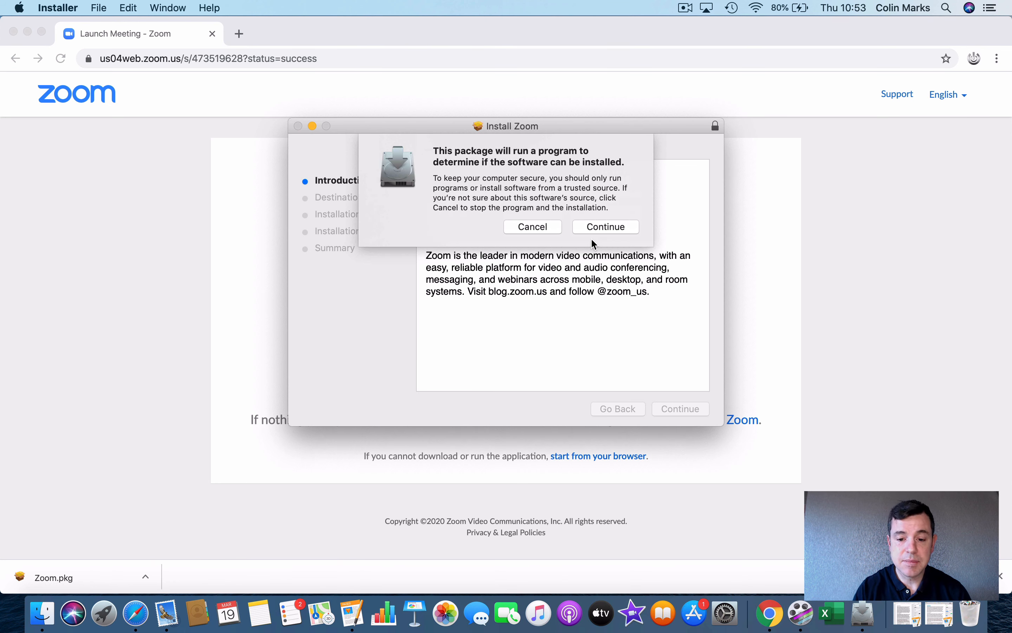
left_click(605, 230)
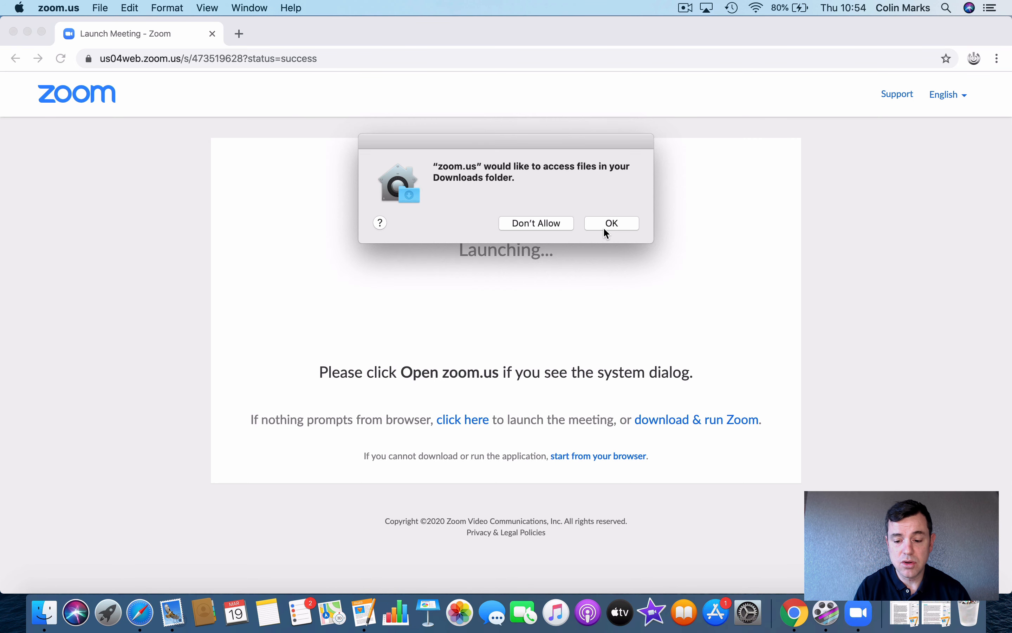
left_click(604, 229)
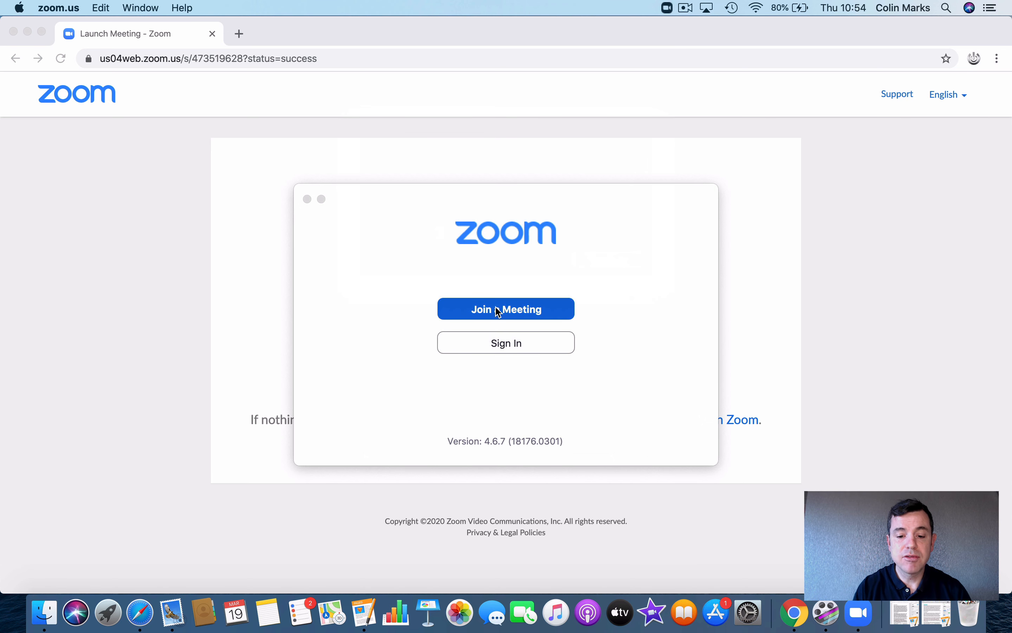
Step: Sign in to the Zoom desktop client with a Google account
left_click(498, 343)
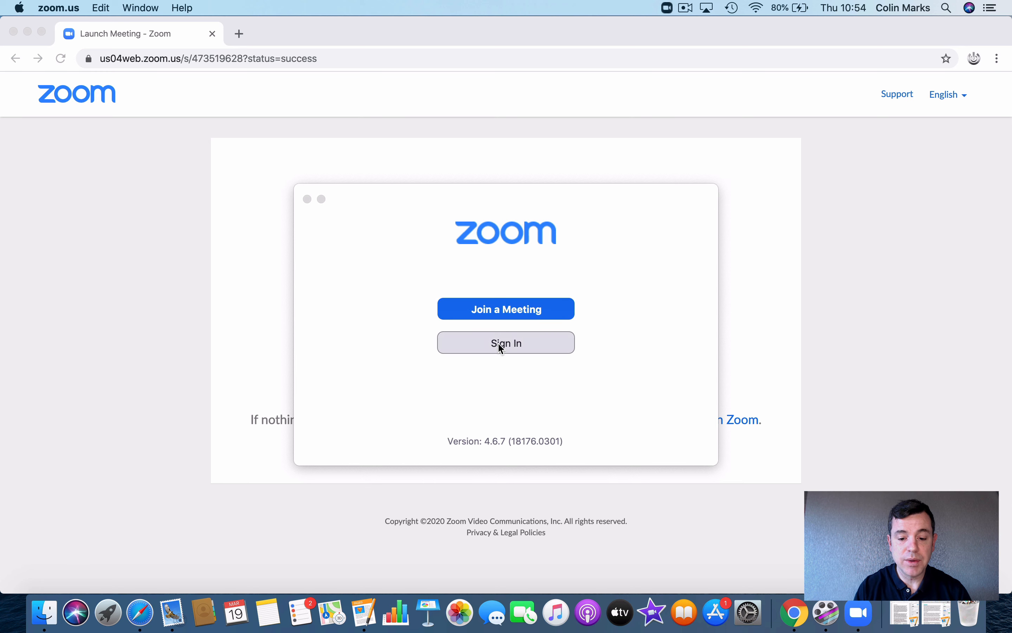
left_click(616, 324)
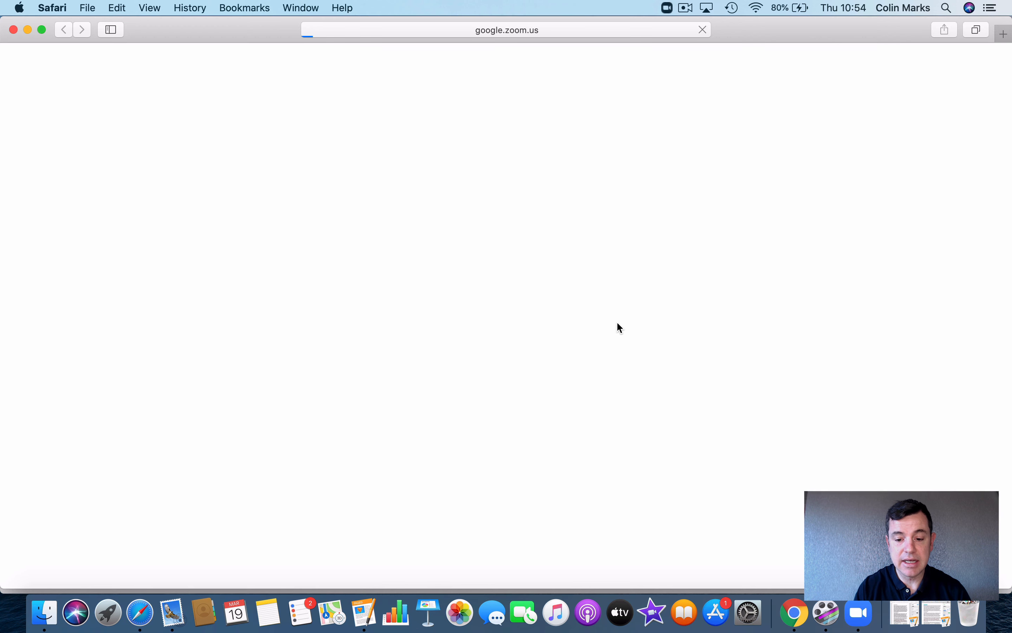
left_click(585, 321)
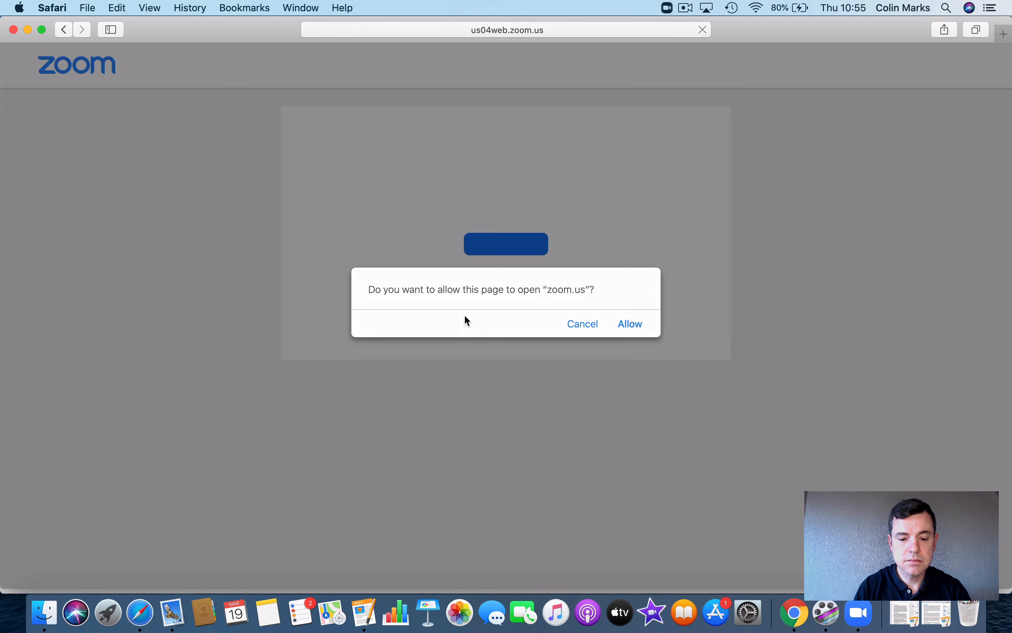
left_click(630, 324)
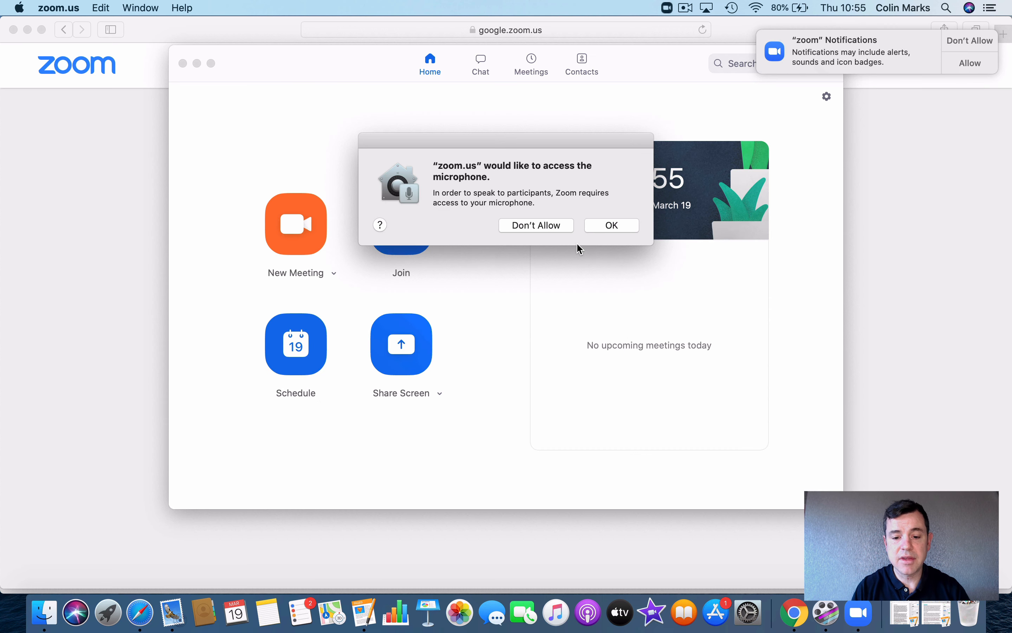
Step: Grant Zoom microphone and notification access, then close the Zoom and Safari windows
left_click(609, 230)
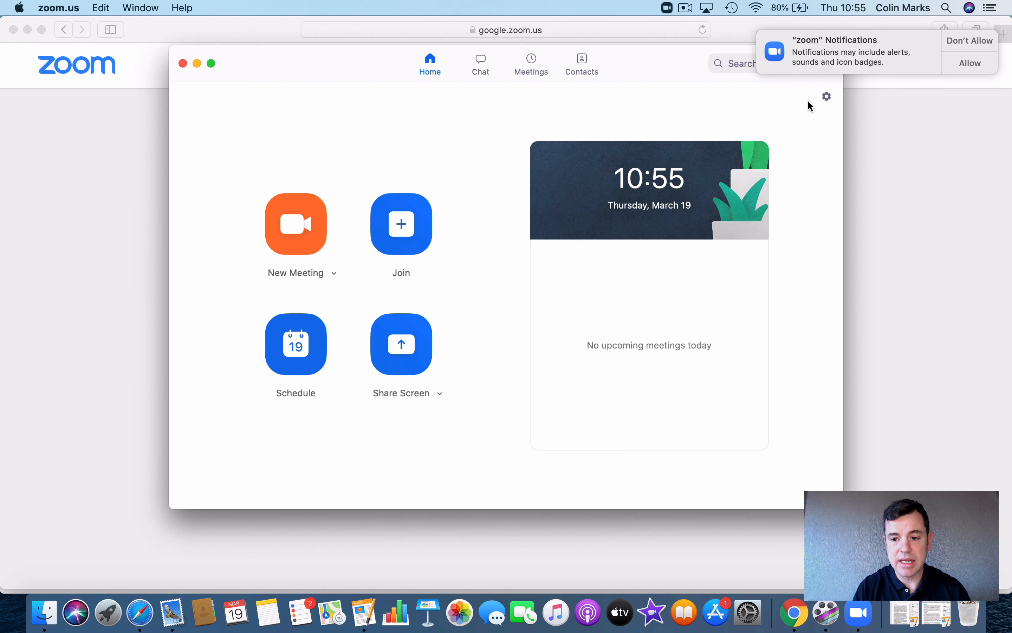
left_click(971, 63)
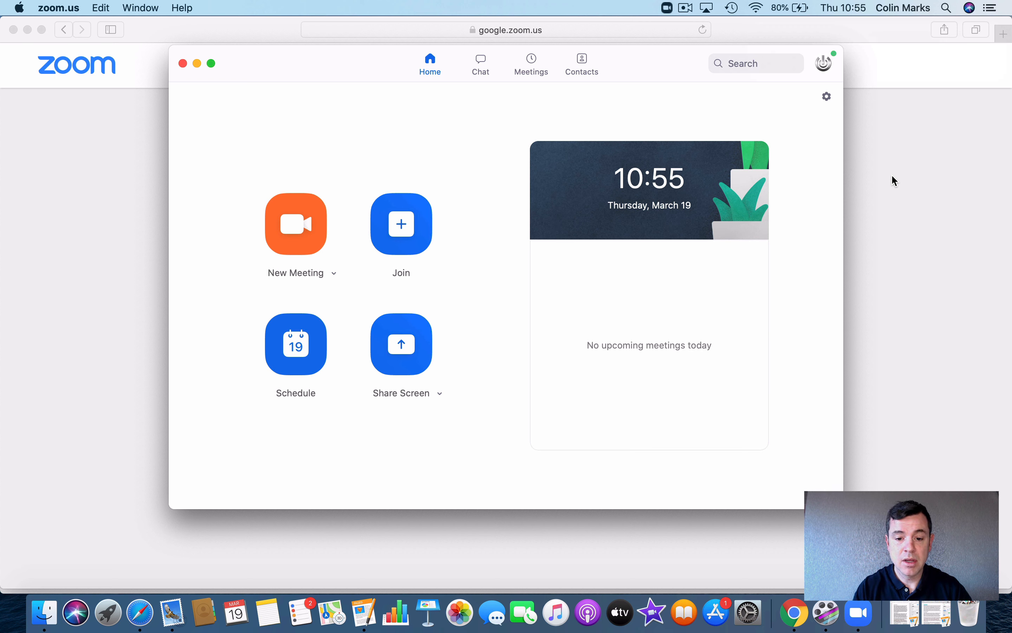
left_click(183, 63)
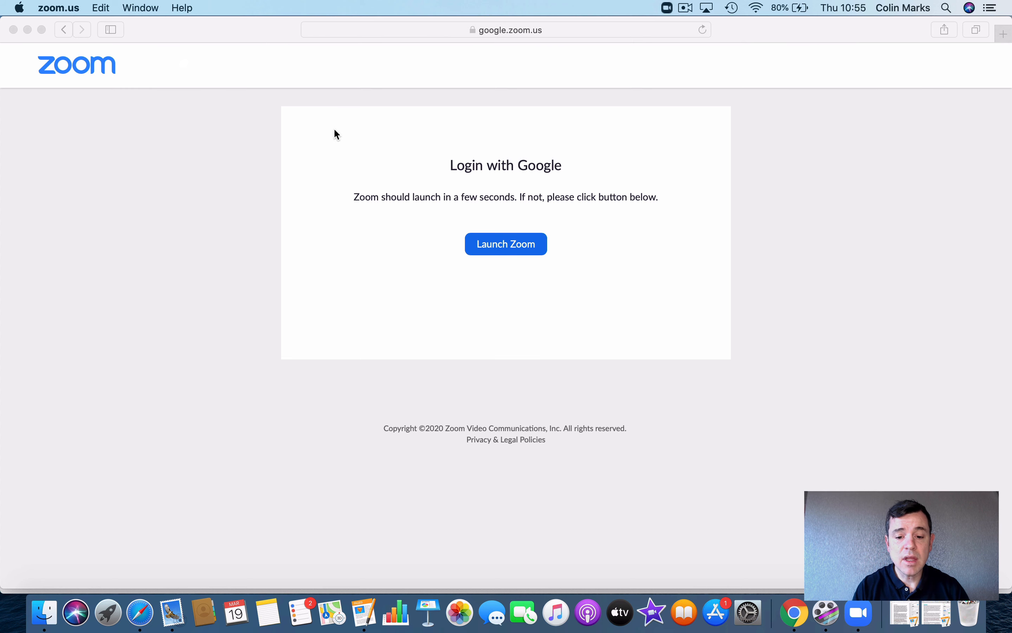
left_click(13, 30)
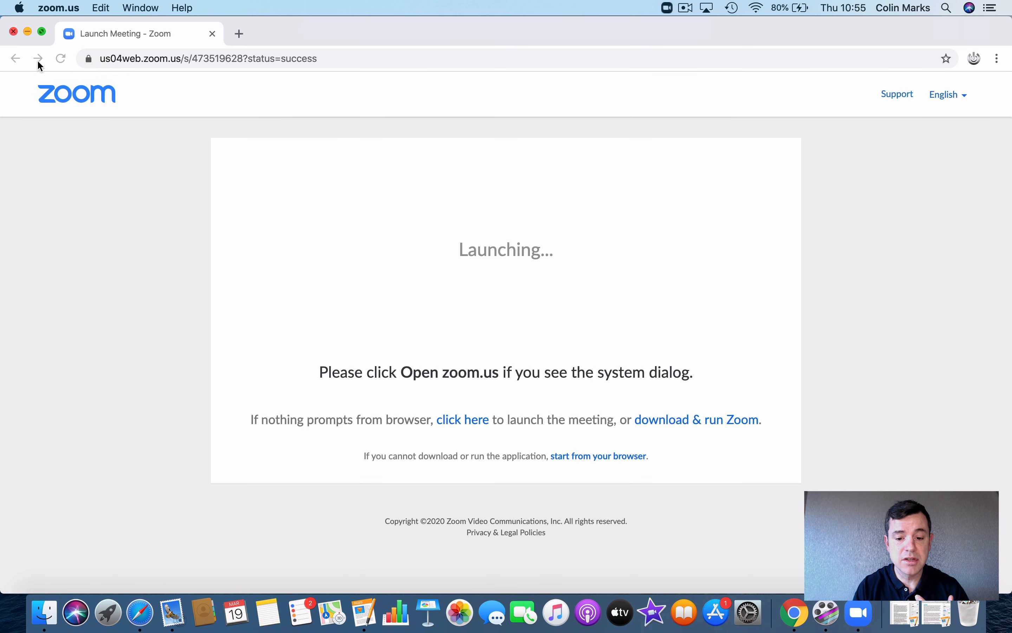
Step: From My Account > Meetings, start the English Class meeting in the Zoom app
left_click(86, 95)
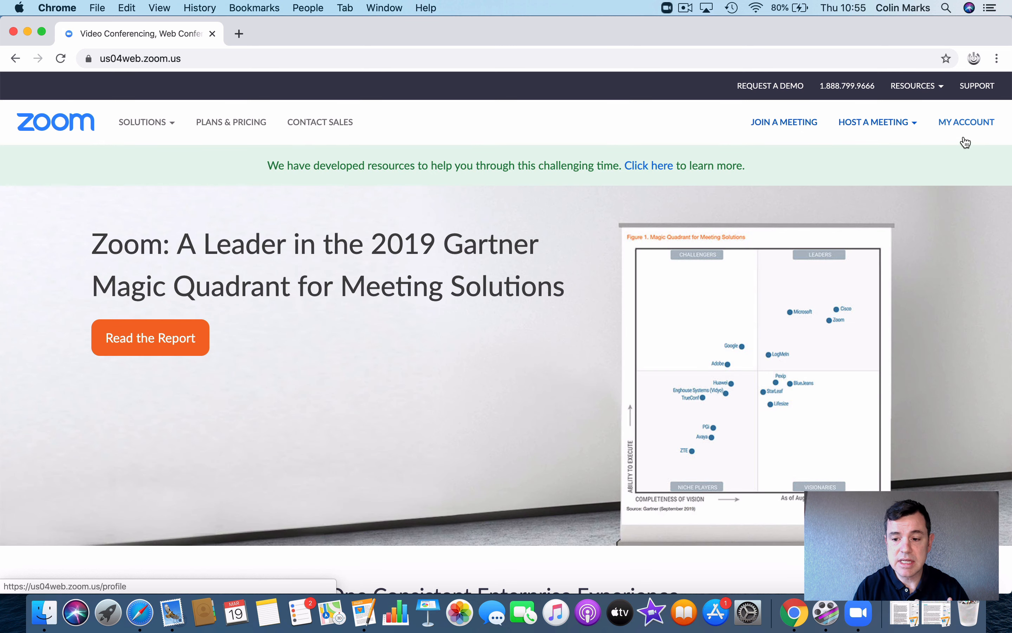
left_click(967, 142)
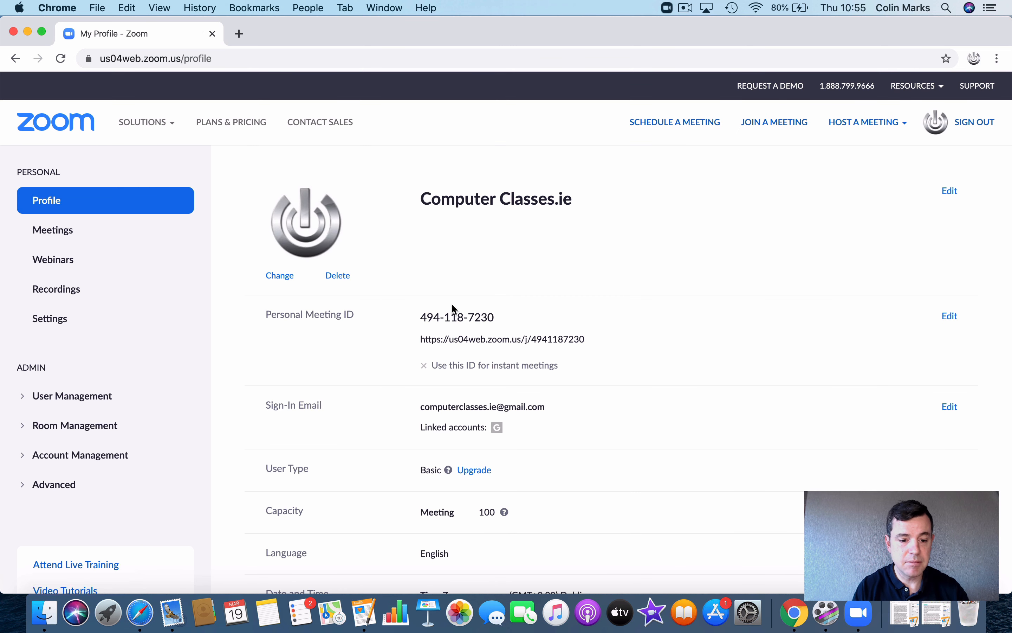
left_click(65, 235)
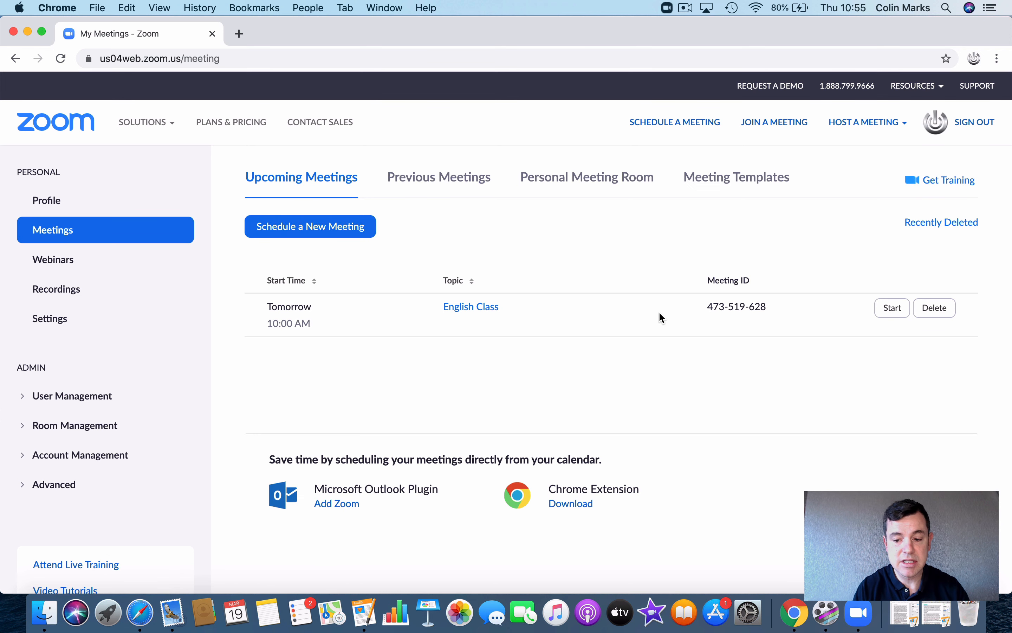
left_click(900, 310)
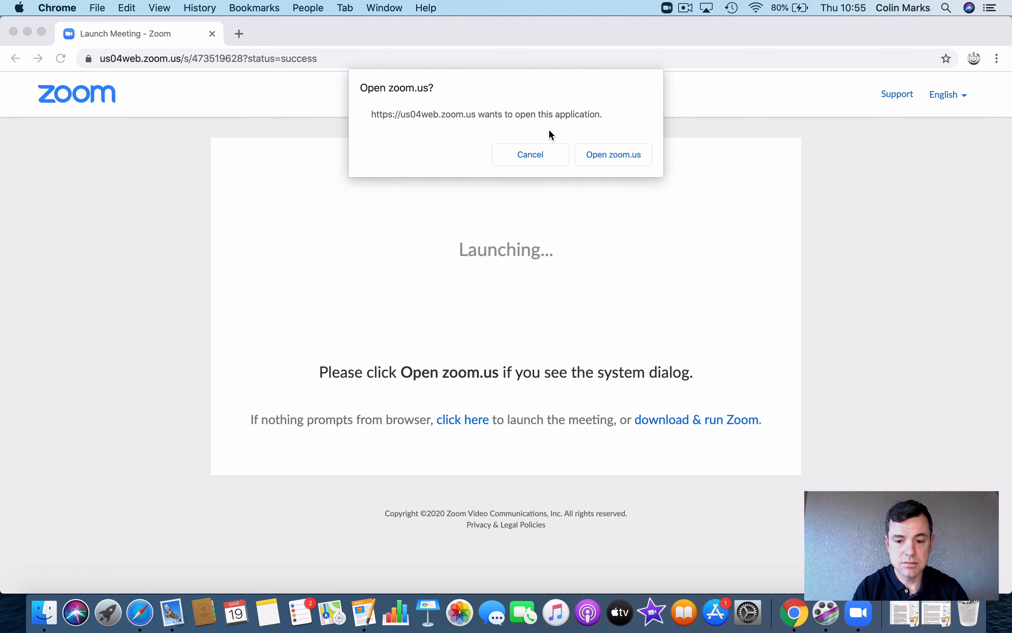
left_click(614, 157)
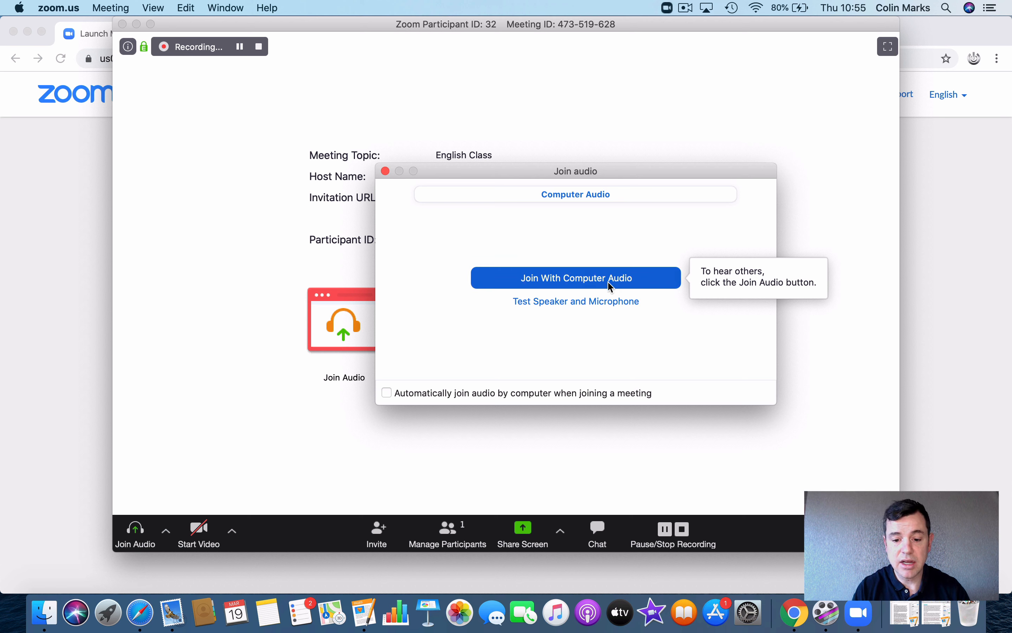
Step: Join with computer audio, turn on the camera, and show Video Settings for HD Pro Webcam C920 #2
left_click(594, 285)
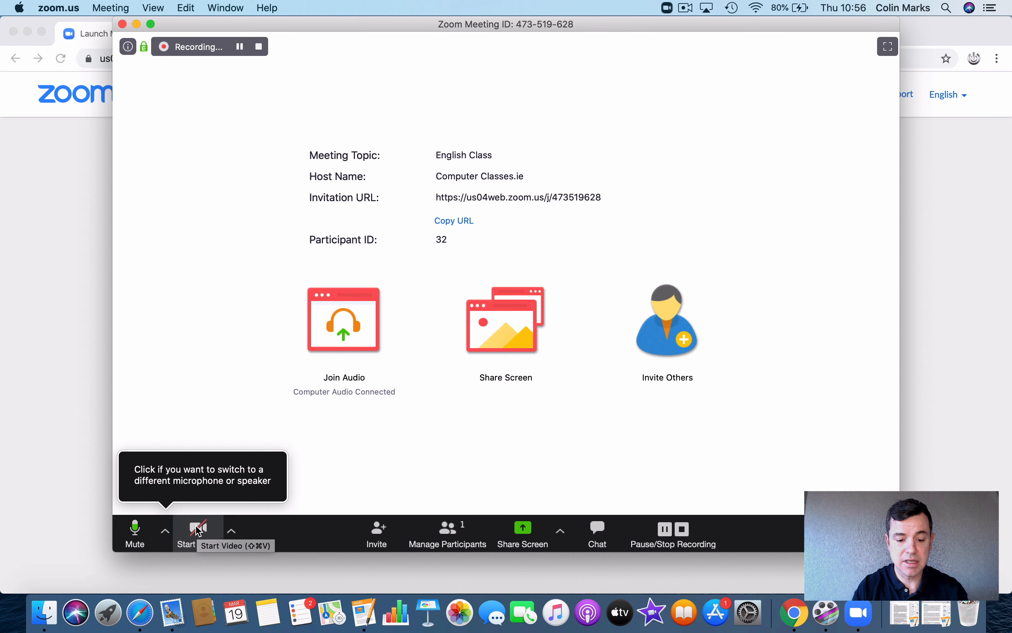
left_click(220, 532)
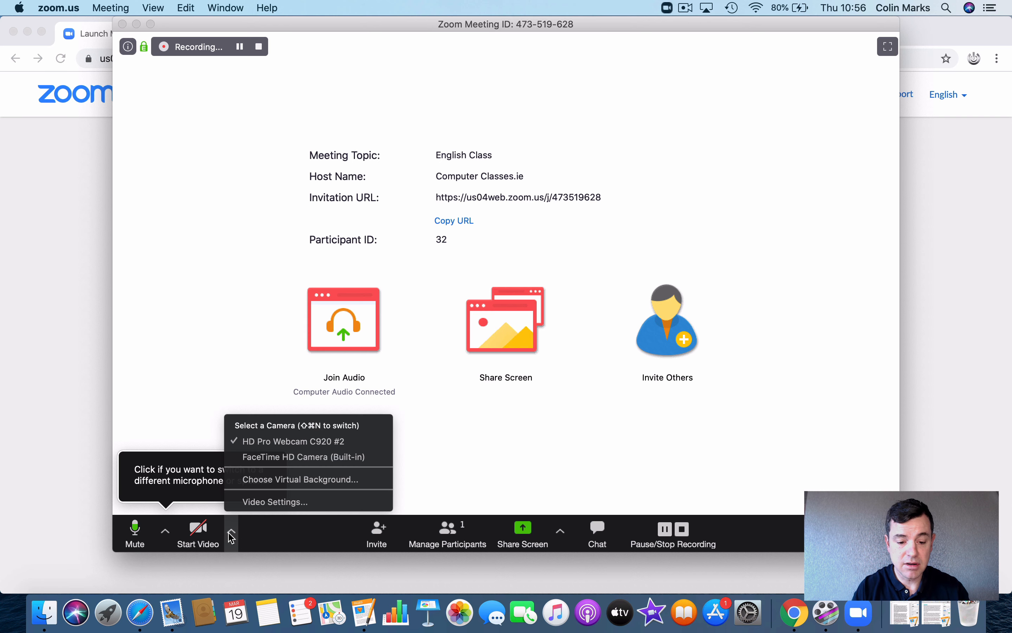
left_click(198, 530)
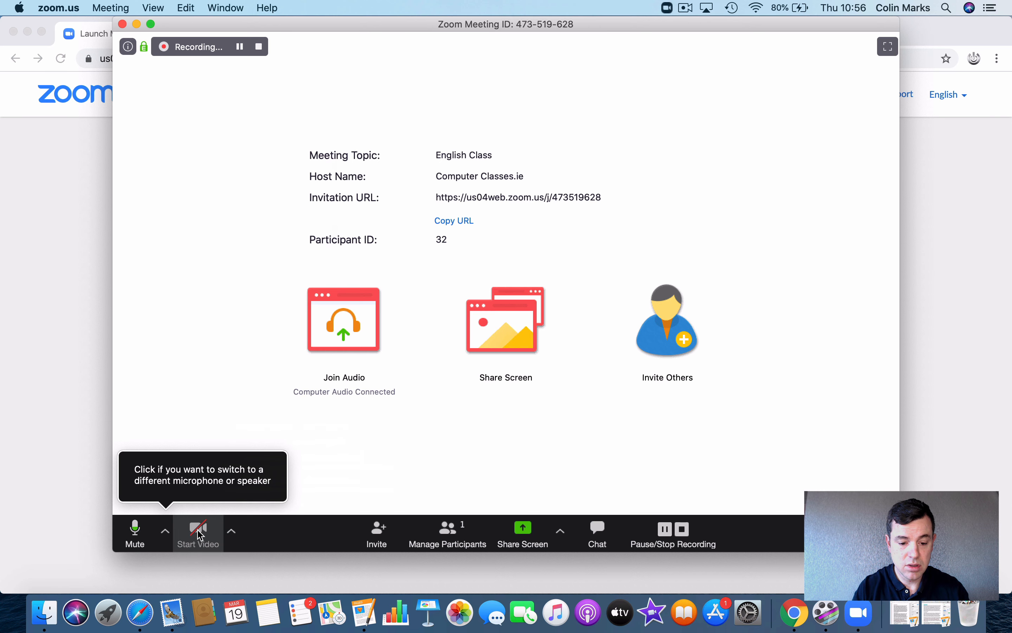
left_click(612, 224)
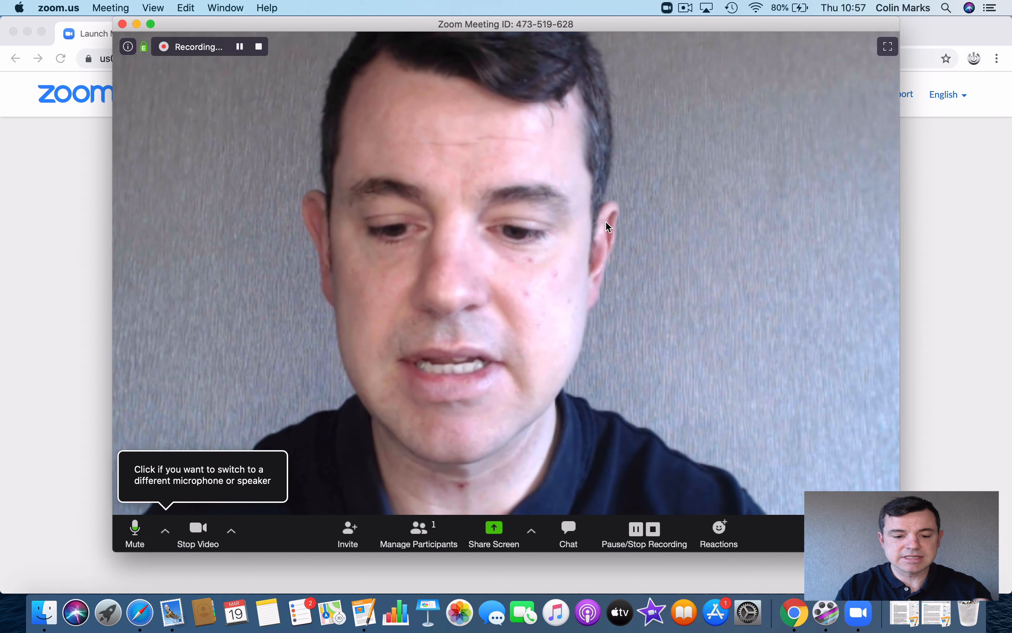
left_click(232, 531)
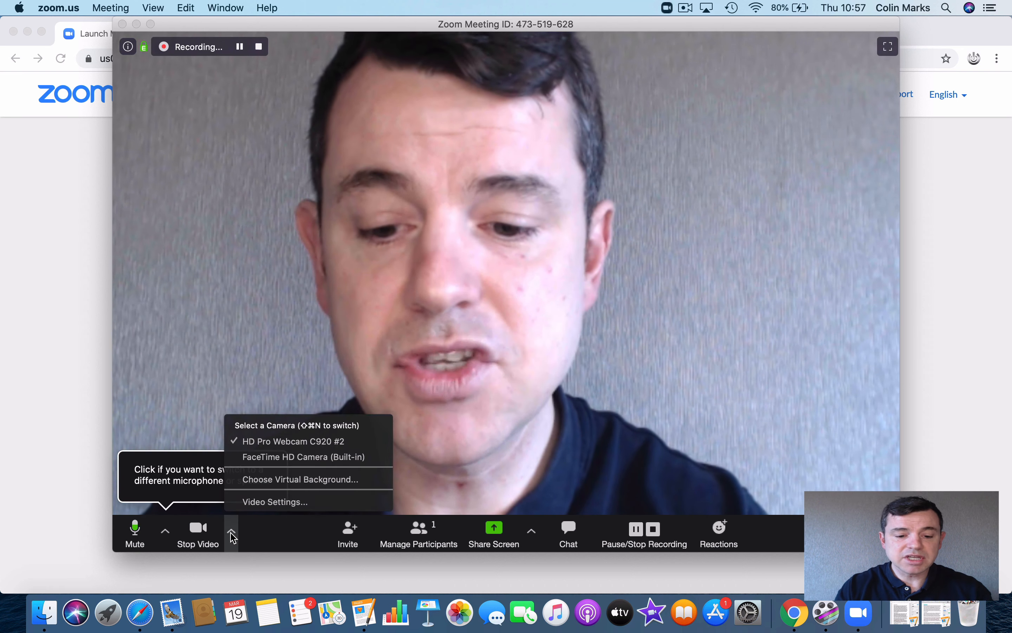
left_click(293, 501)
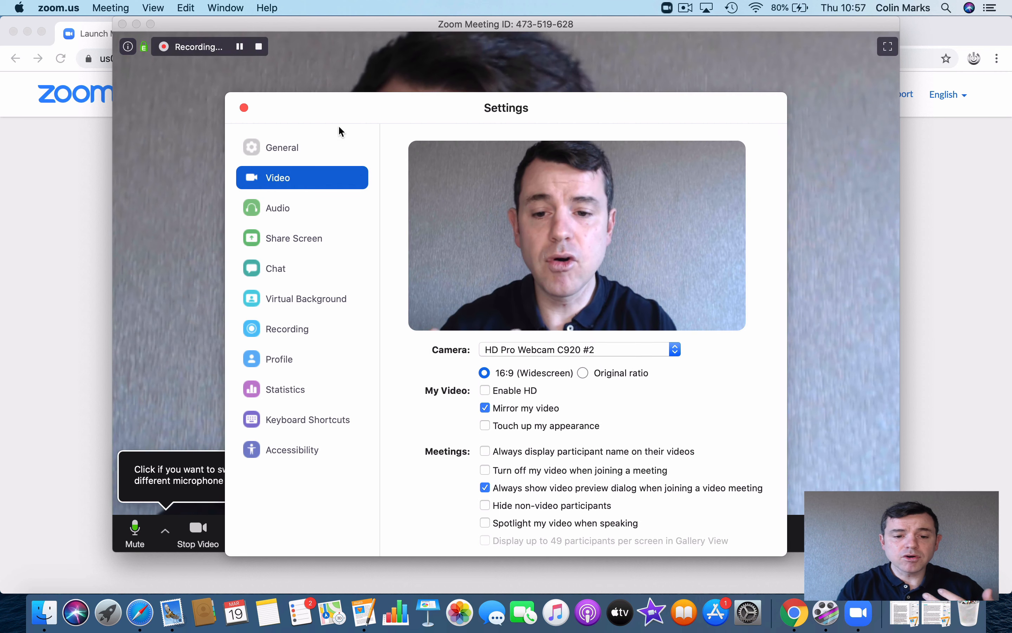
Step: Stop the camera video and reopen Video Settings
left_click(244, 108)
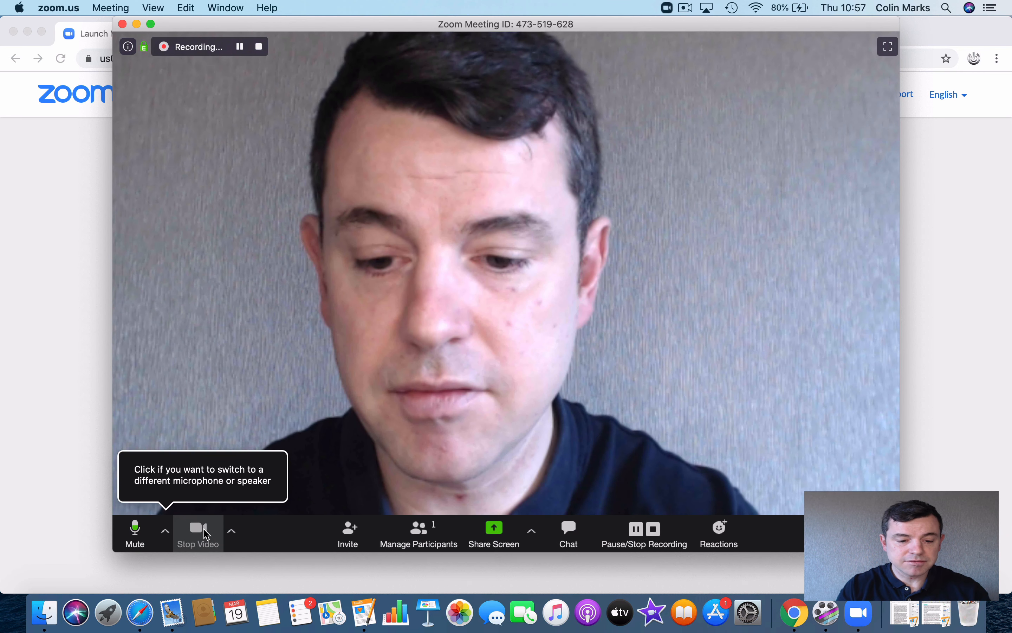
left_click(205, 532)
left_click(232, 531)
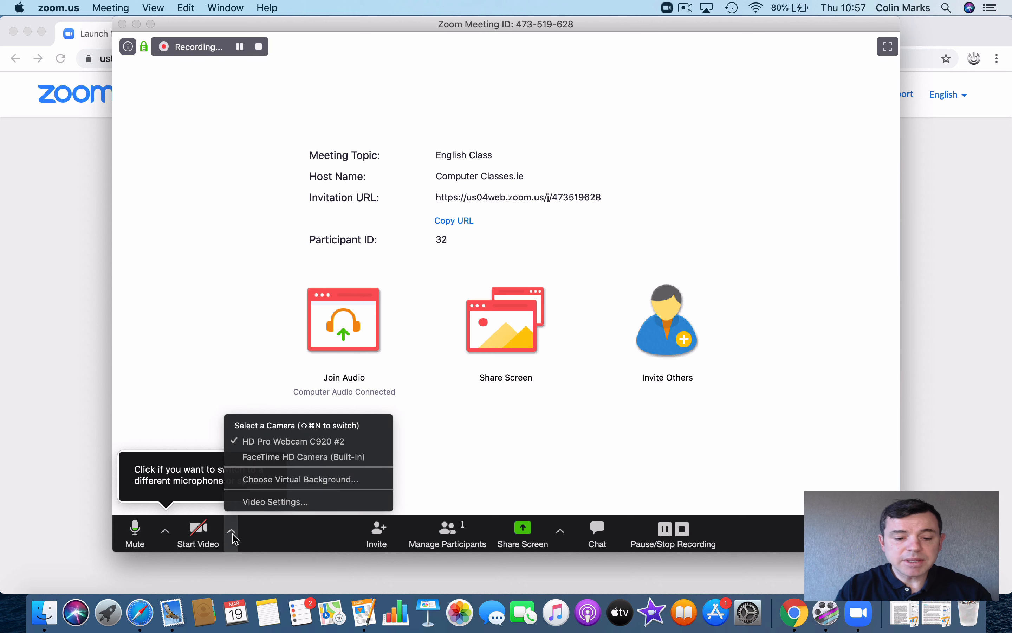
left_click(276, 502)
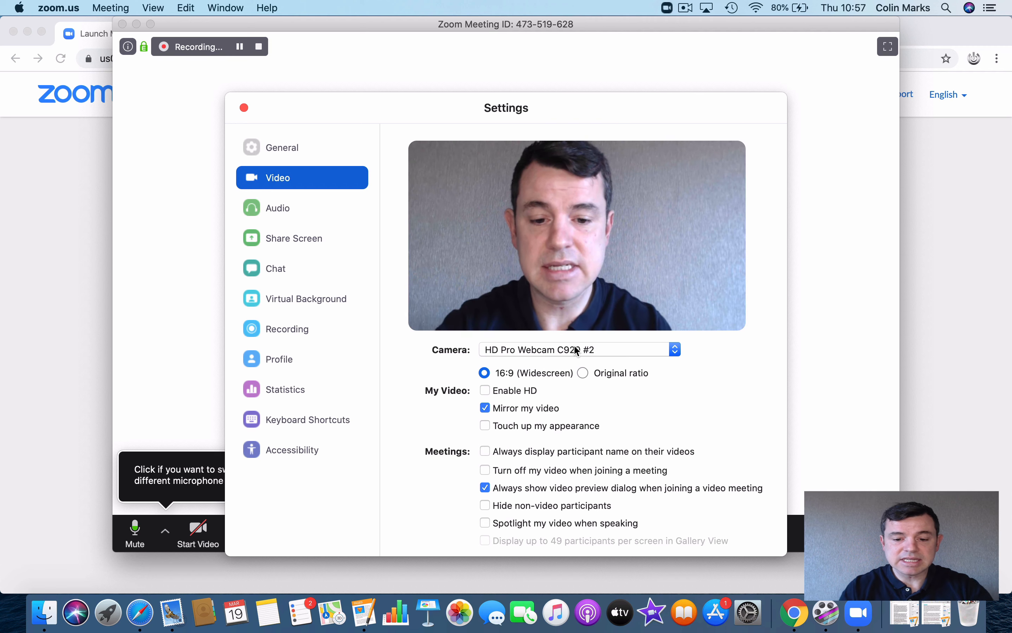
Step: Switch the camera to FaceTime HD, back to HD Pro Webcam C920 #2, and close Settings
left_click(594, 349)
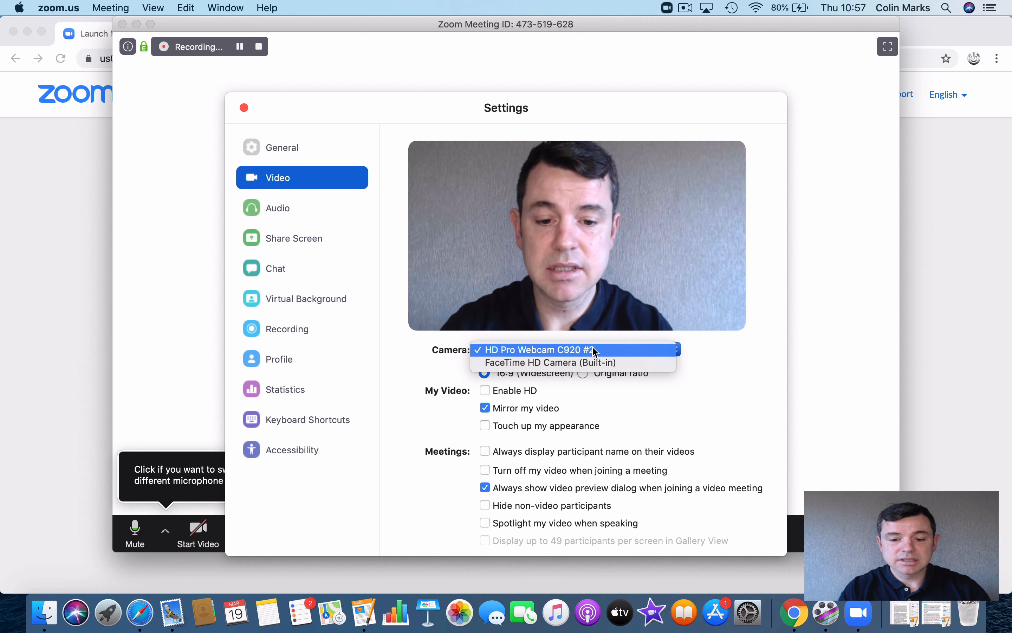
left_click(574, 362)
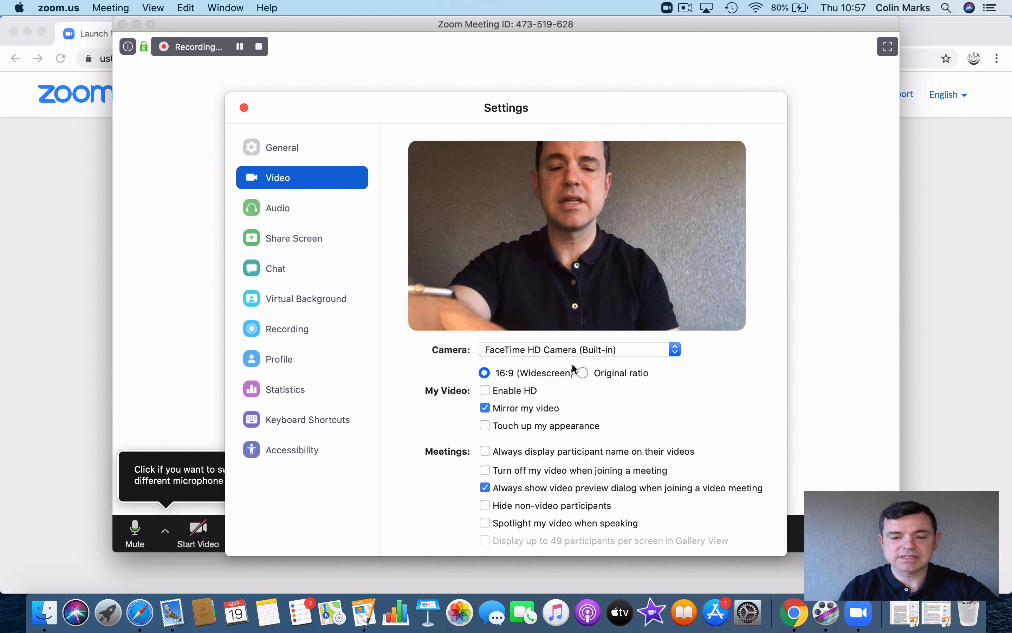
left_click(588, 349)
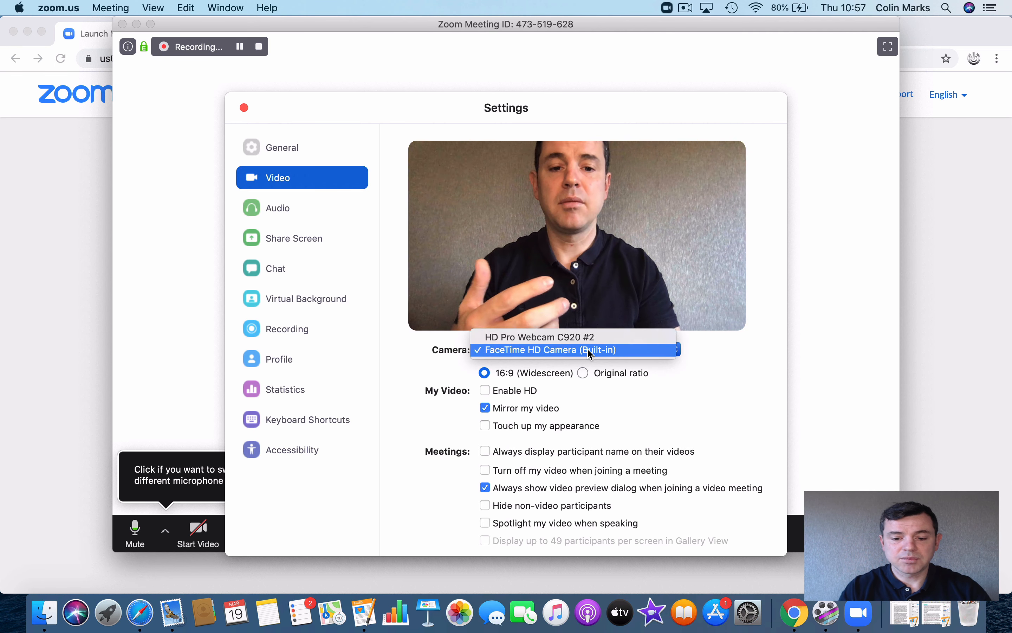
left_click(573, 339)
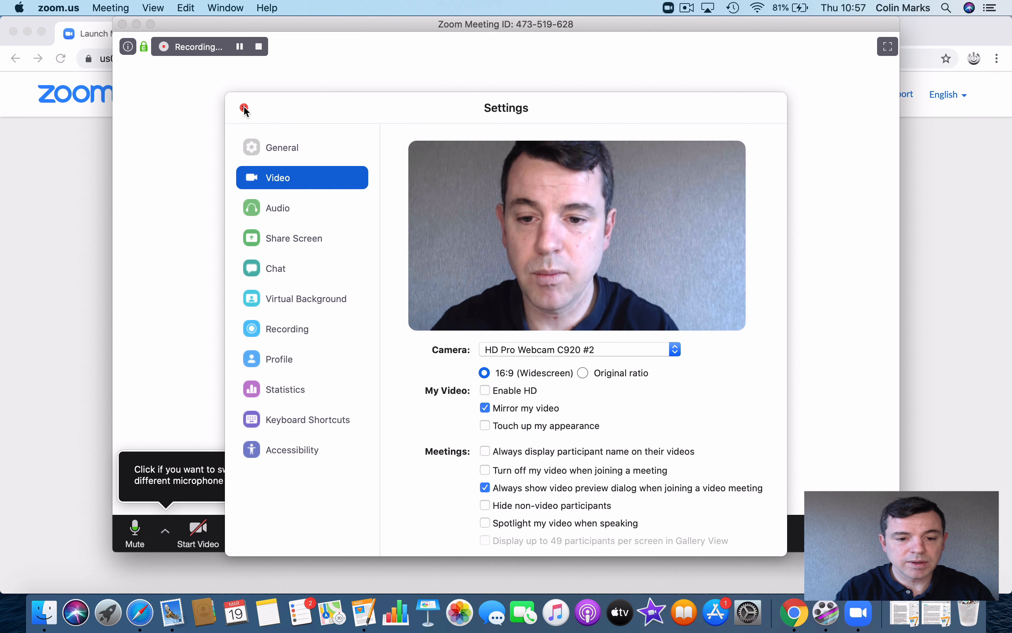
left_click(243, 107)
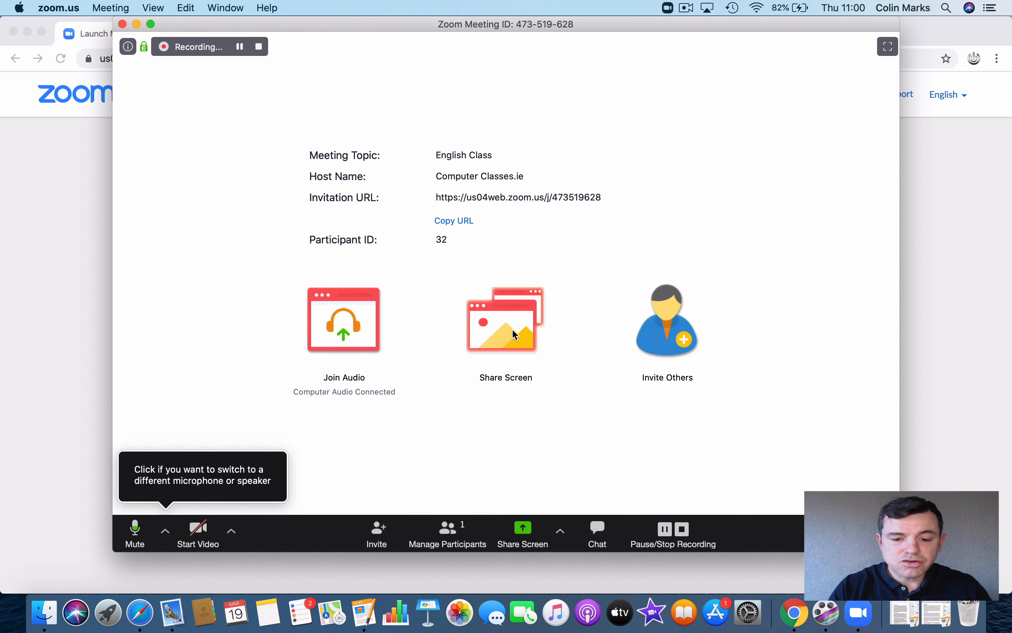
Step: Bring up the screen-share picker, then close it without sharing to return to the English Class meeting
left_click(513, 331)
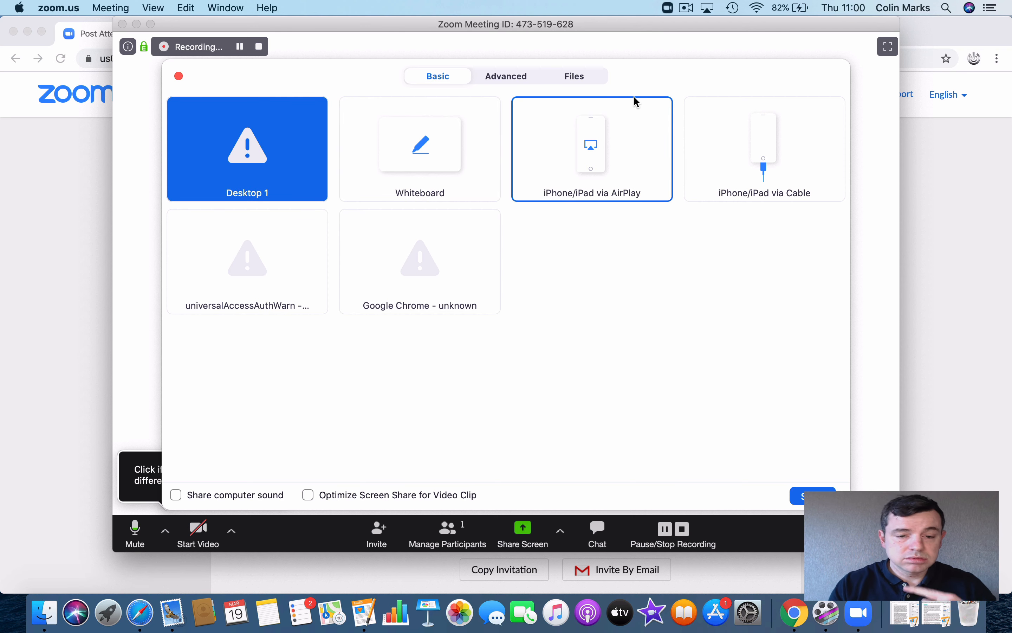
left_click_drag(612, 31, 617, 69)
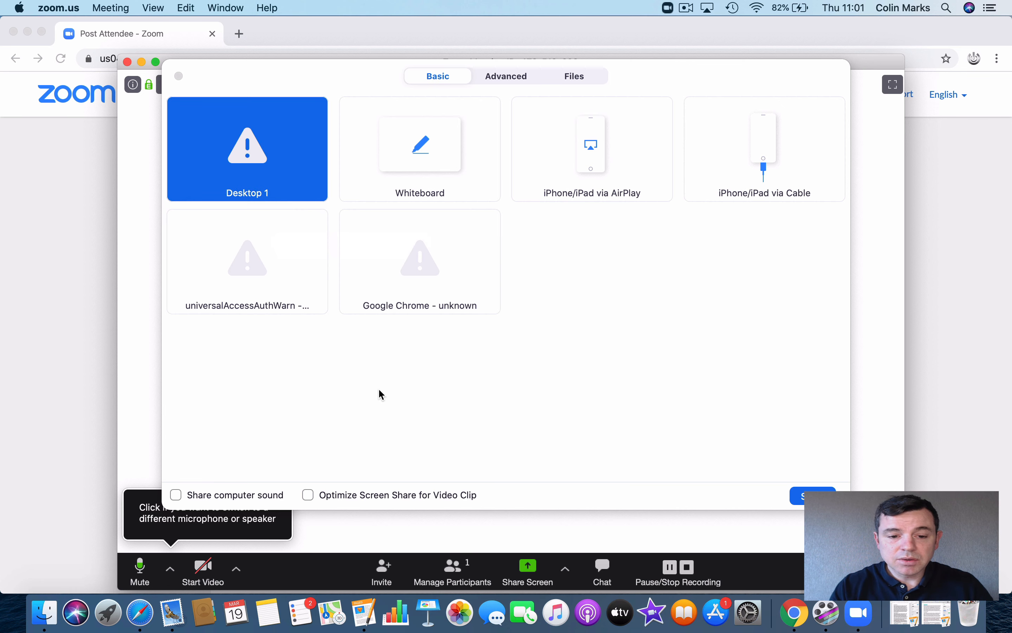
left_click(179, 76)
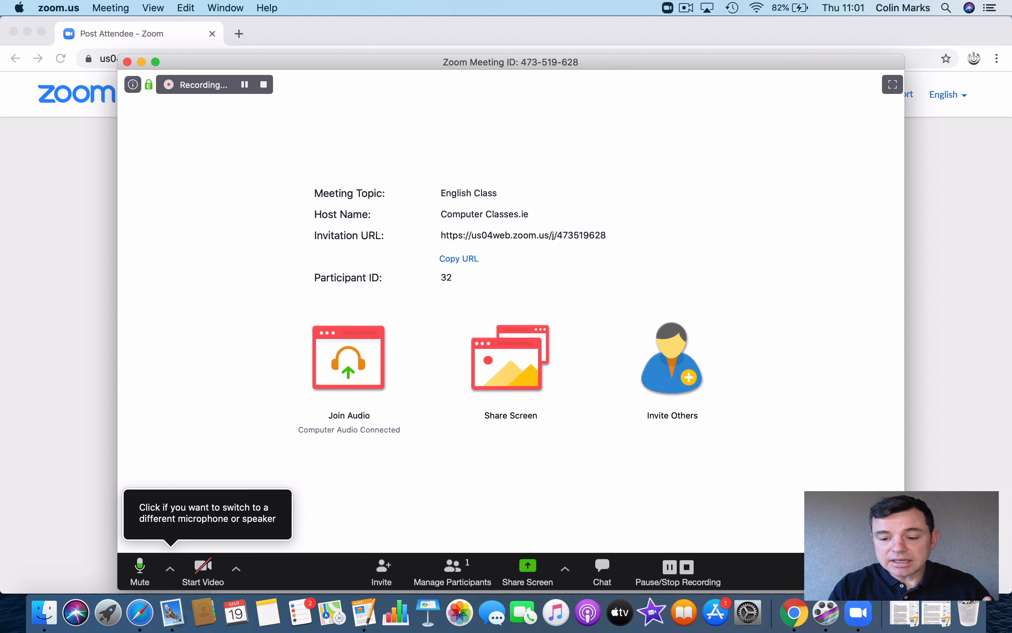
Step: End the English Class meeting for all and allow Documents access so zoom_0.mp4 is saved
left_click(874, 572)
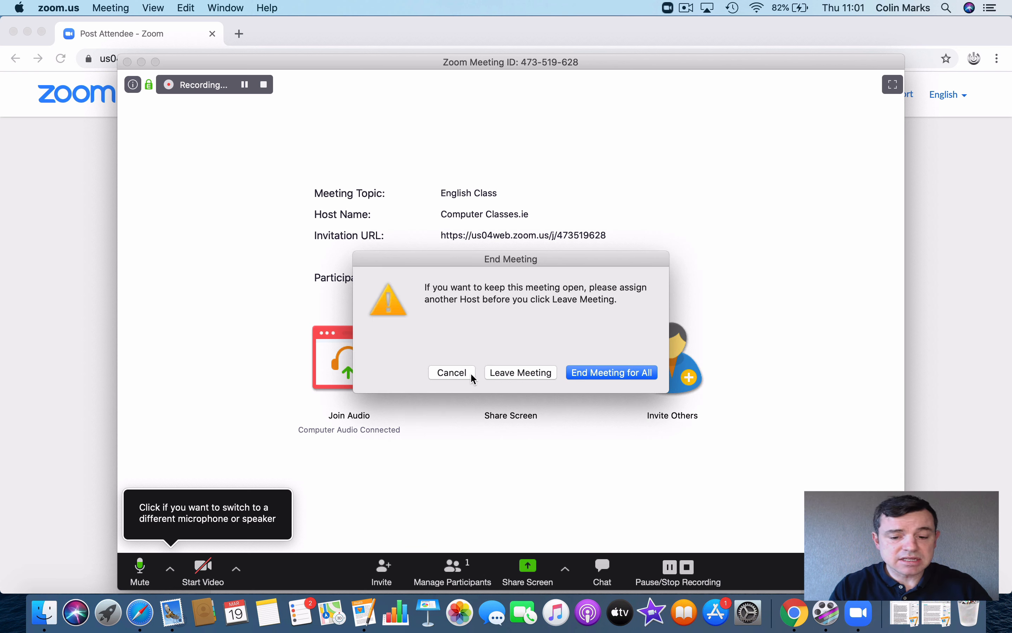
left_click(599, 373)
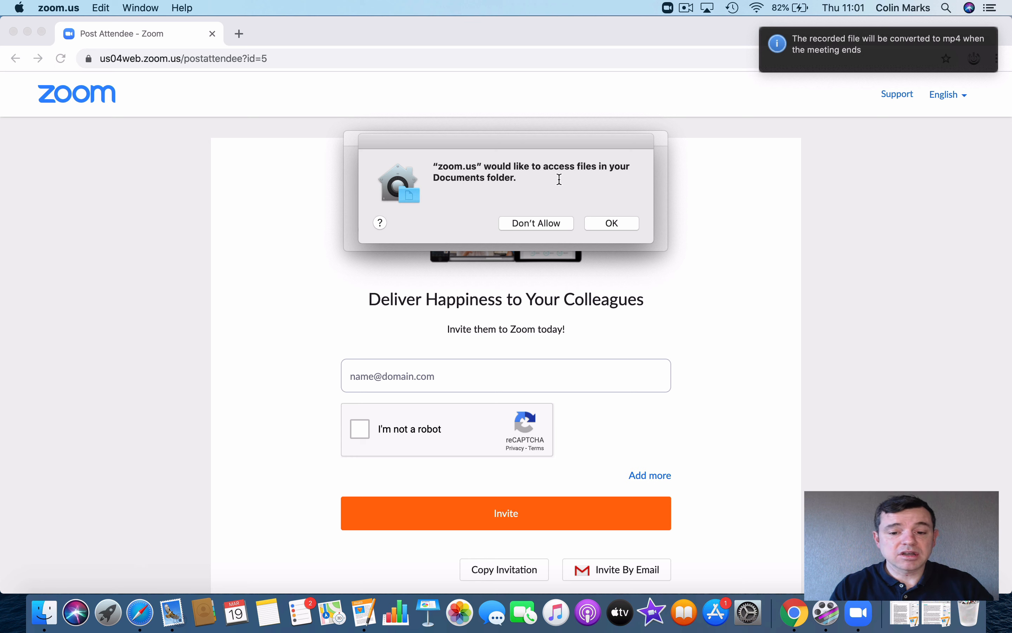
left_click(604, 223)
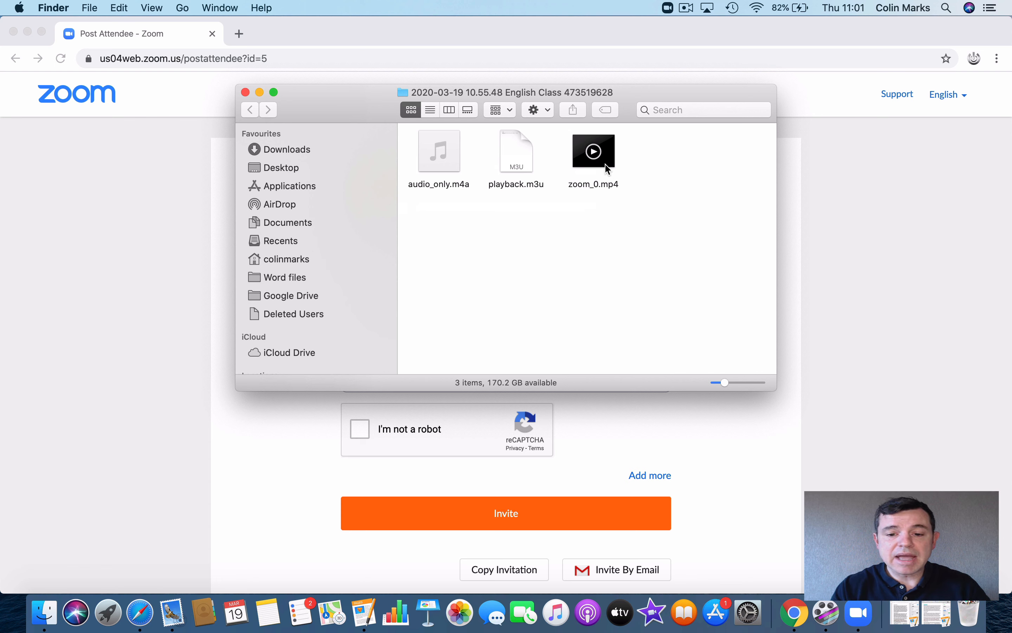
double_click(582, 166)
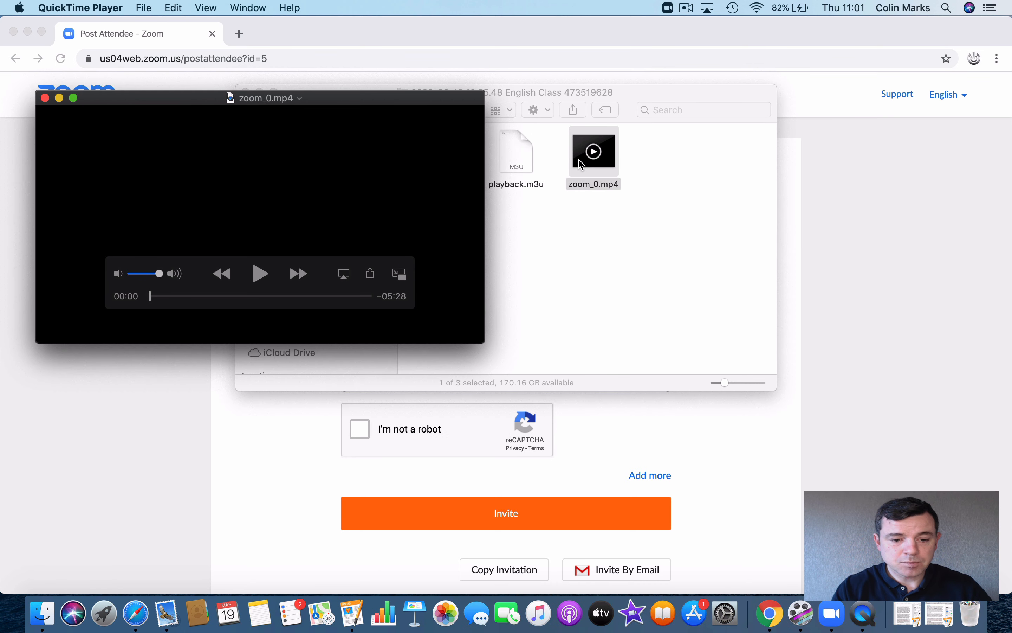
left_click(260, 274)
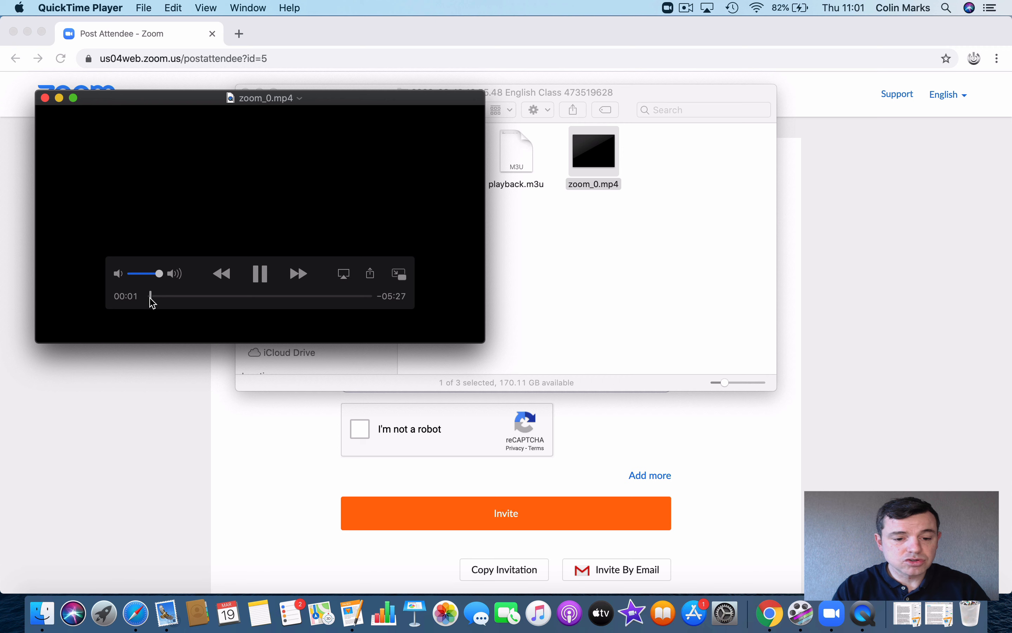
left_click_drag(151, 296, 161, 296)
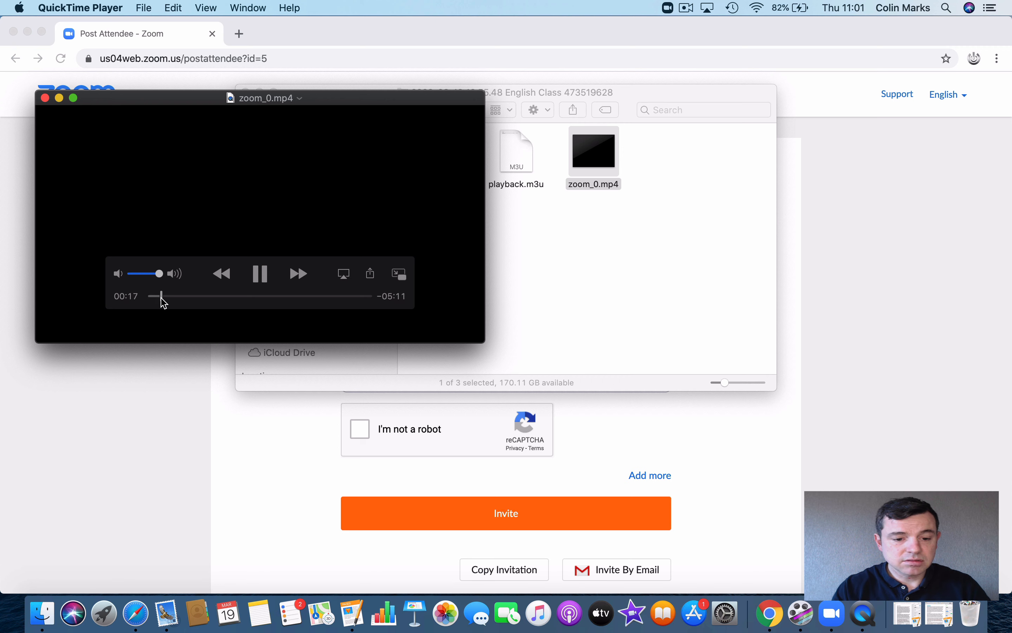
left_click(259, 274)
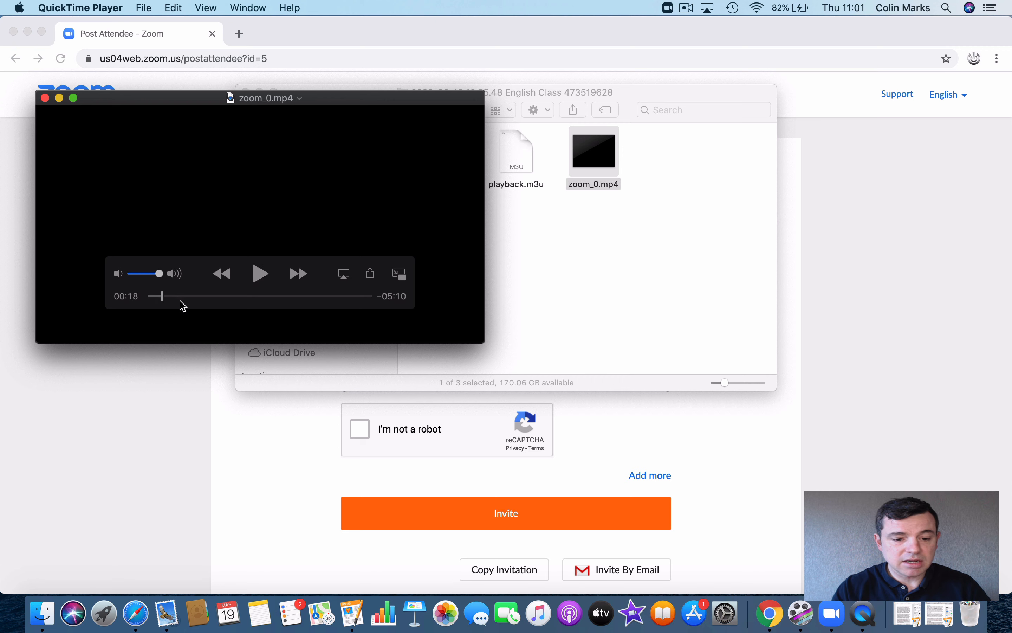
left_click_drag(163, 296, 364, 297)
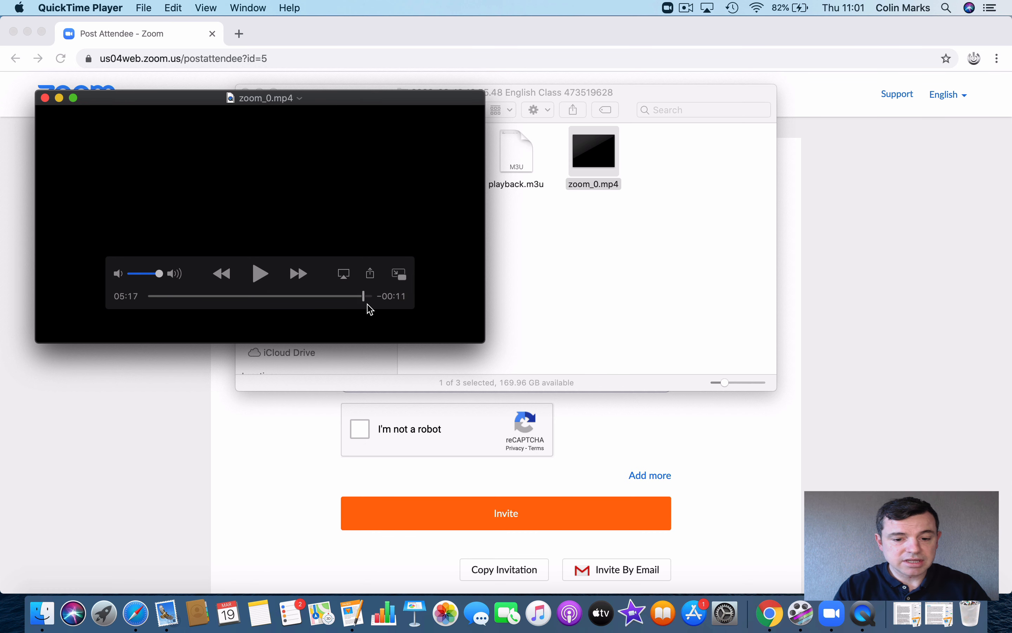
left_click(46, 98)
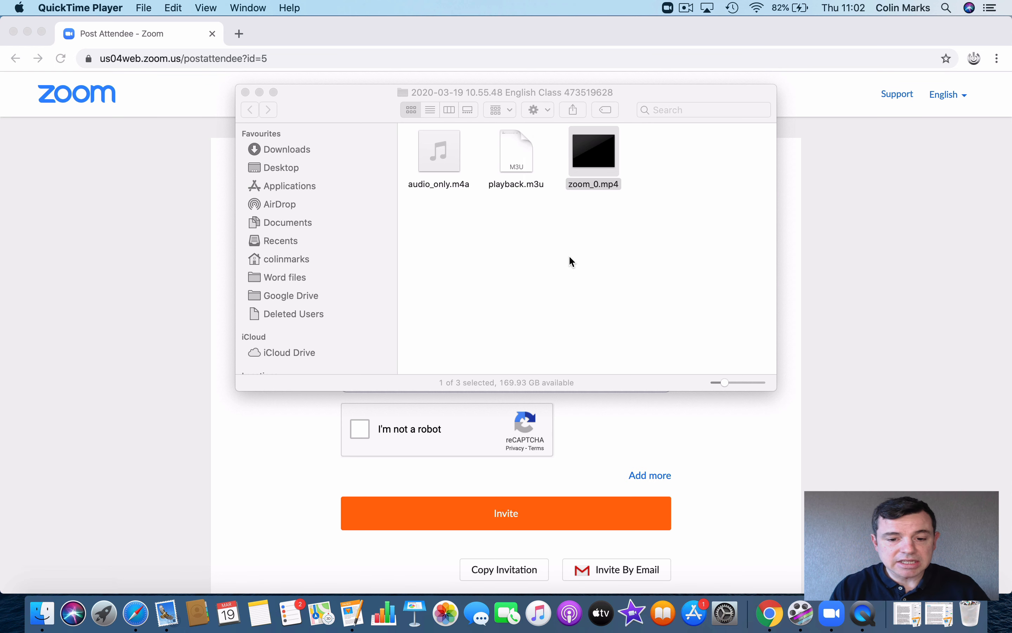
Step: Select zoom_0.mp4 in the recording folder, then close the Finder window
mouse_move(445, 165)
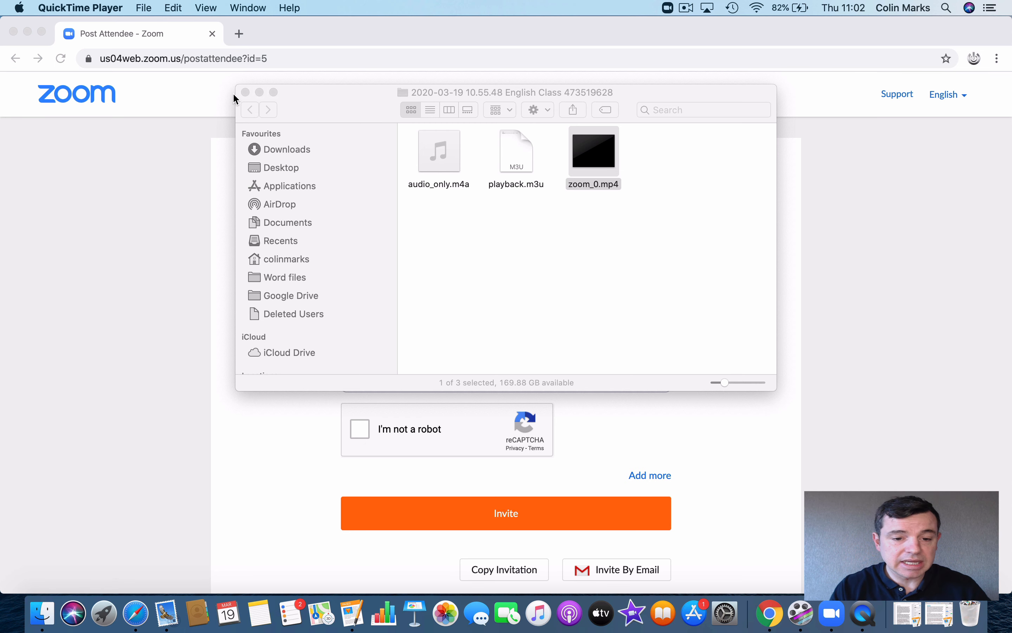
mouse_move(579, 160)
left_click_drag(579, 160, 570, 156)
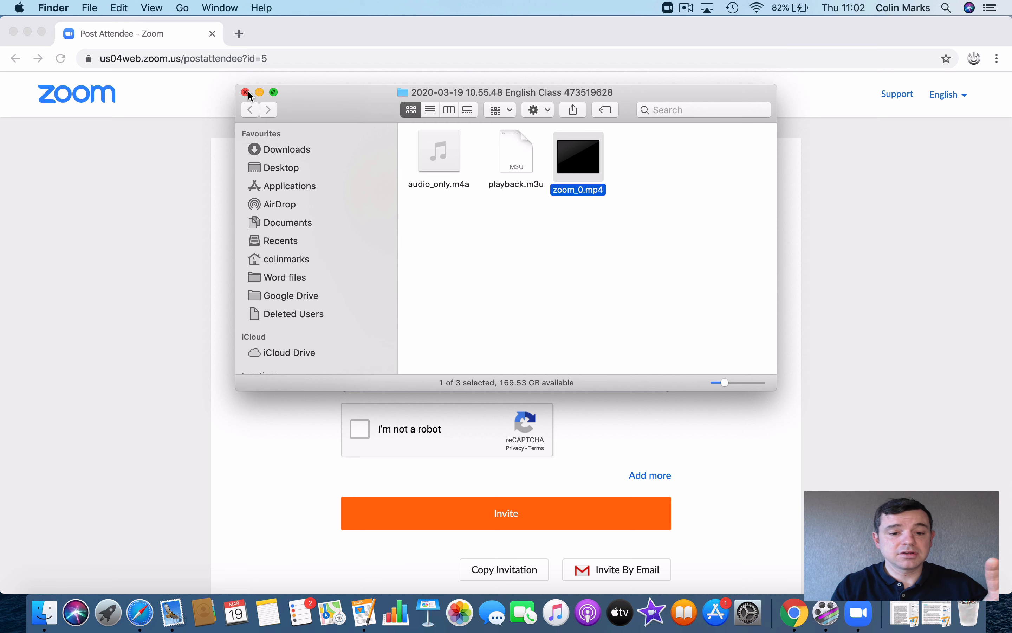
left_click(246, 92)
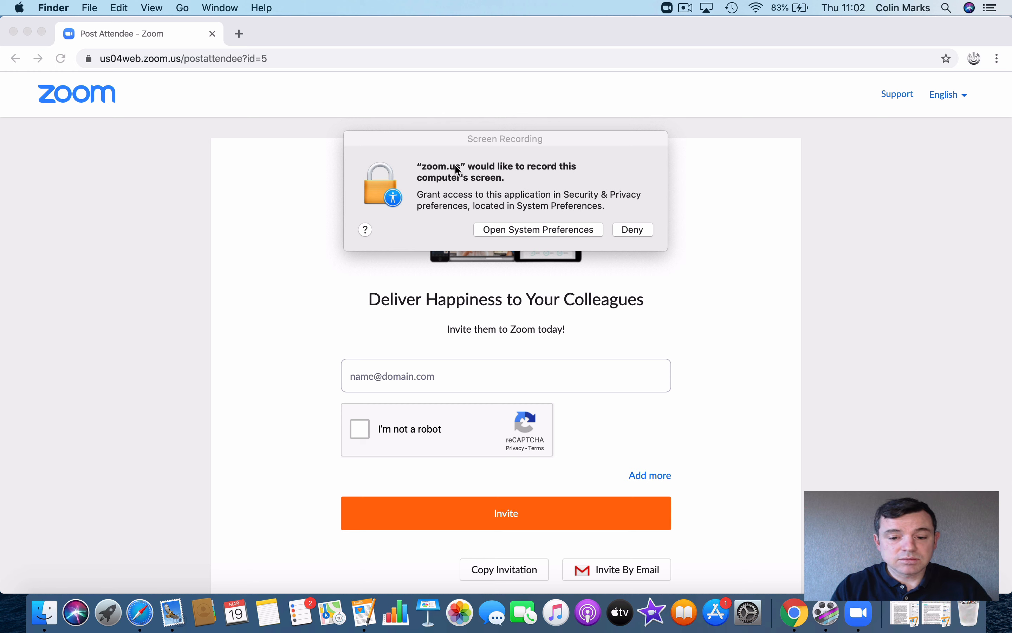
Step: Dismiss the zoom.us screen-recording request and return to the Zoom home page
left_click(733, 235)
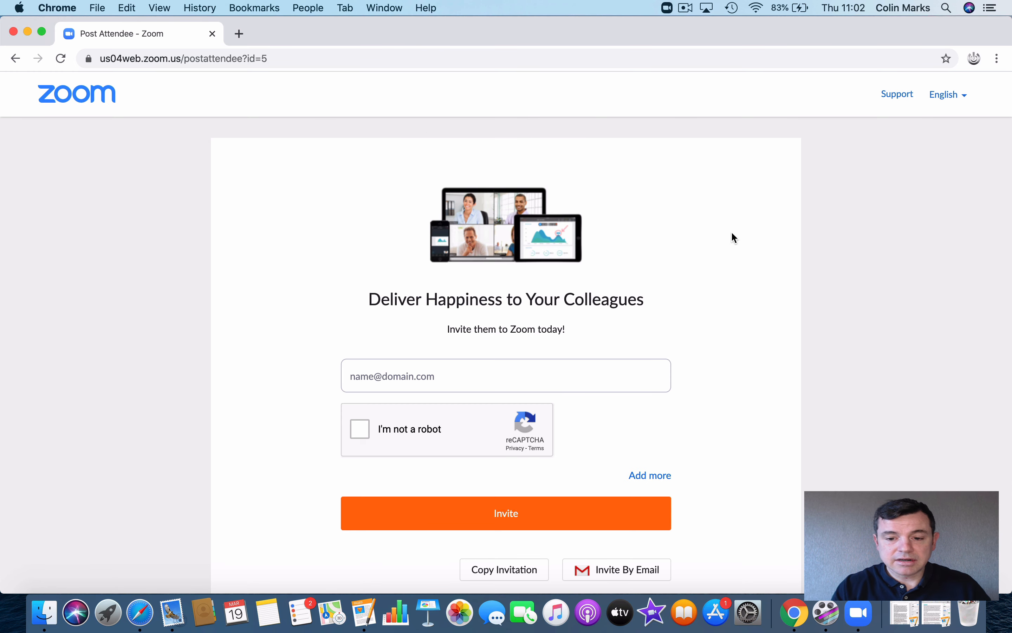
scroll(706, 419, "down", 5)
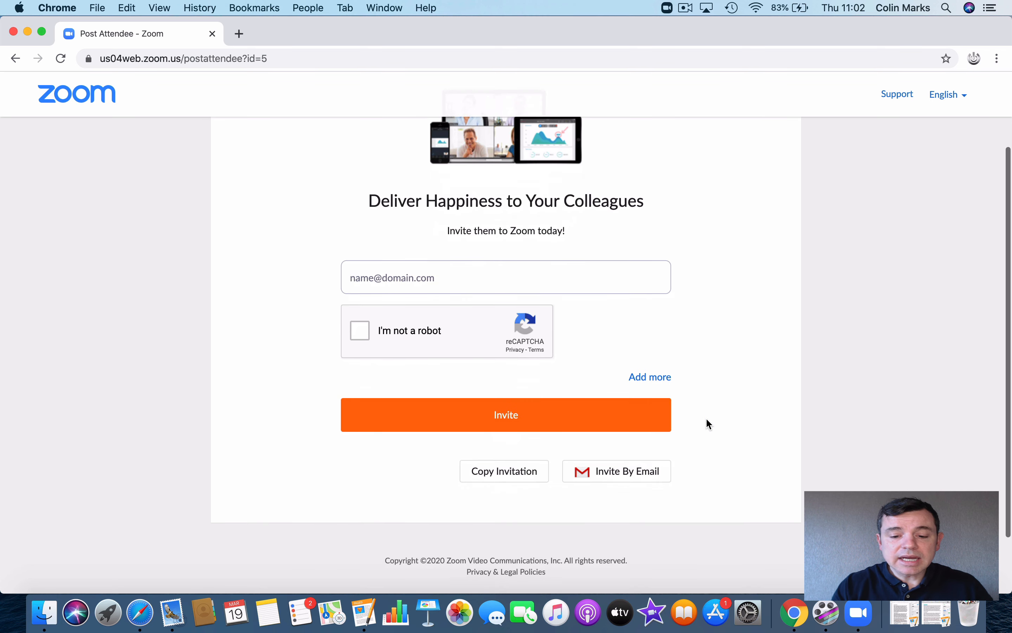
scroll(707, 423, "up", 5)
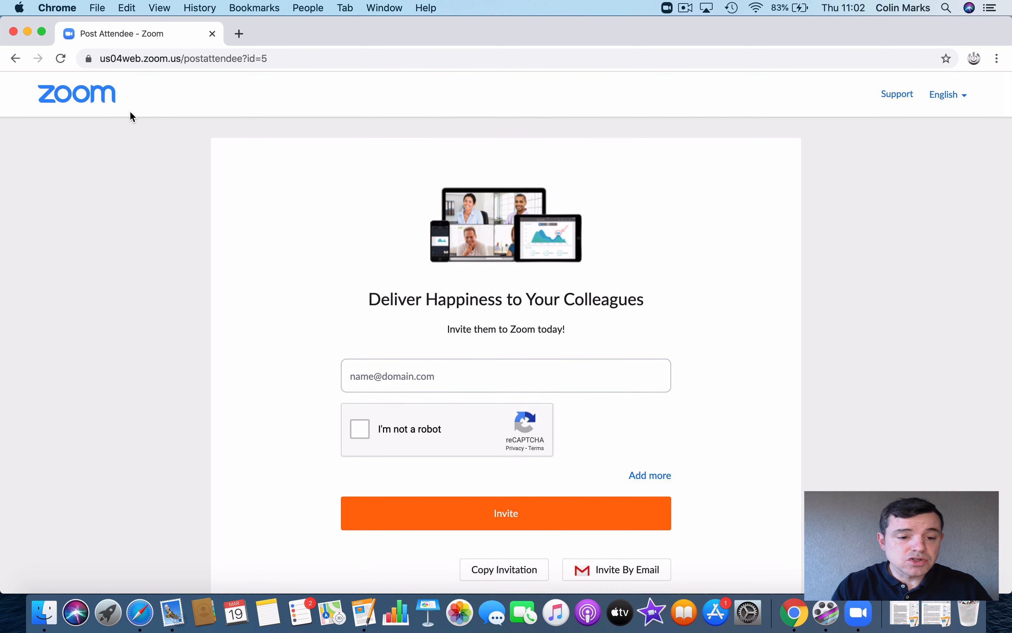
left_click(79, 105)
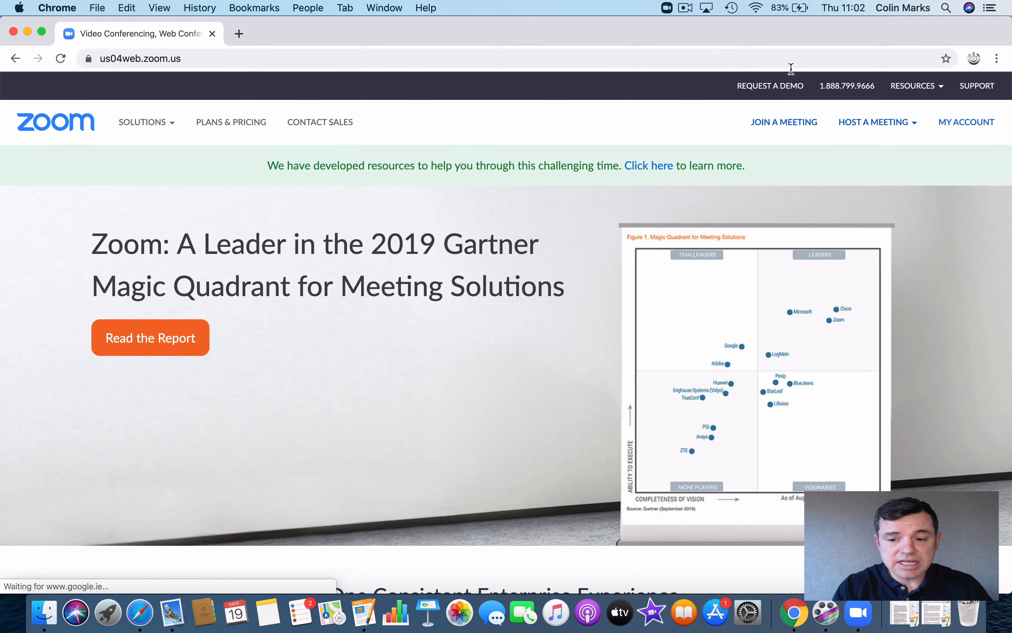
Step: Go to My Account > Meetings > Upcoming Meetings and show the Host a Meeting choices
left_click(962, 122)
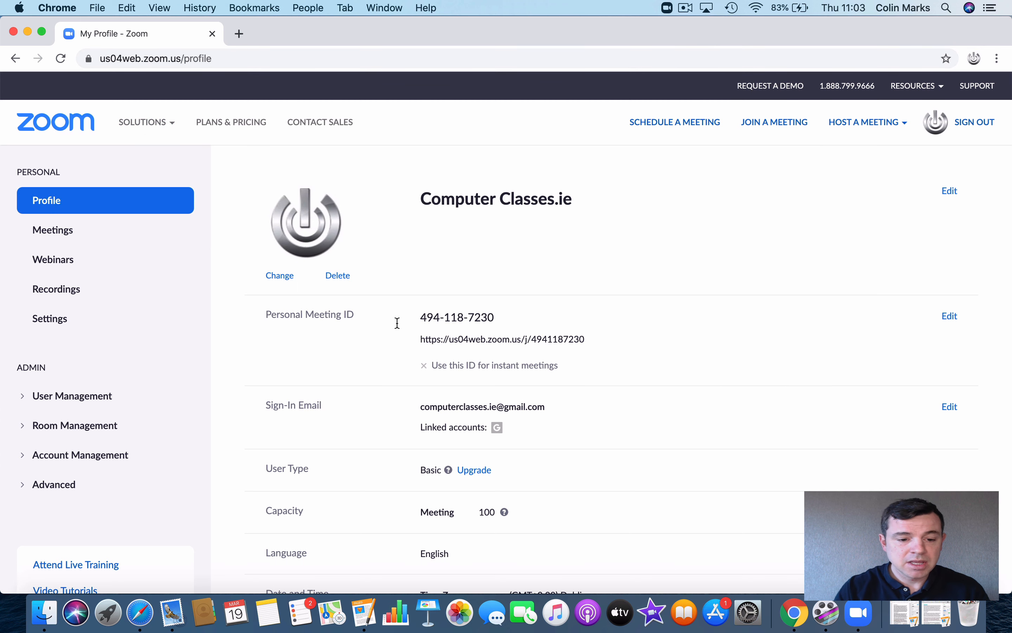
left_click(55, 231)
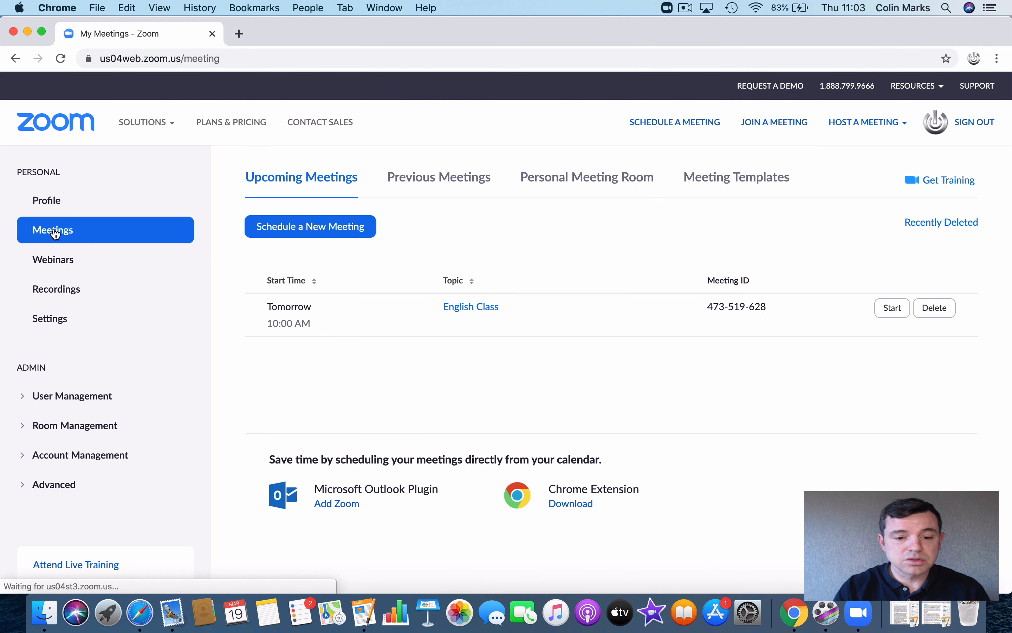
left_click(312, 191)
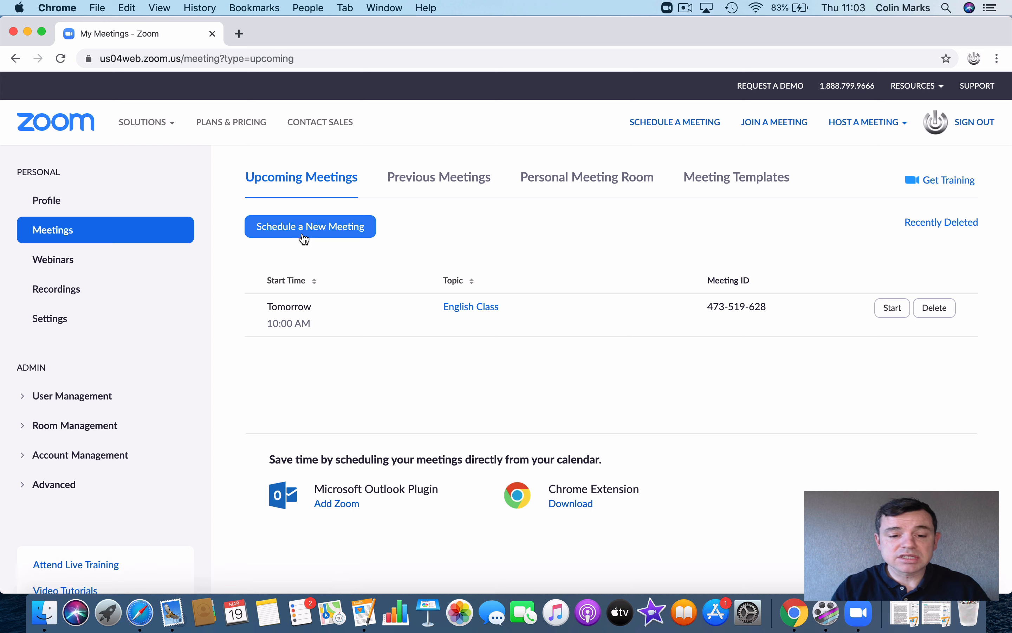
left_click(870, 126)
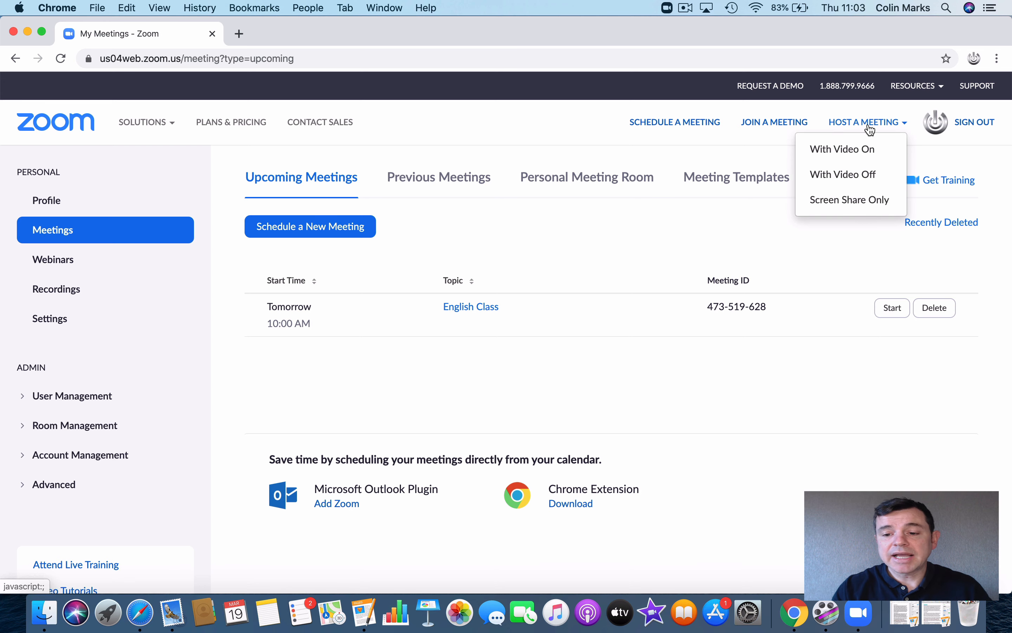
Step: Start an instant video-off meeting in the Zoom app with computer audio, showing the screen-share choices
left_click(850, 180)
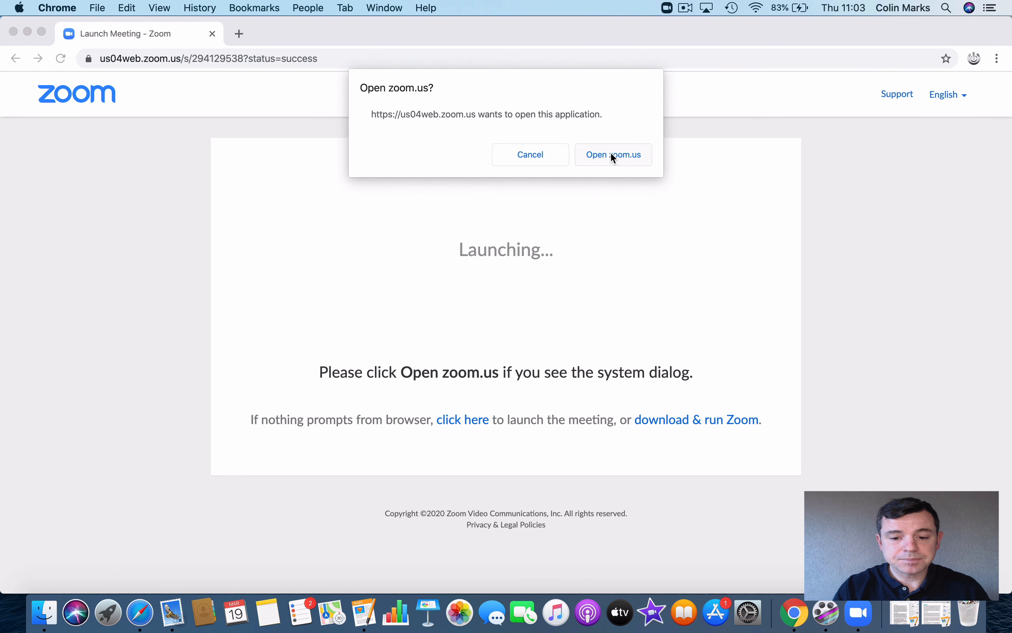
left_click(601, 158)
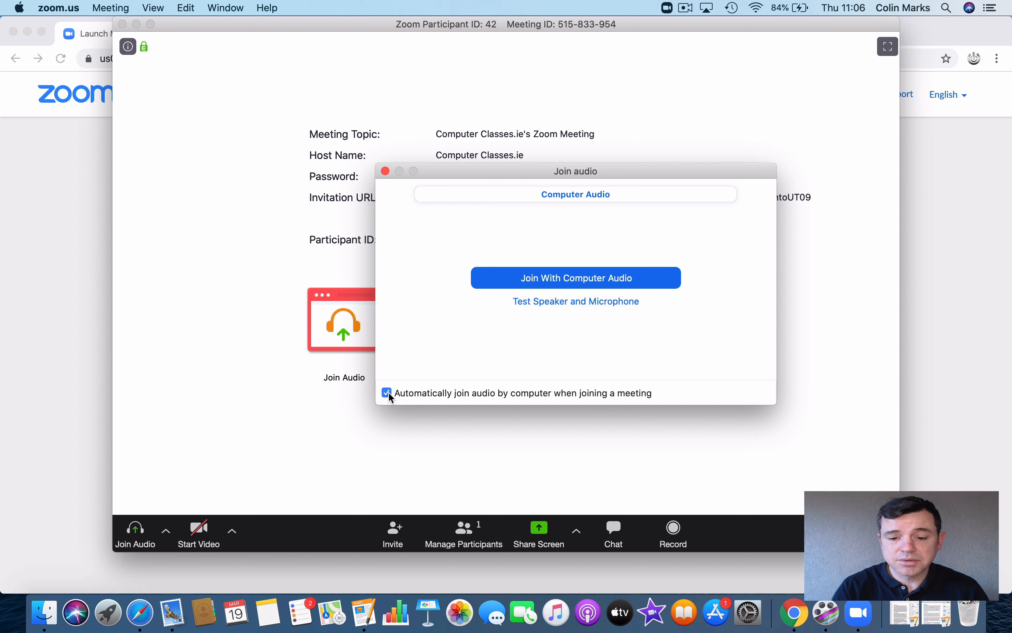
left_click(610, 278)
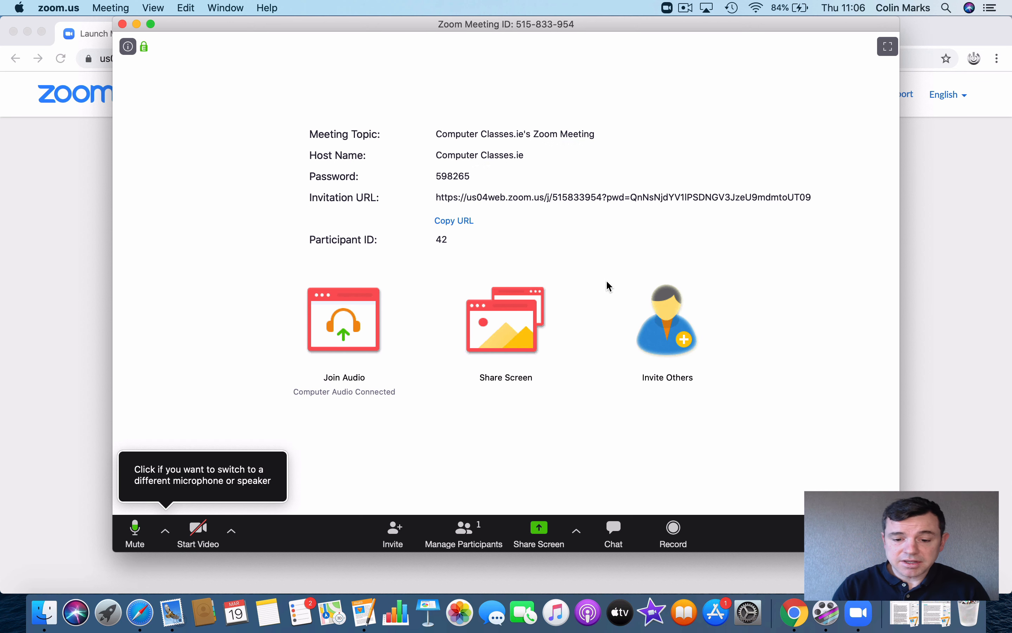
left_click(523, 329)
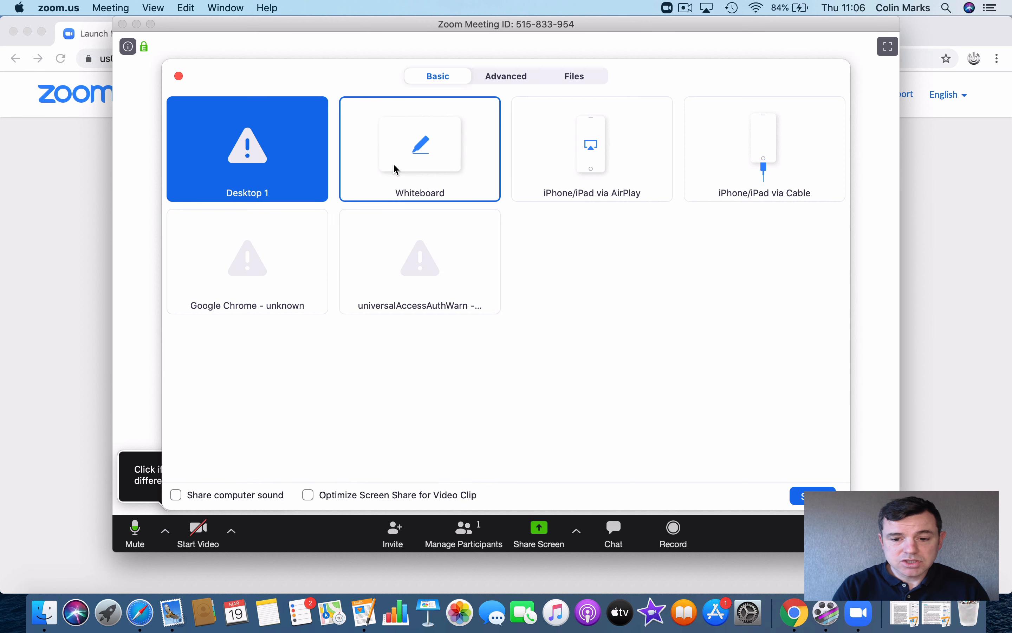
Step: Try sharing the Chrome window, then allow zoom.us Screen Recording in System Preferences and restart Zoom later
left_click(263, 269)
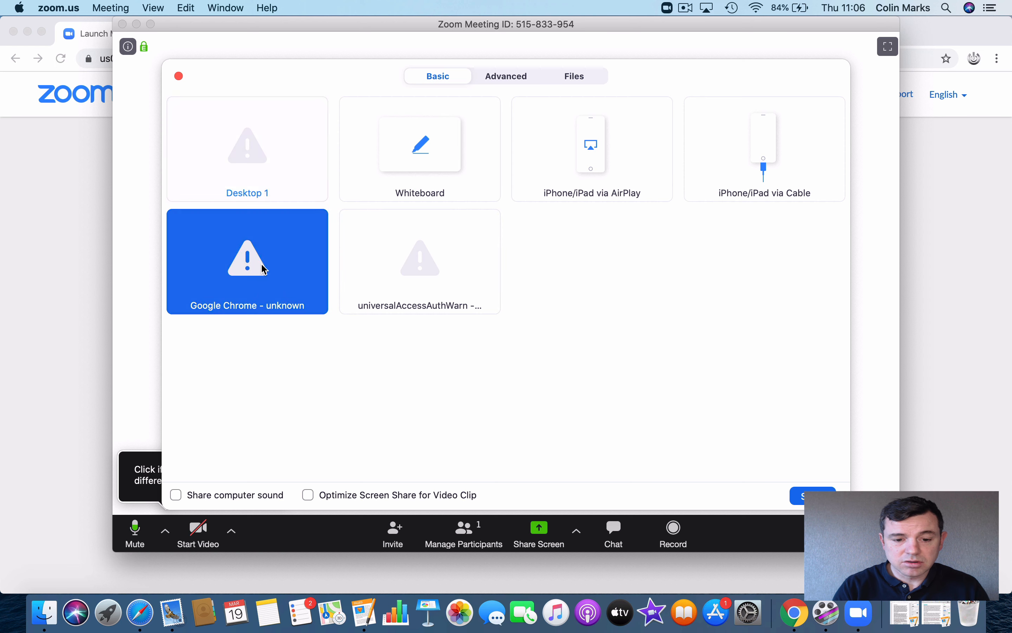
left_click(812, 496)
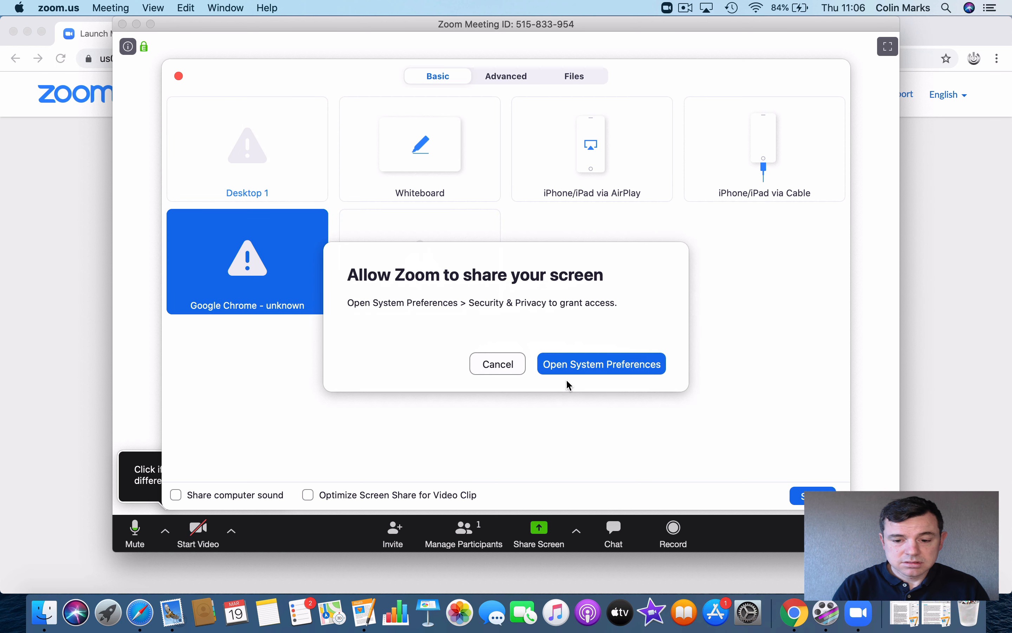
left_click(544, 365)
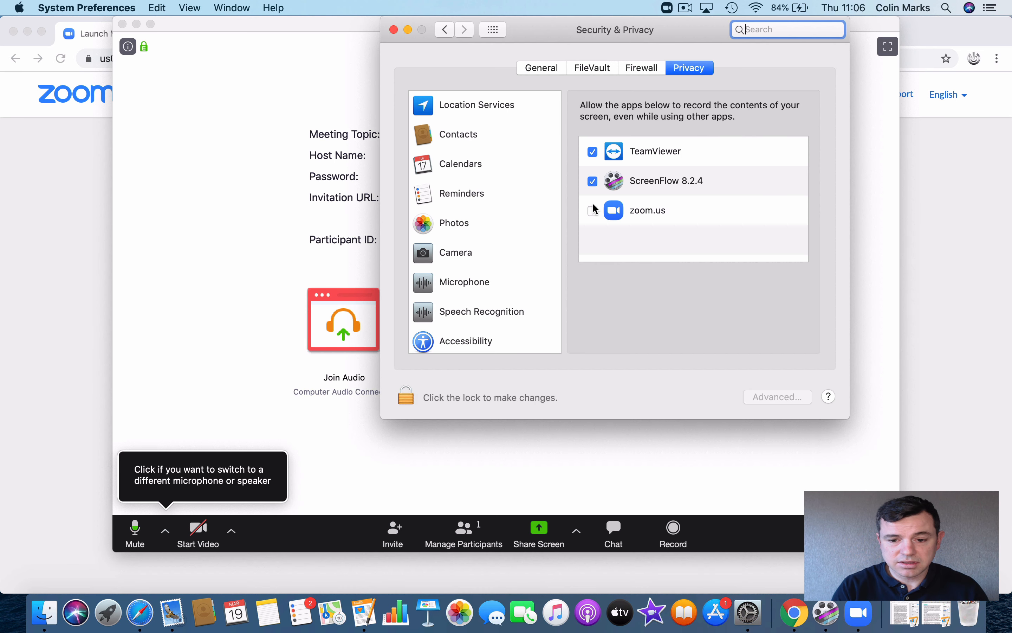
left_click(593, 210)
left_click(663, 120)
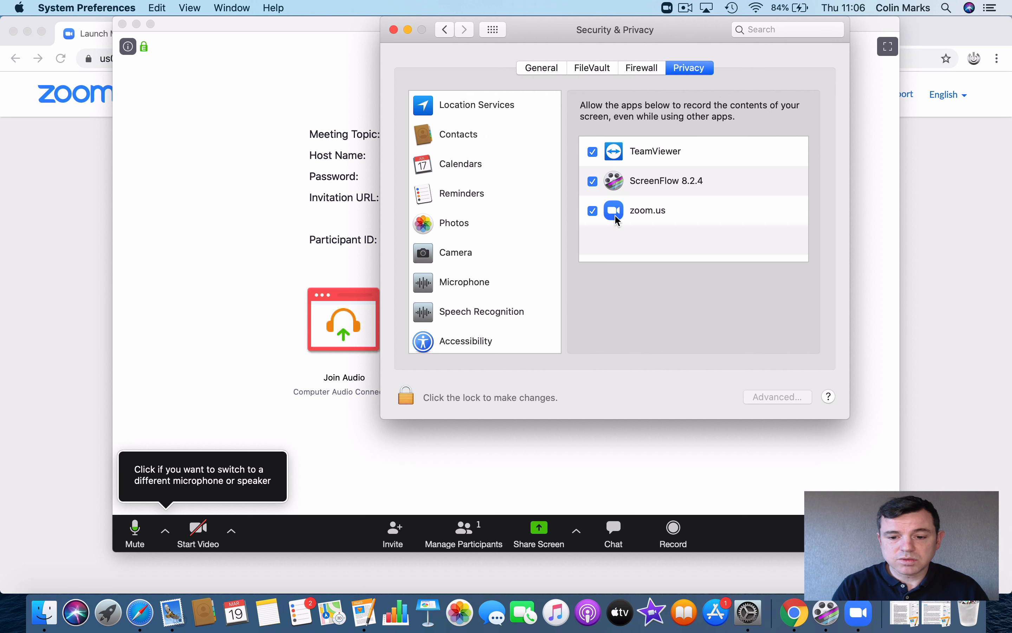
left_click(394, 29)
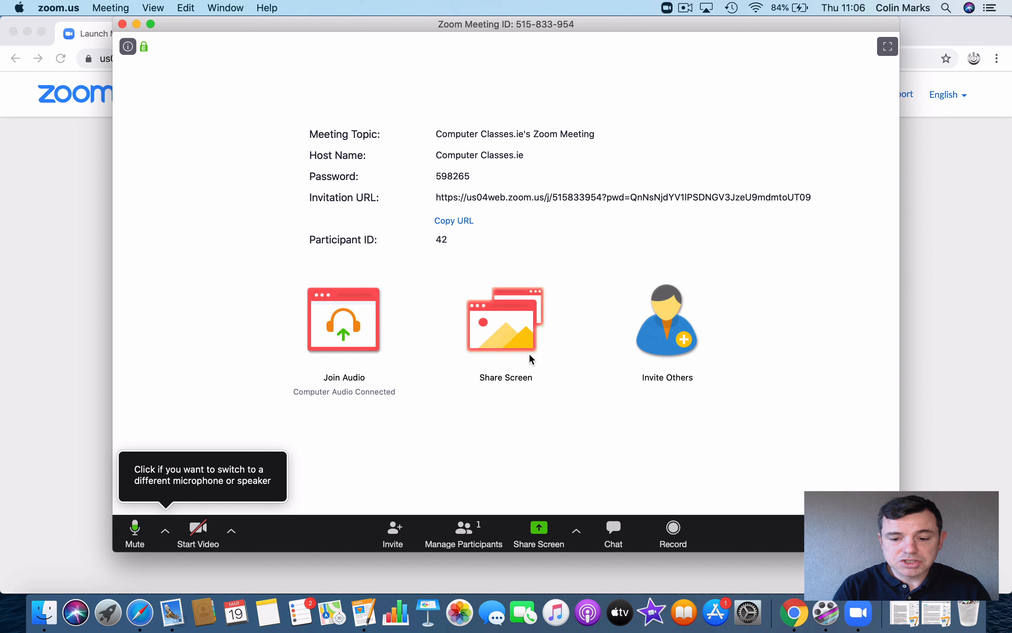
Step: Open the invite window for meeting 515833954 and copy its invitation URL
left_click(669, 347)
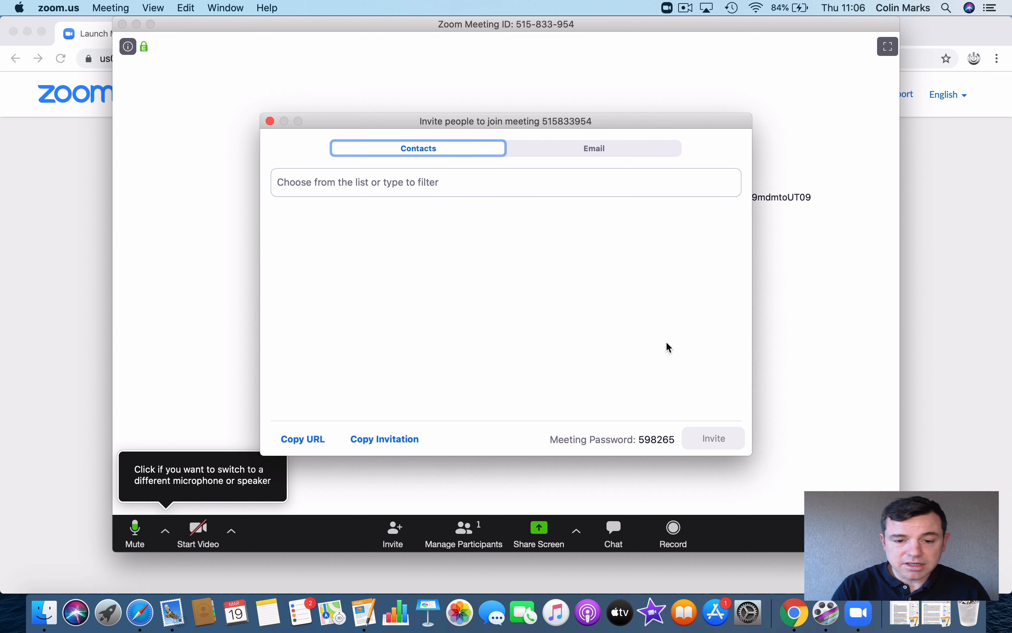
left_click(528, 156)
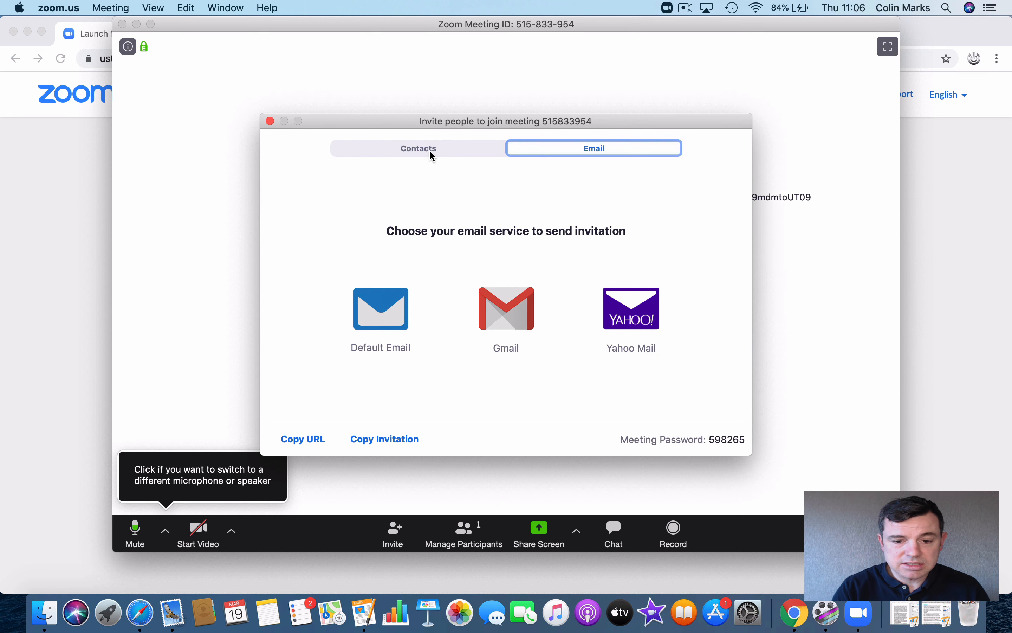
left_click(427, 152)
left_click(304, 440)
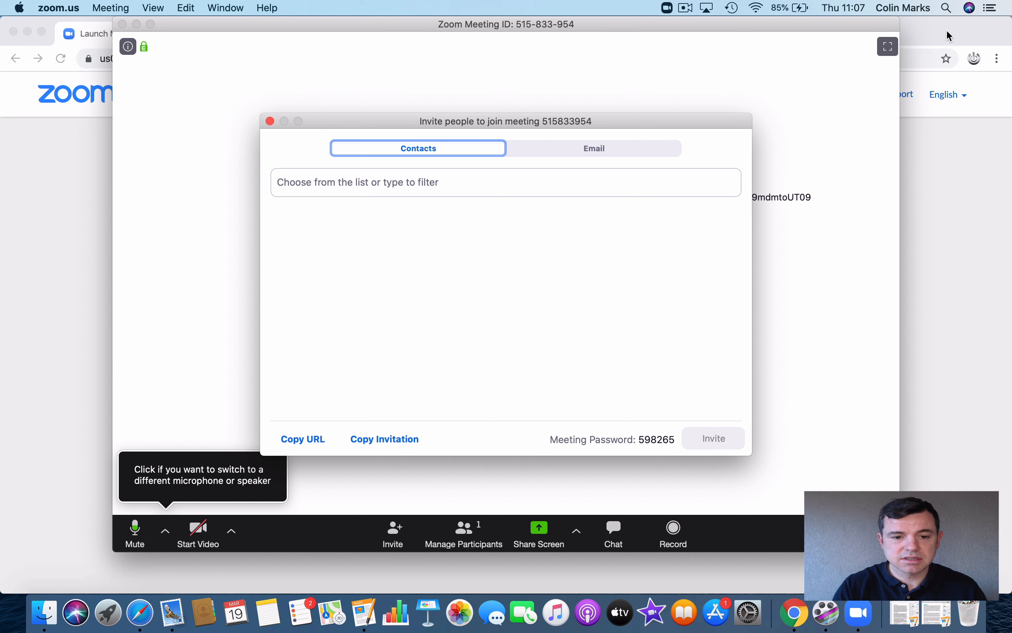
Step: Load the copied invitation link in a new Chrome incognito window
left_click(958, 34)
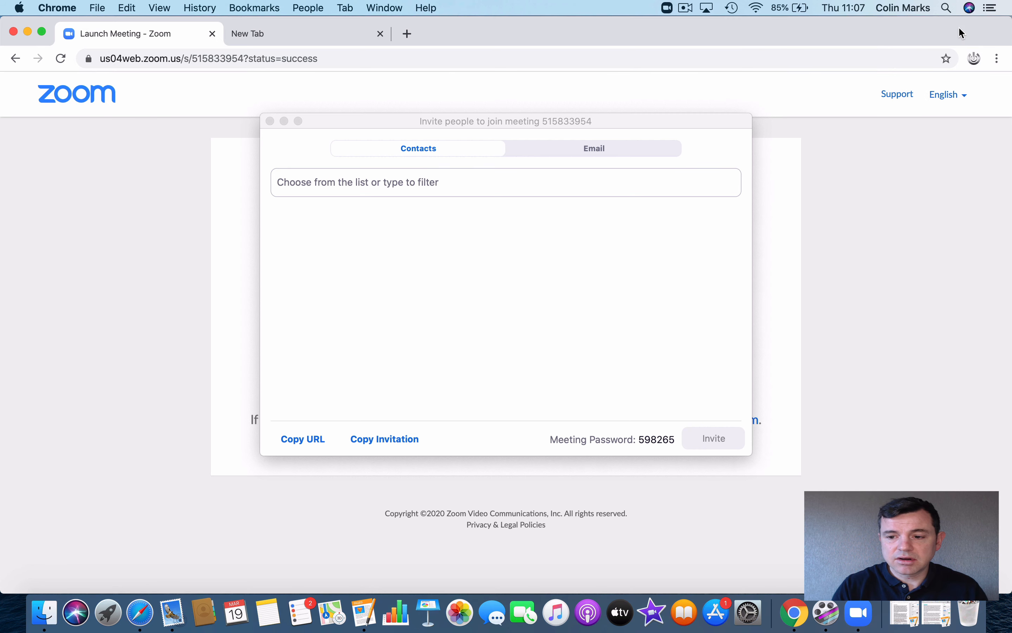
left_click(998, 59)
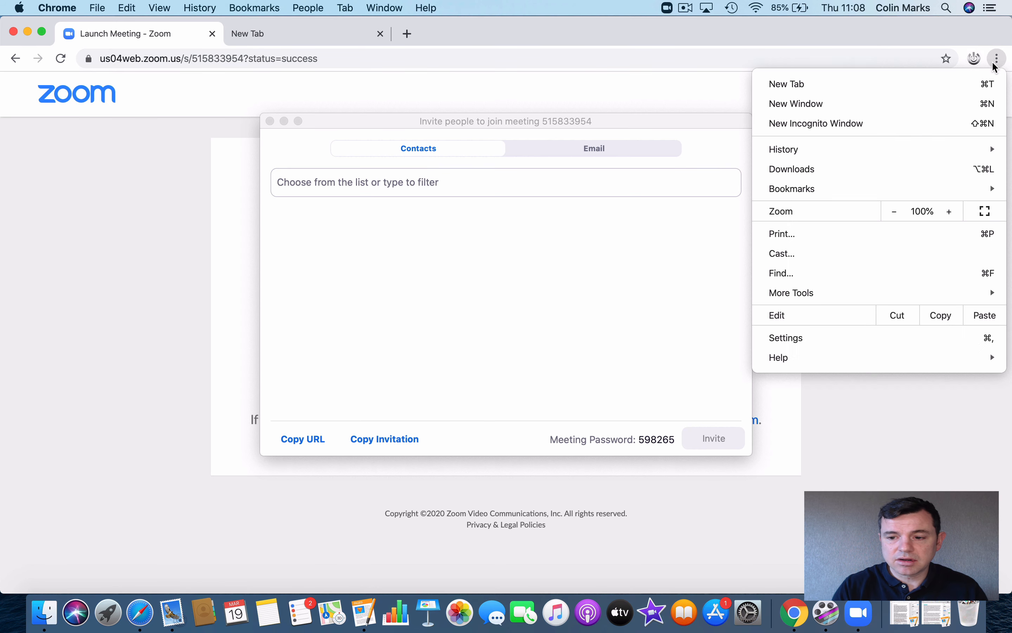
left_click(849, 123)
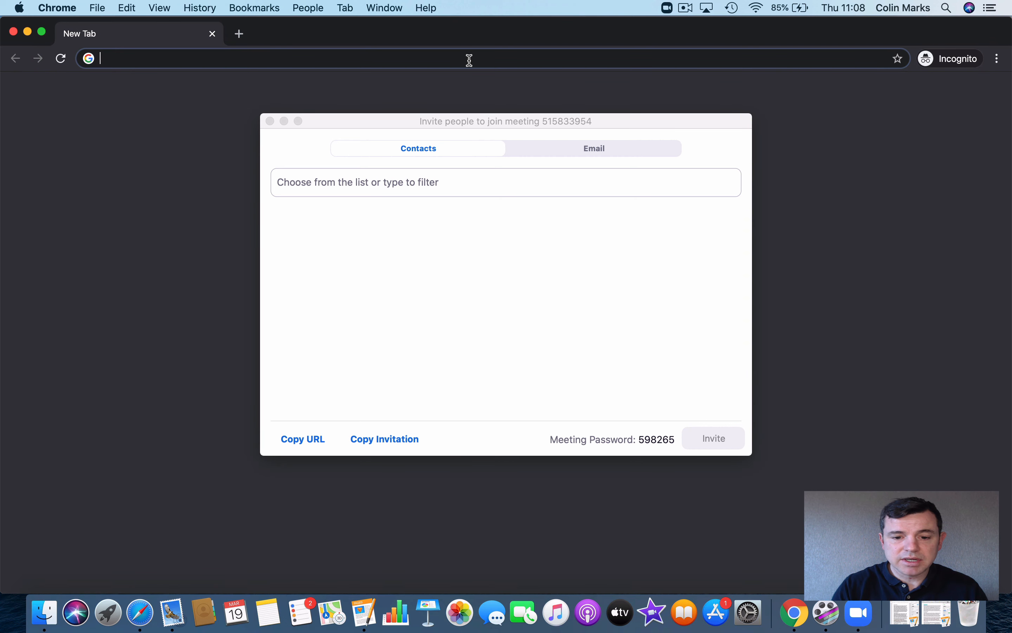
key("super+v")
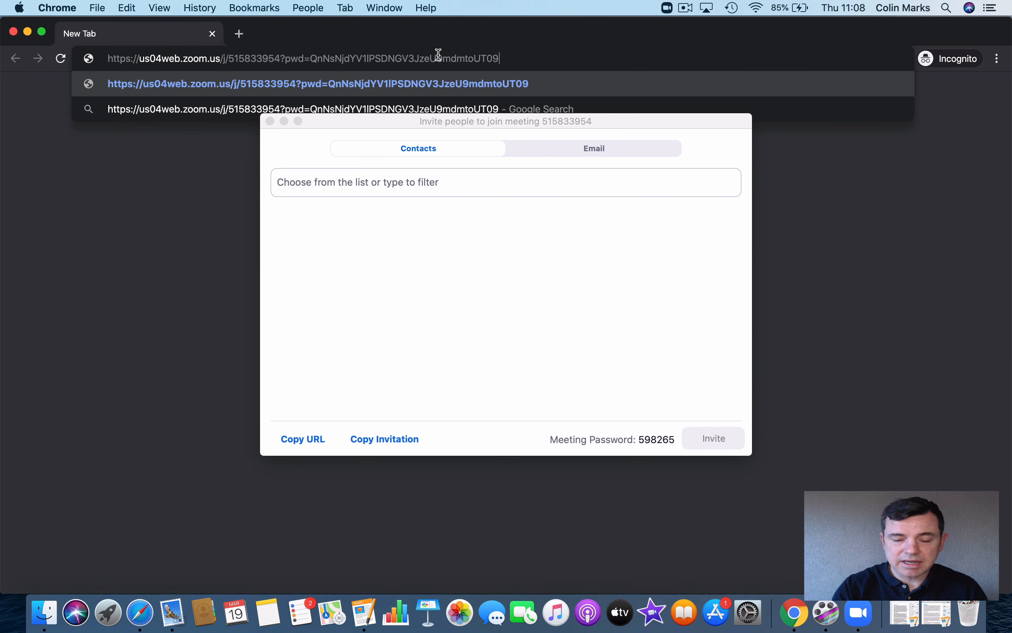
key("Return")
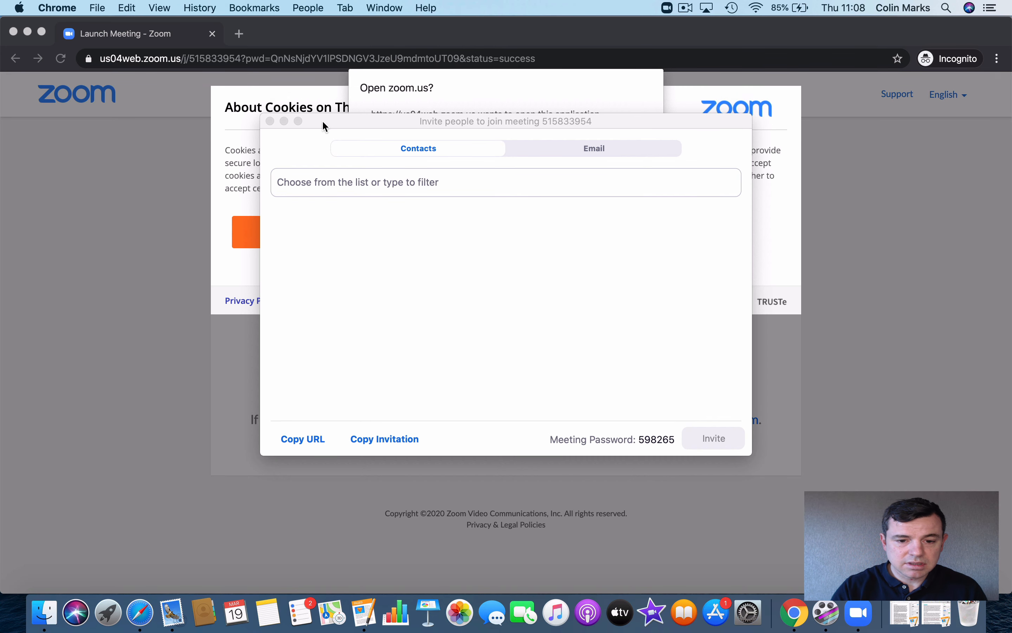
Step: Cancel the Open zoom.us prompt and close the incognito window
left_click_drag(325, 127, 467, 380)
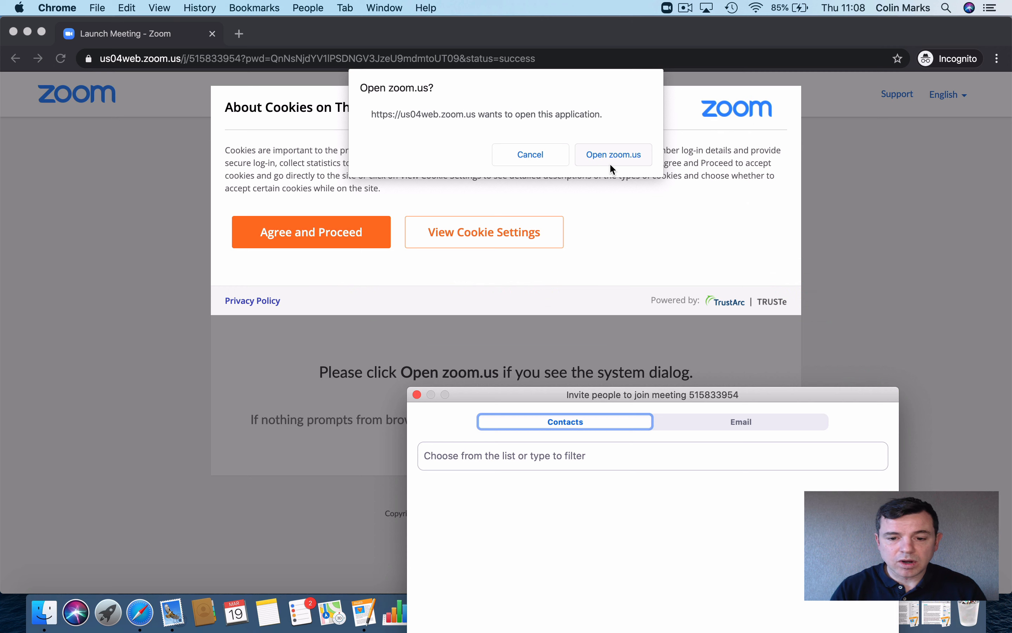
left_click(548, 154)
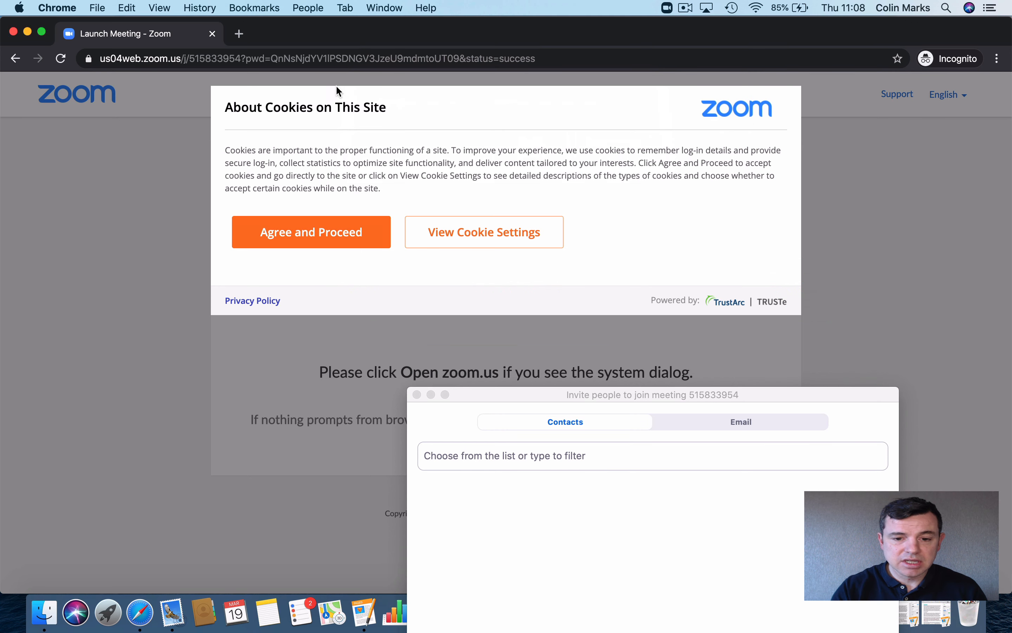
left_click_drag(506, 398, 404, 111)
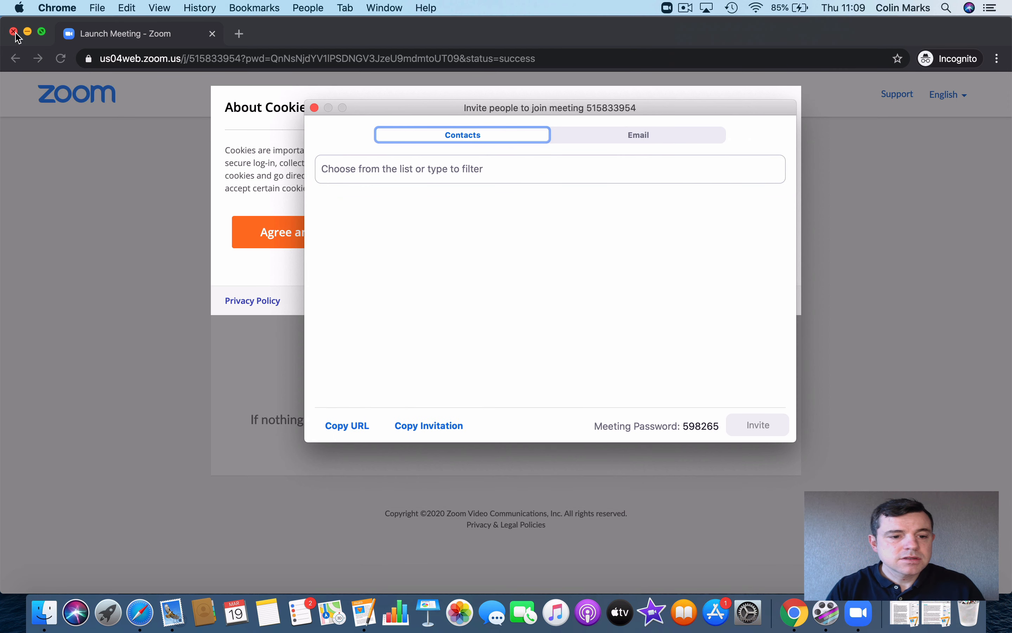
left_click(14, 33)
Step: Close the invite window and open My Settings, where Host video and Participants video are off
left_click(315, 108)
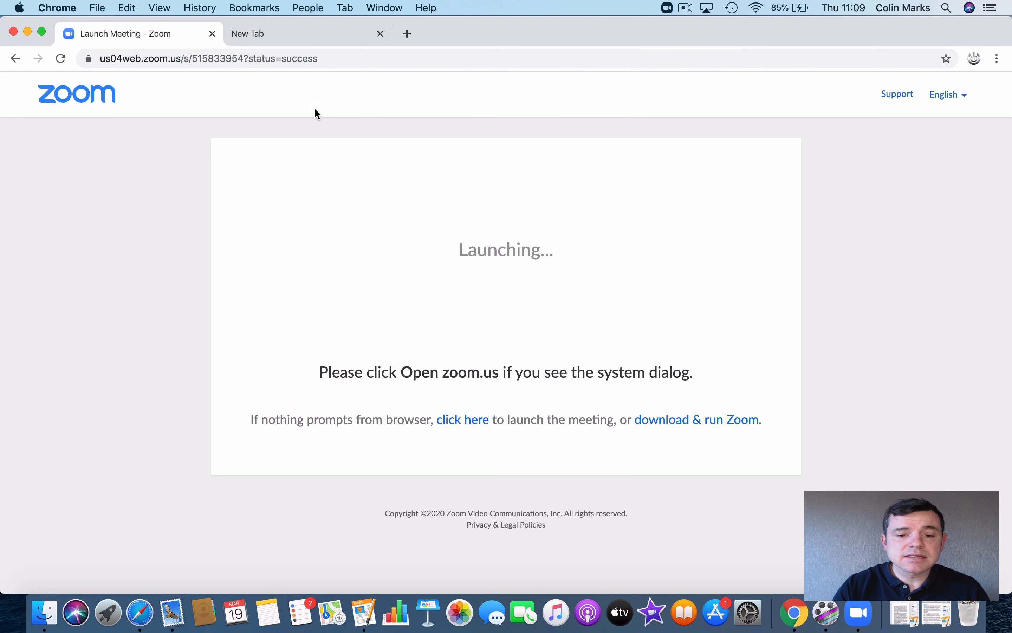
left_click(69, 99)
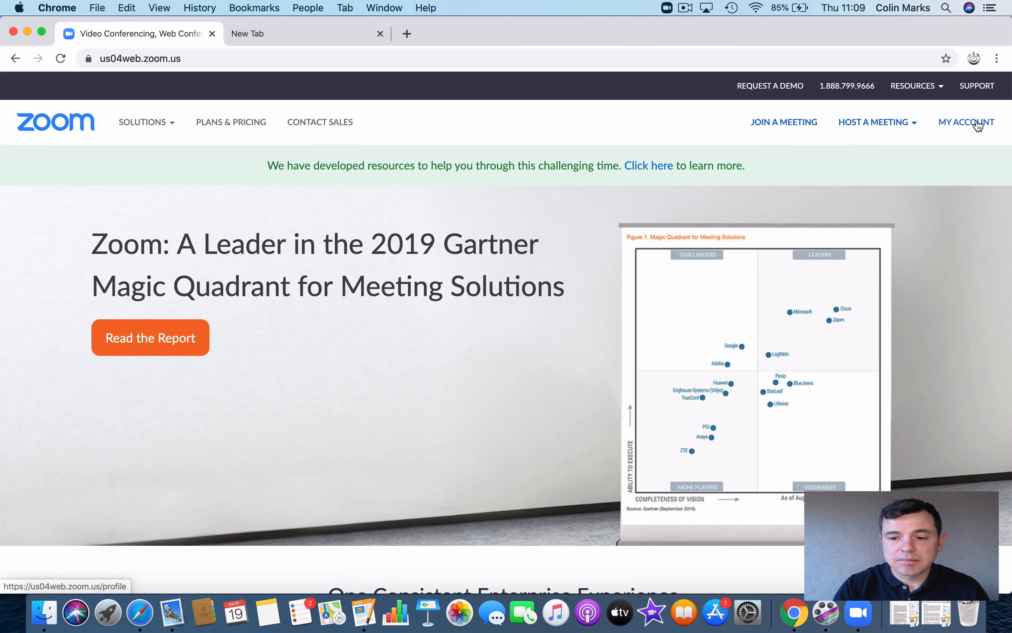
left_click(977, 124)
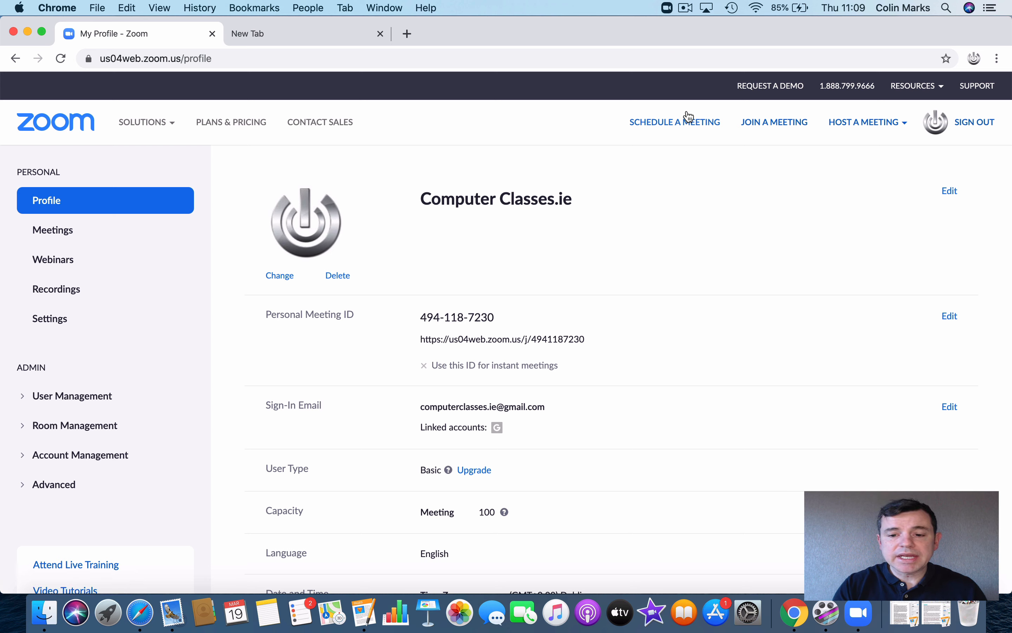
left_click(851, 131)
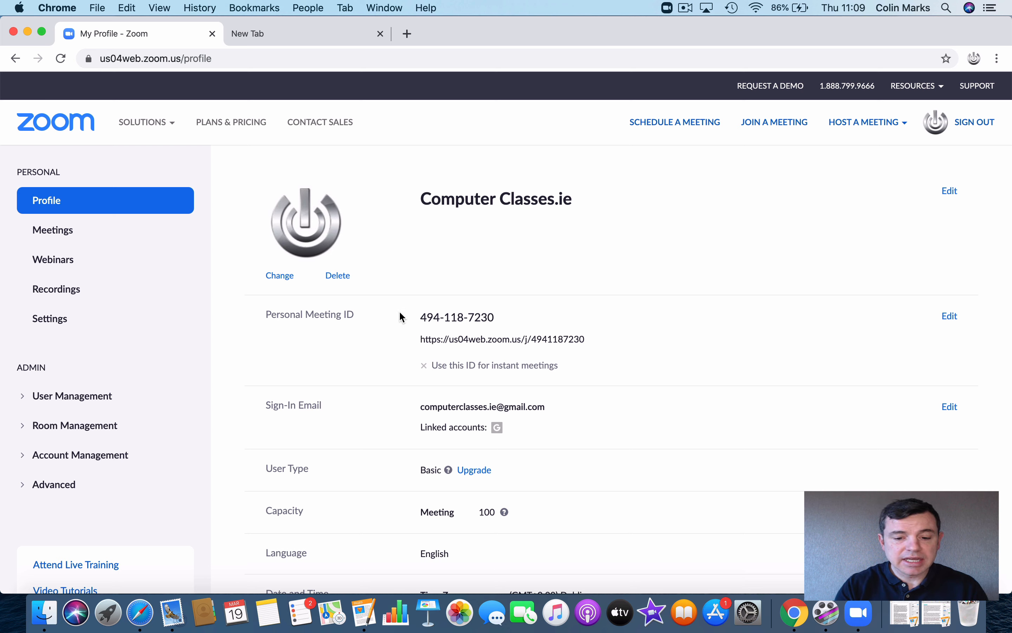
left_click(50, 323)
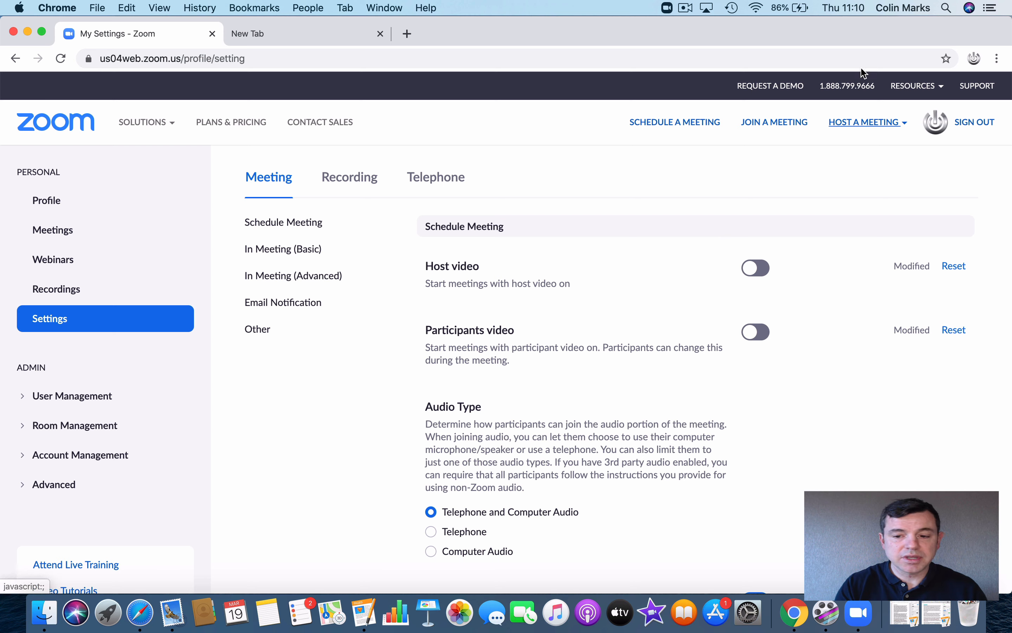
Step: Host a new instant meeting, 304-744-205, leaving the current one, with video off
mouse_move(856, 125)
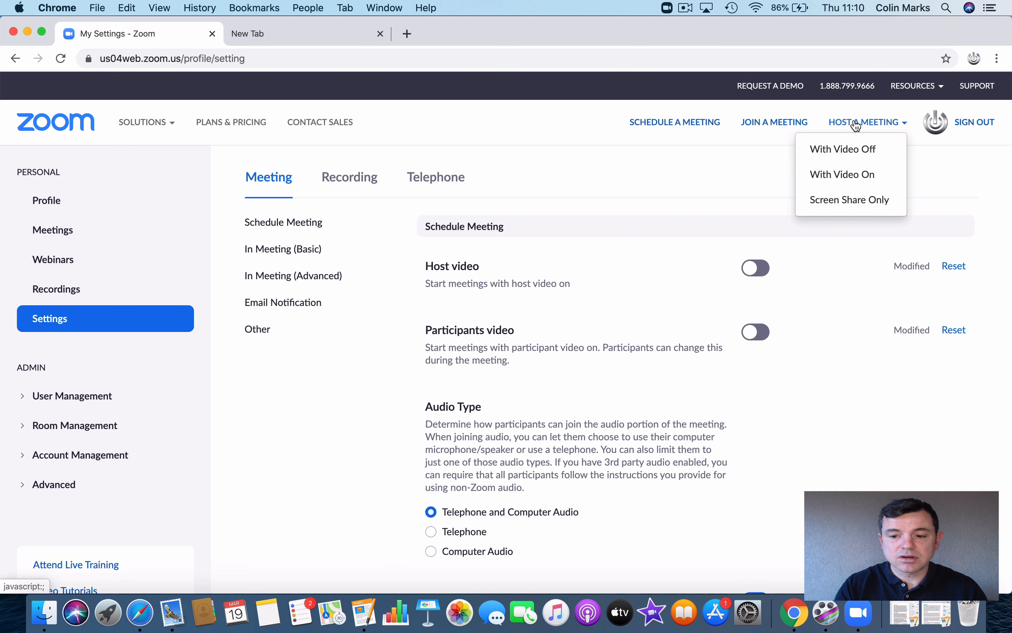
left_click(849, 176)
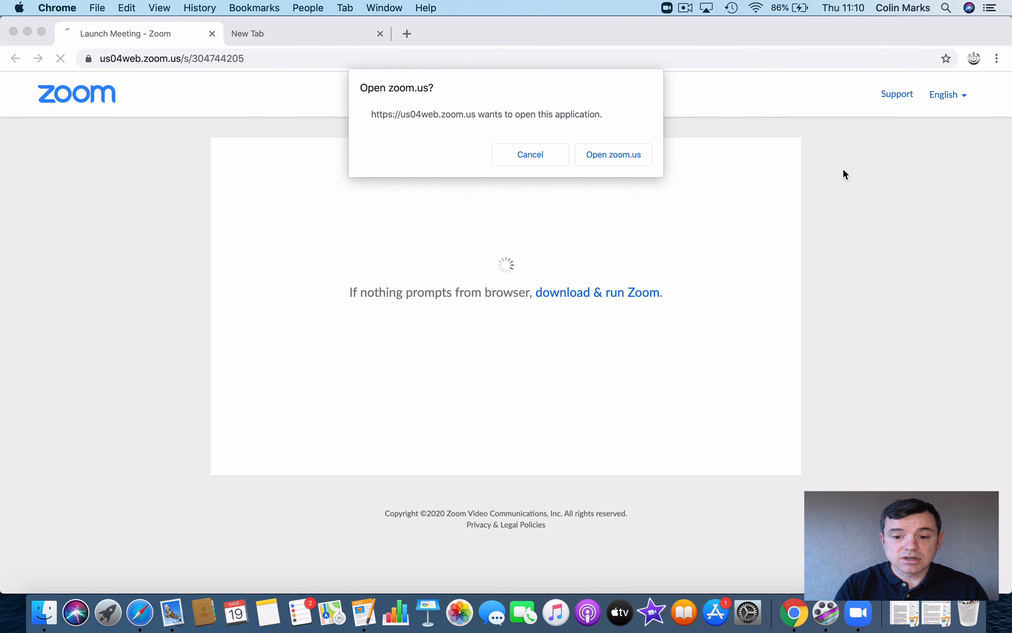
left_click(599, 152)
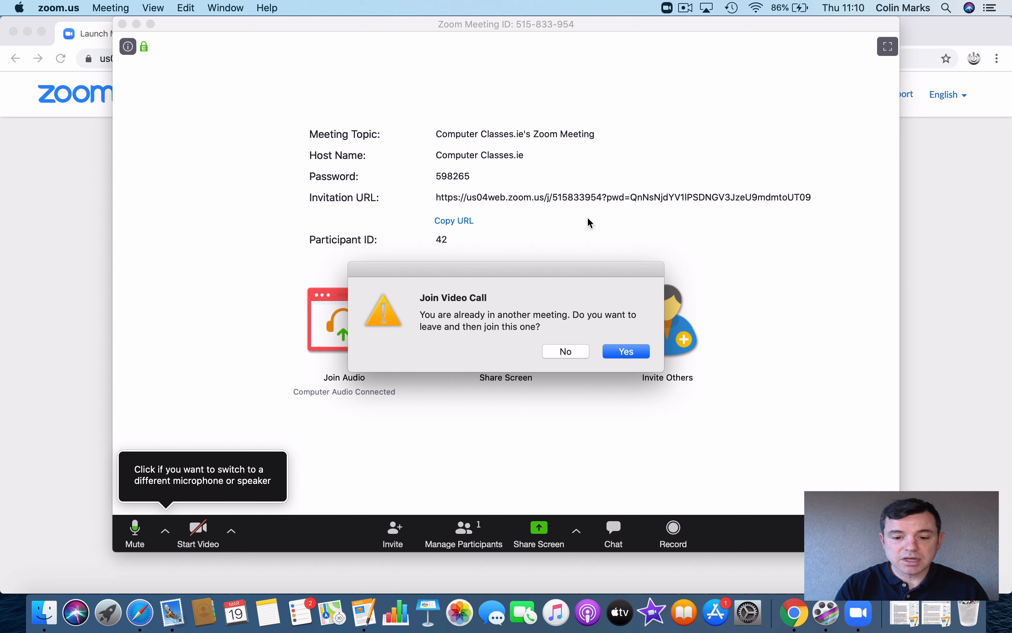
left_click(621, 351)
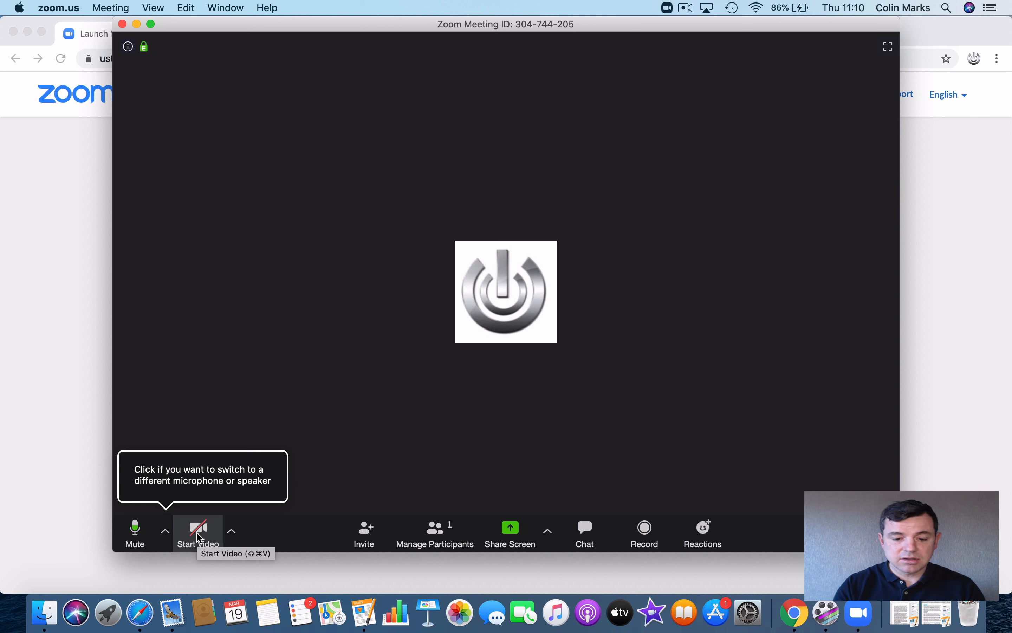
Step: Show the Participants list for meeting 304-744-205, with the host as sole attendee, and open Chat beneath it
left_click(435, 534)
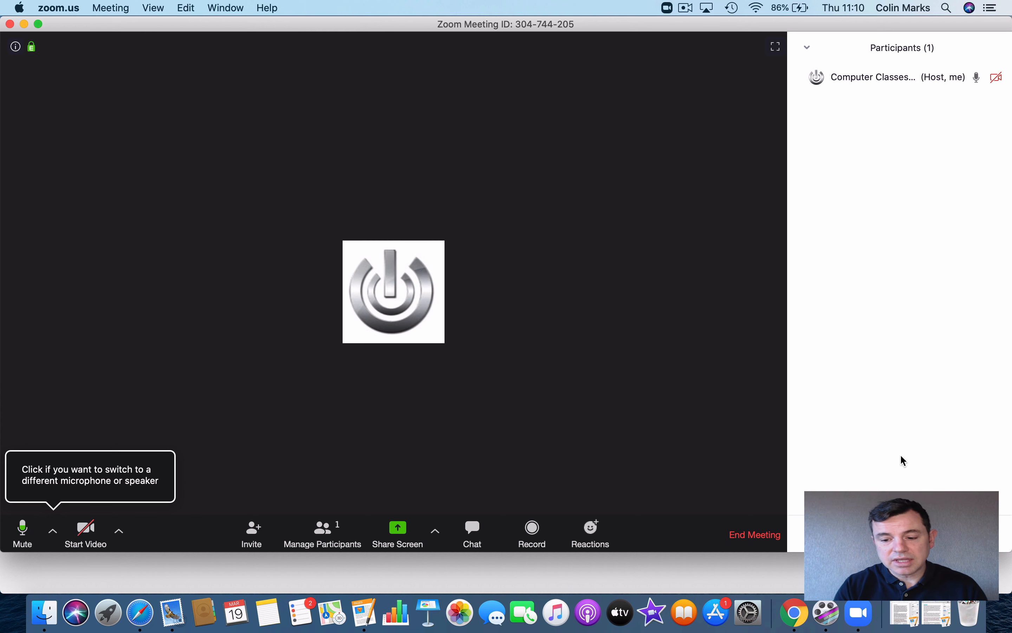
left_click(975, 538)
left_click(940, 408)
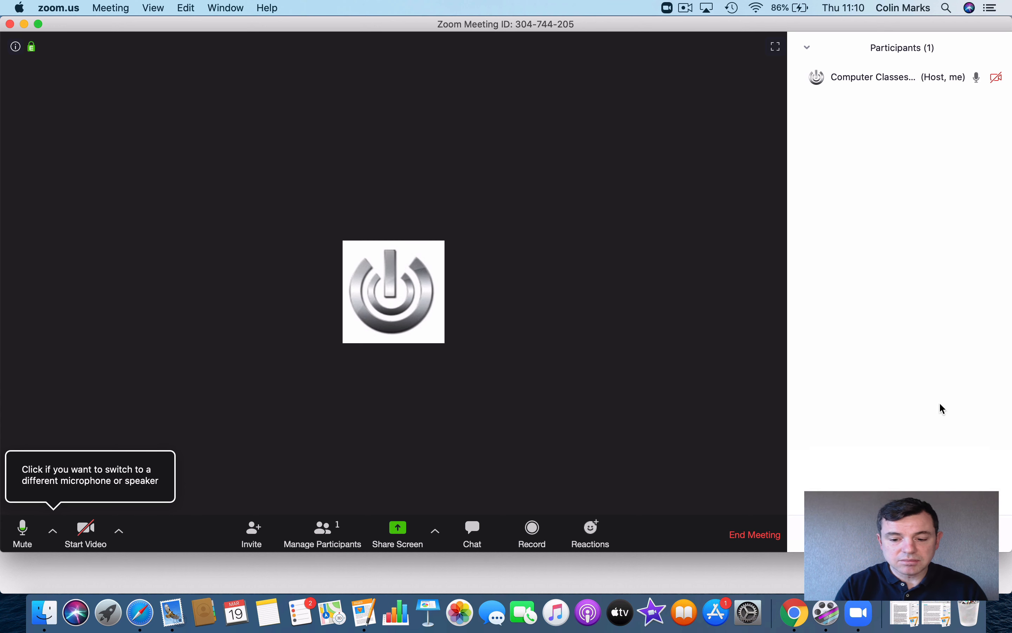
left_click(482, 533)
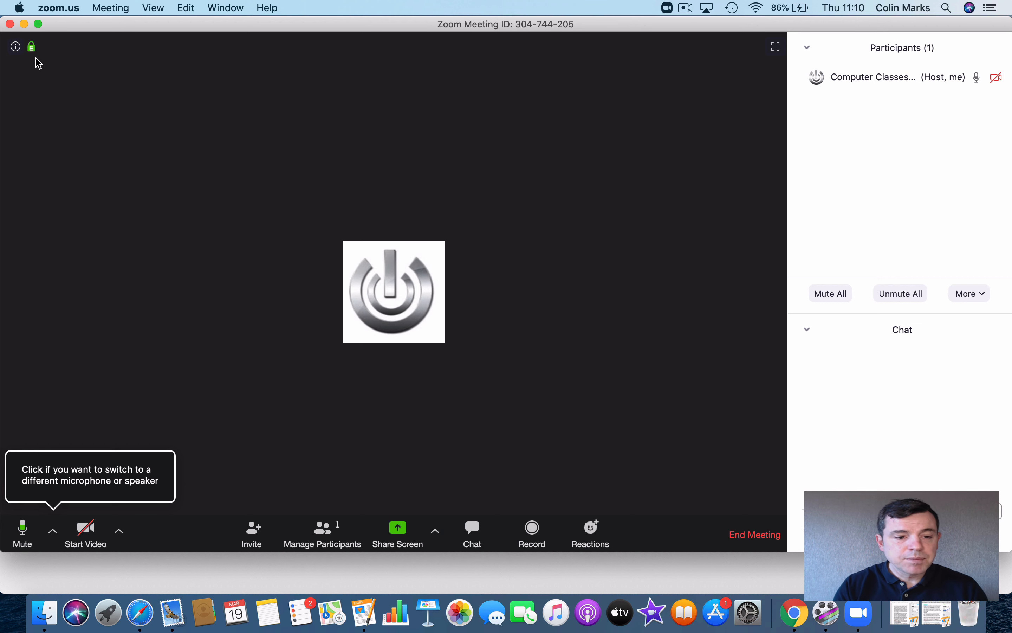
mouse_move(34, 49)
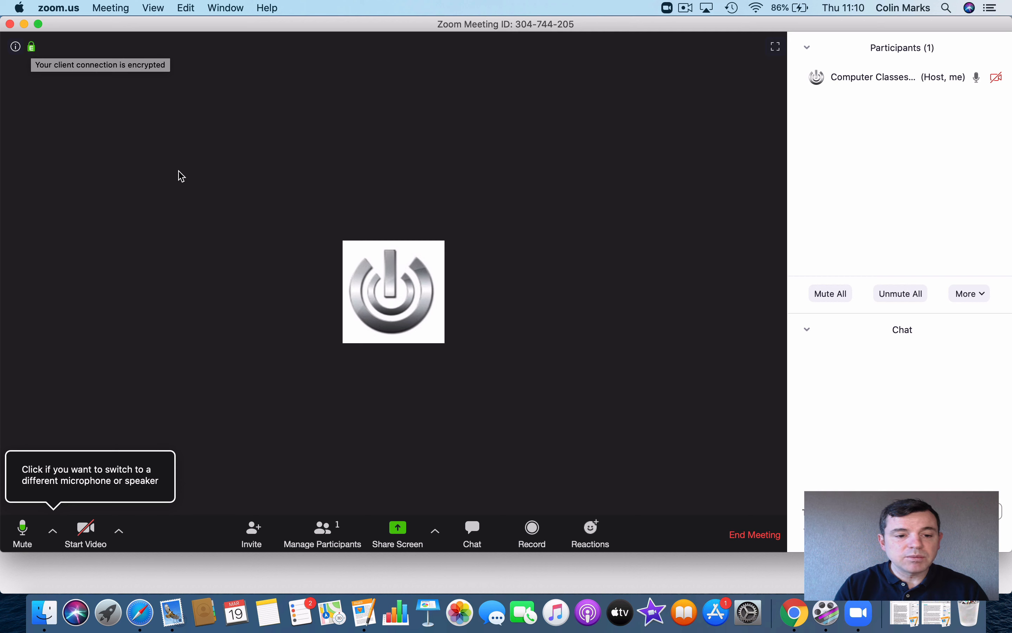